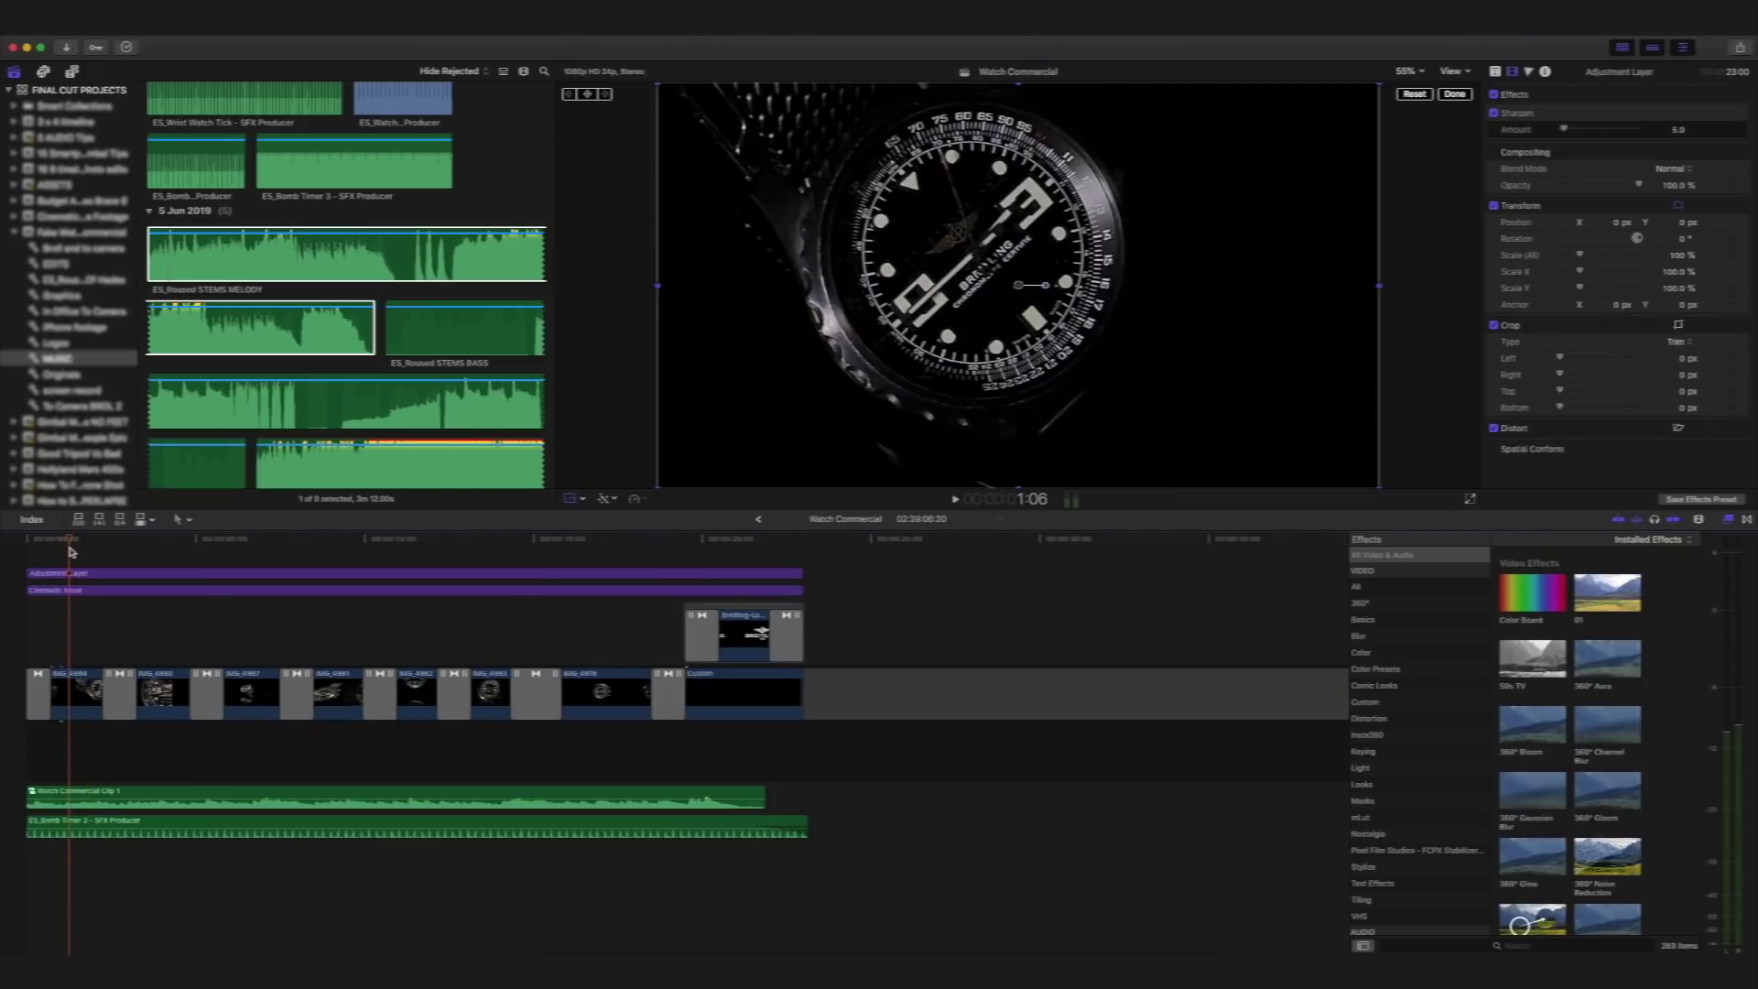
Preview the watch footage and select clips IMG_4987, IMG_4982, IMG_4976 and Custom in turn.
drag(72, 543, 84, 583)
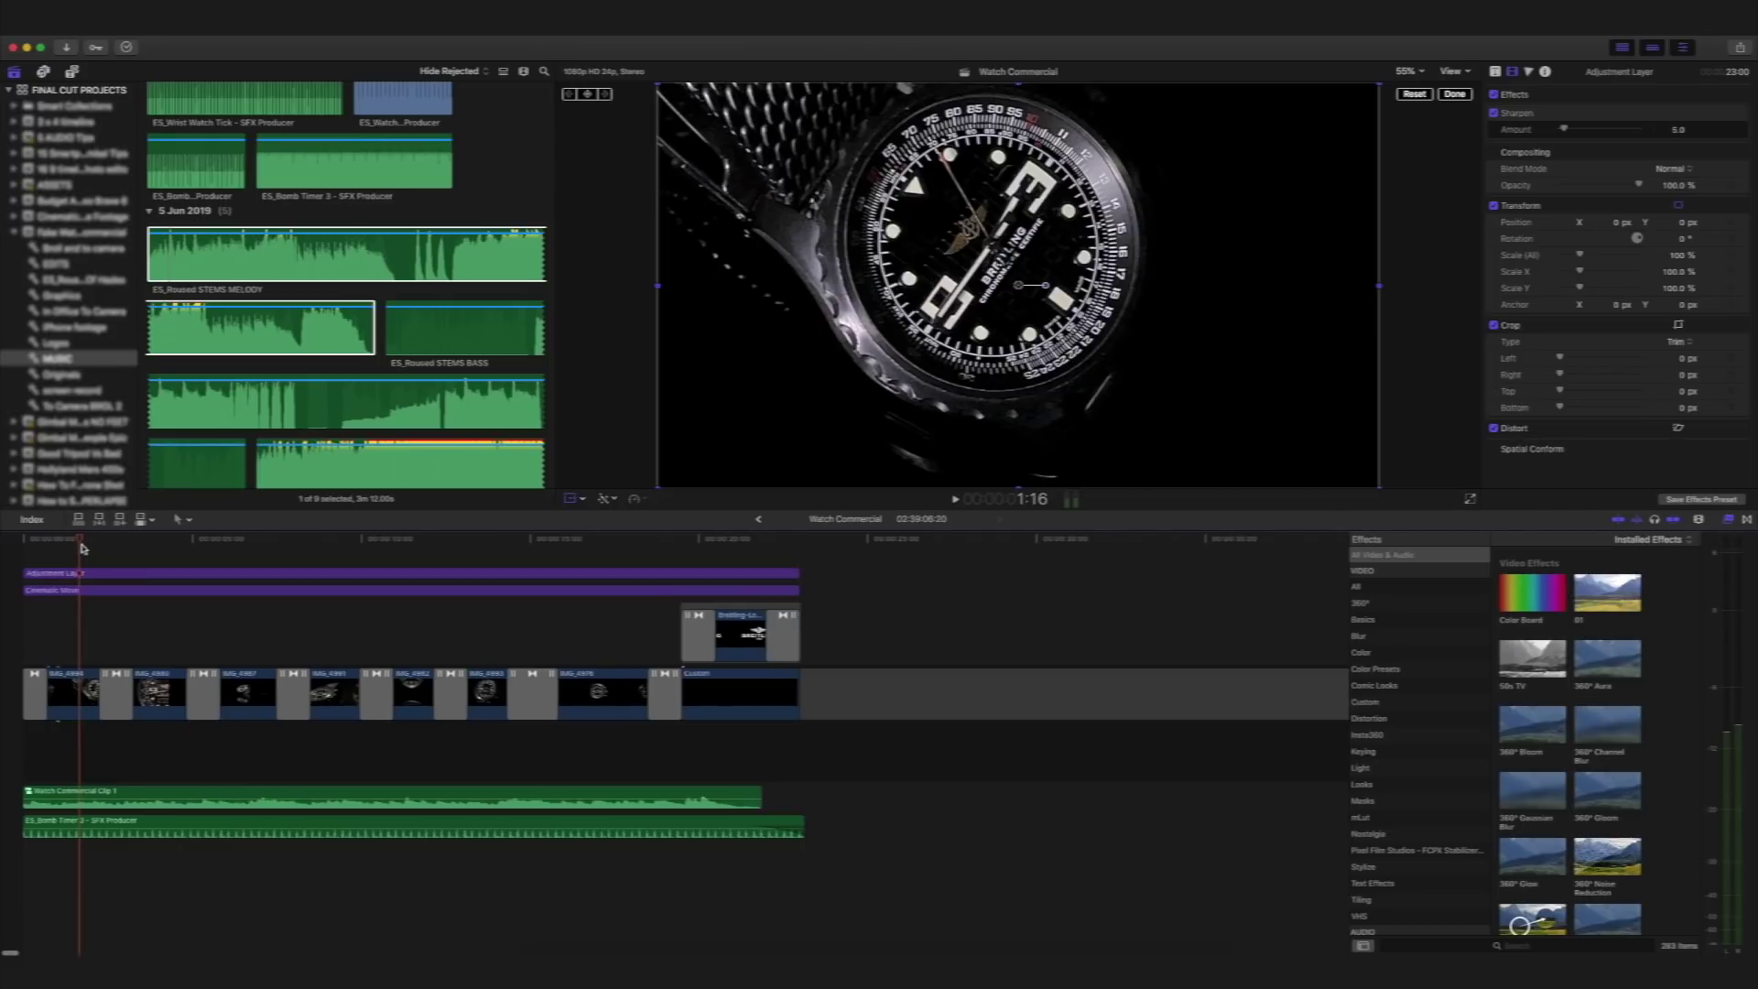
scroll(85, 558, left, 1)
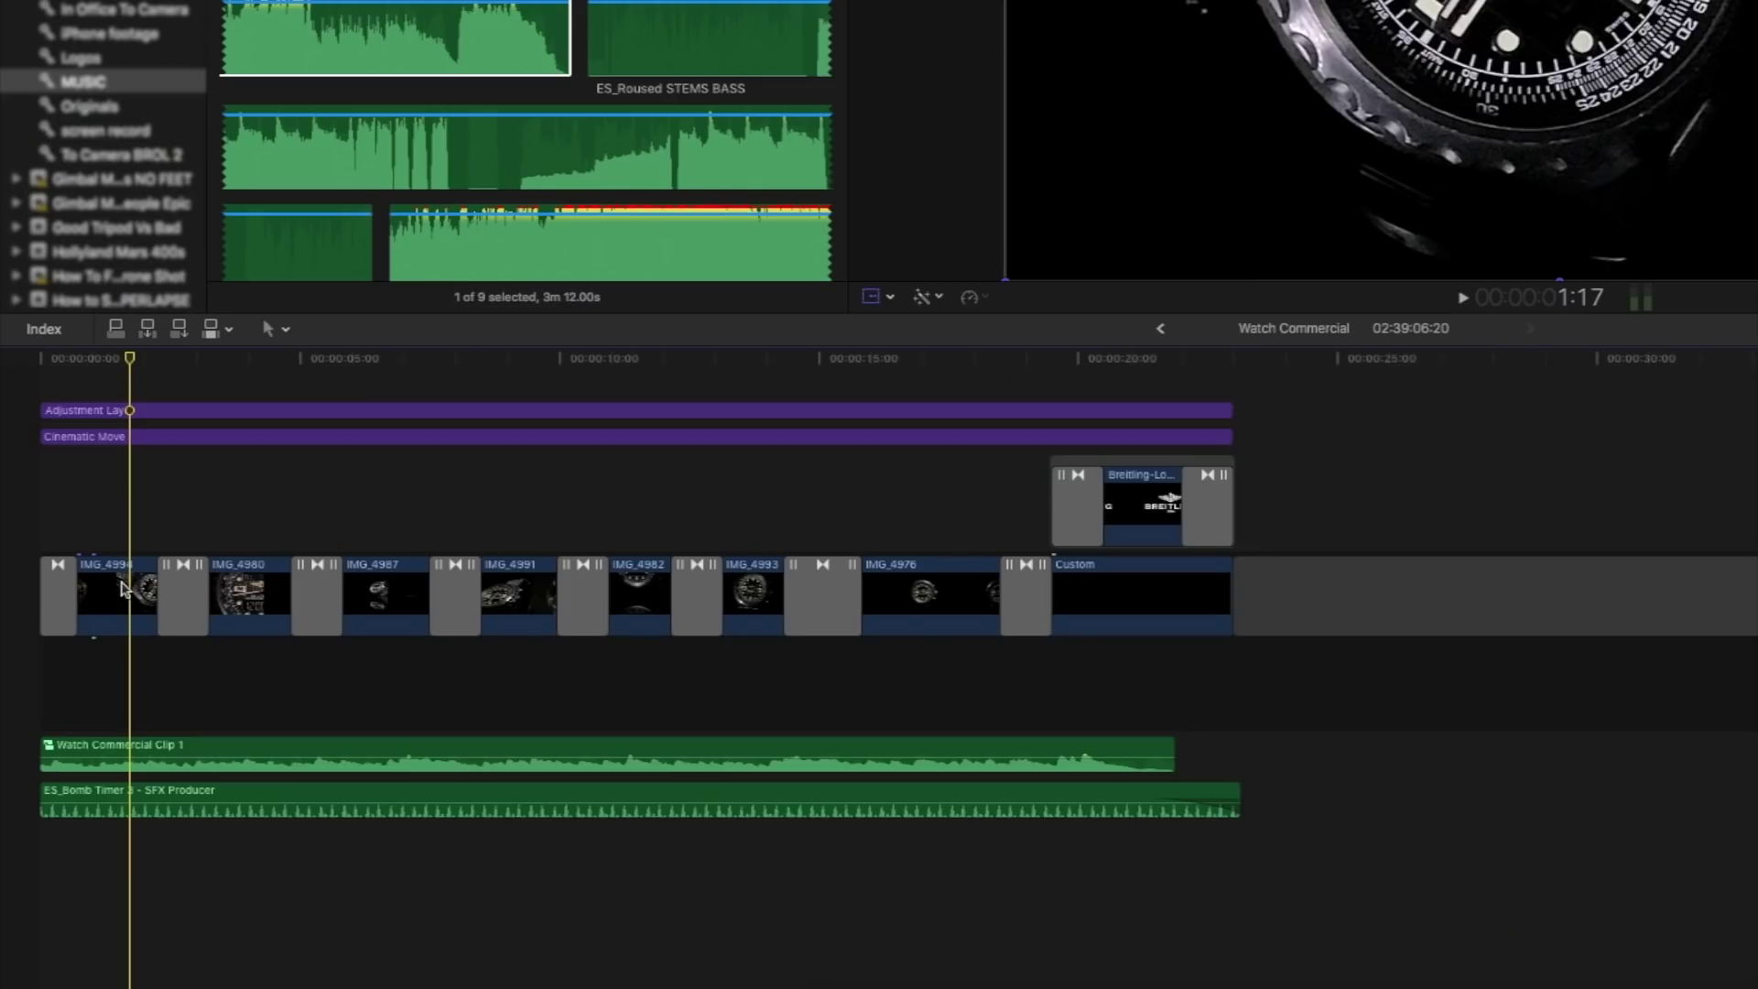
click(374, 595)
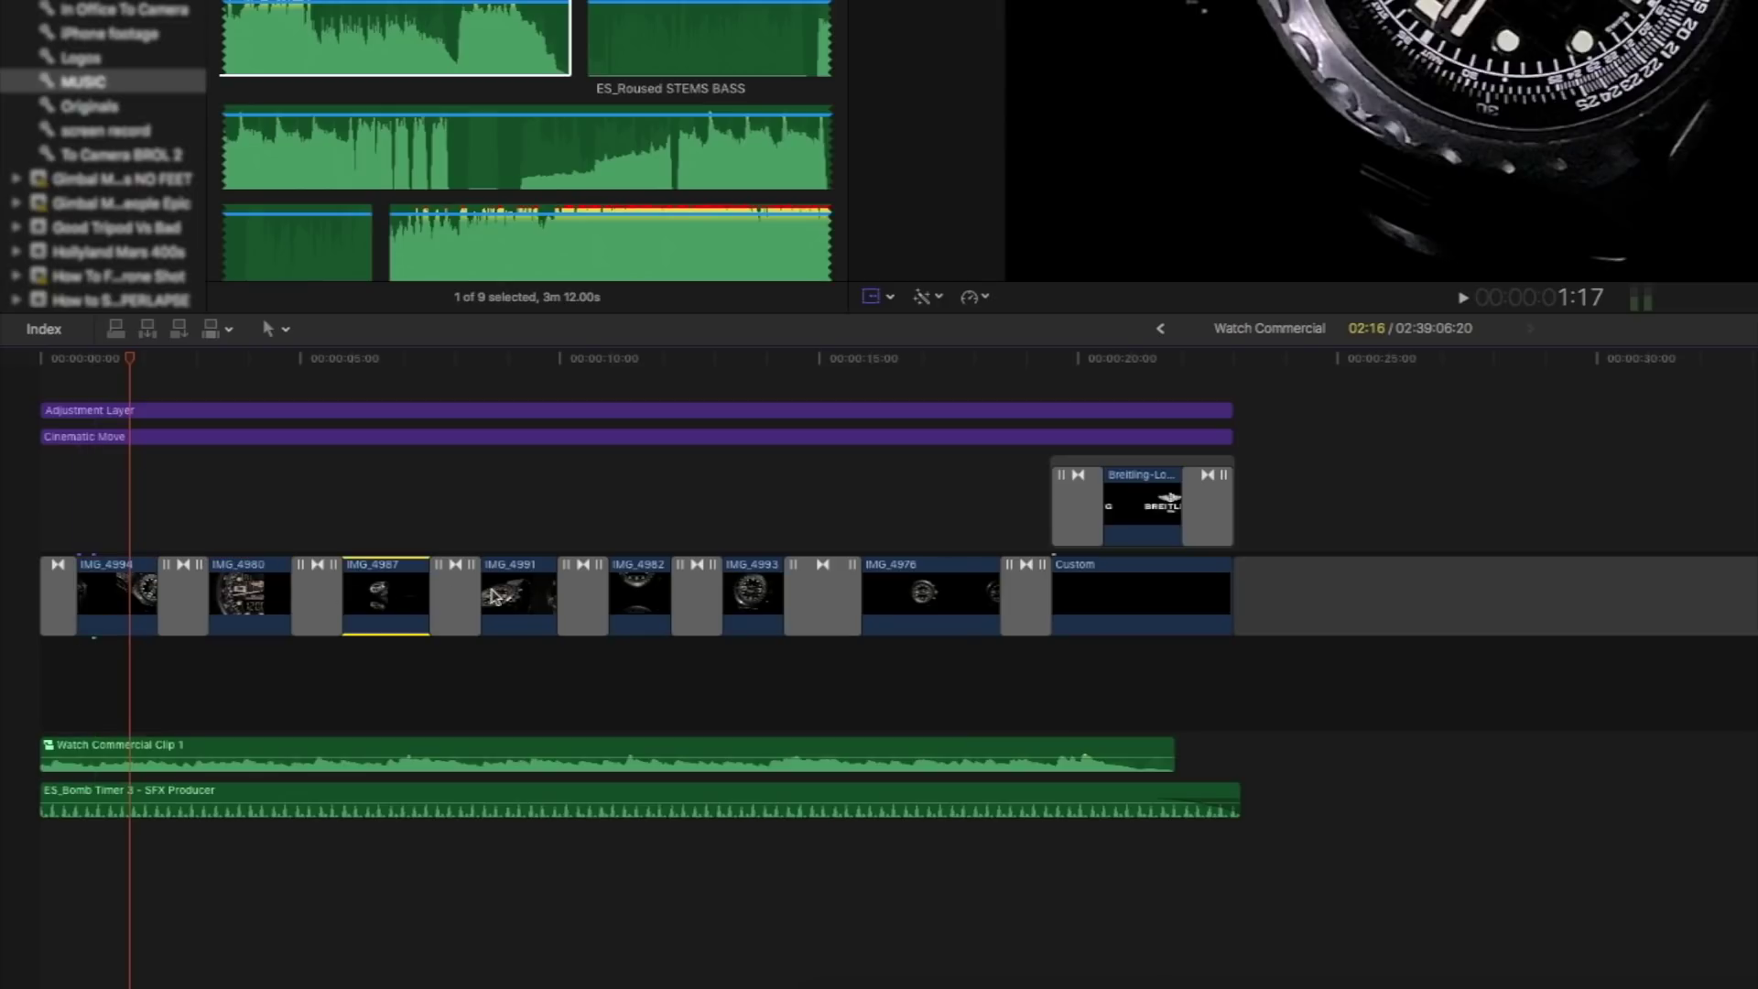
click(636, 593)
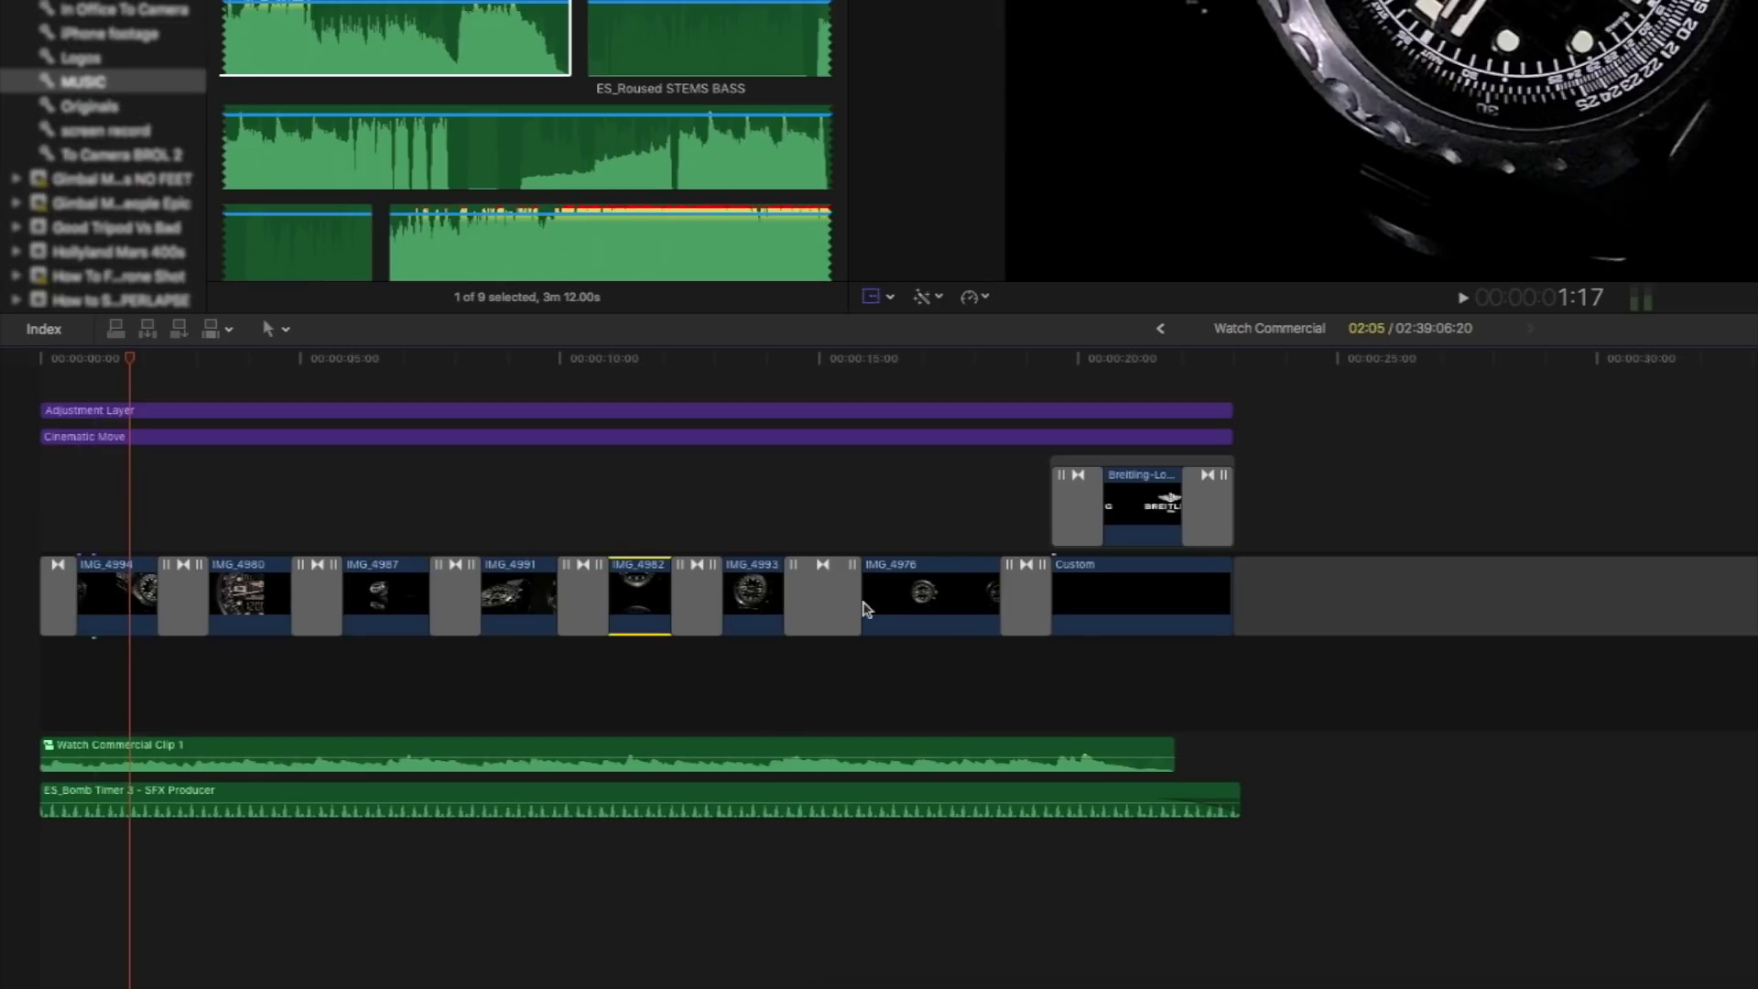
click(901, 597)
click(1115, 586)
Select all storyline clips, then select the transition between the first two clips.
drag(54, 468, 659, 635)
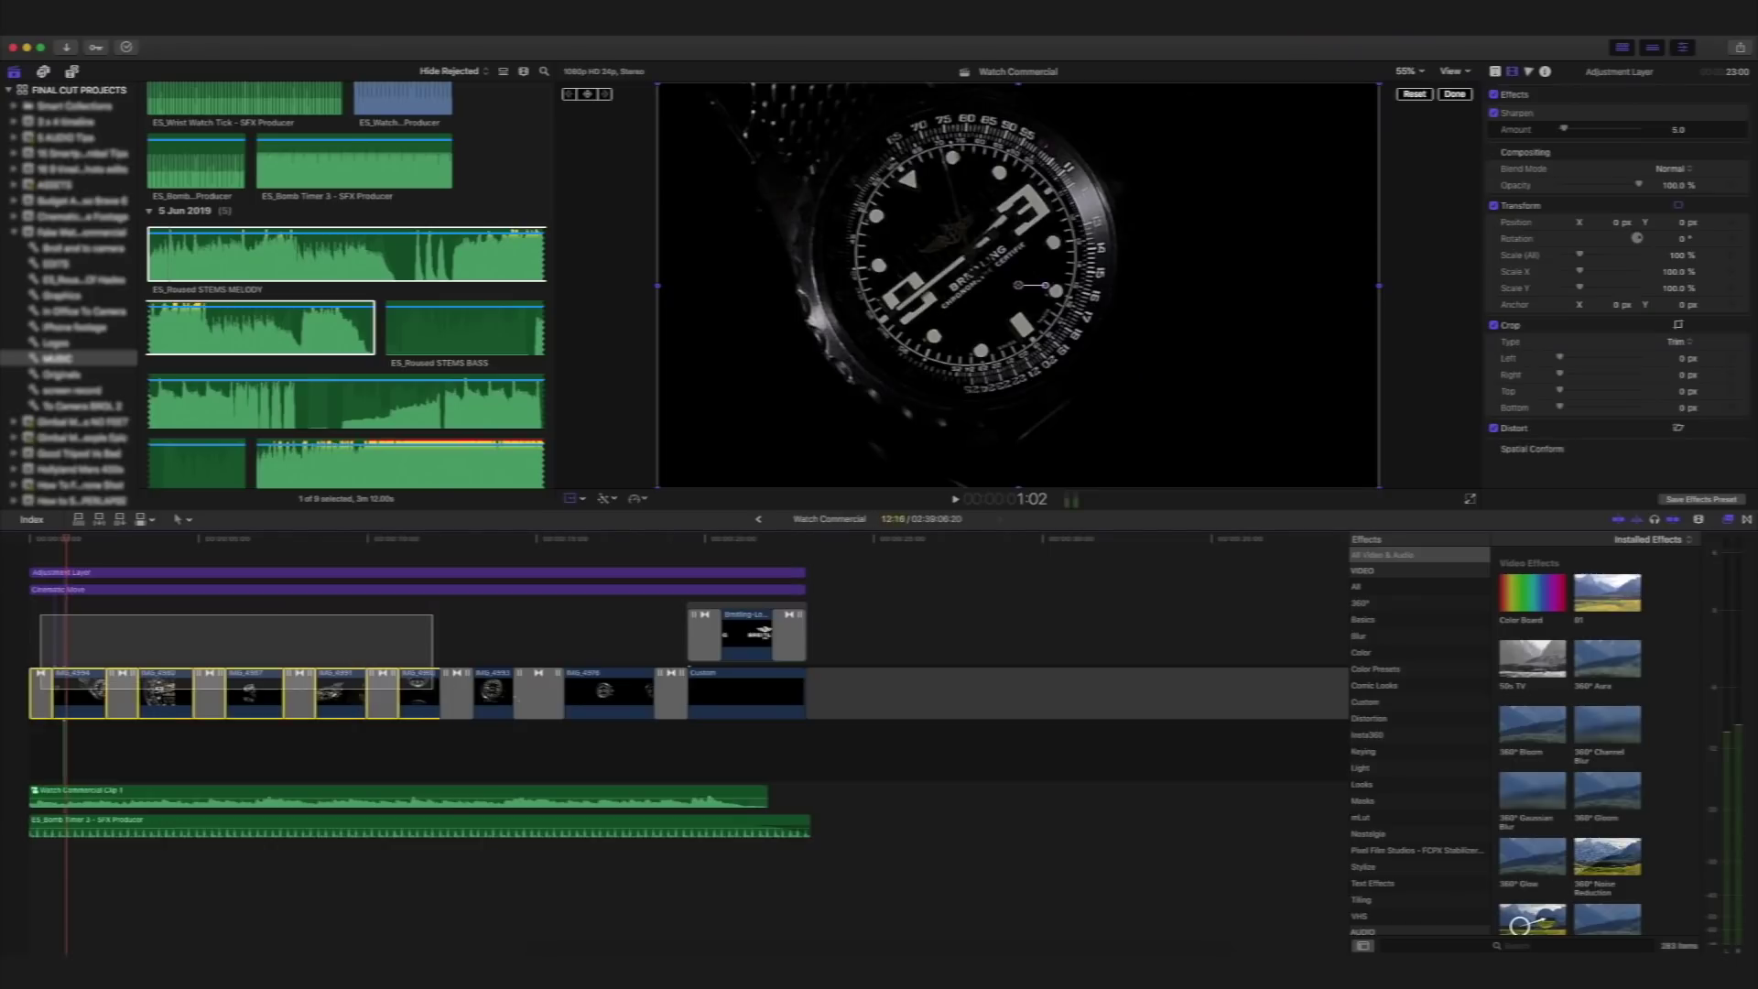
drag(433, 719, 752, 709)
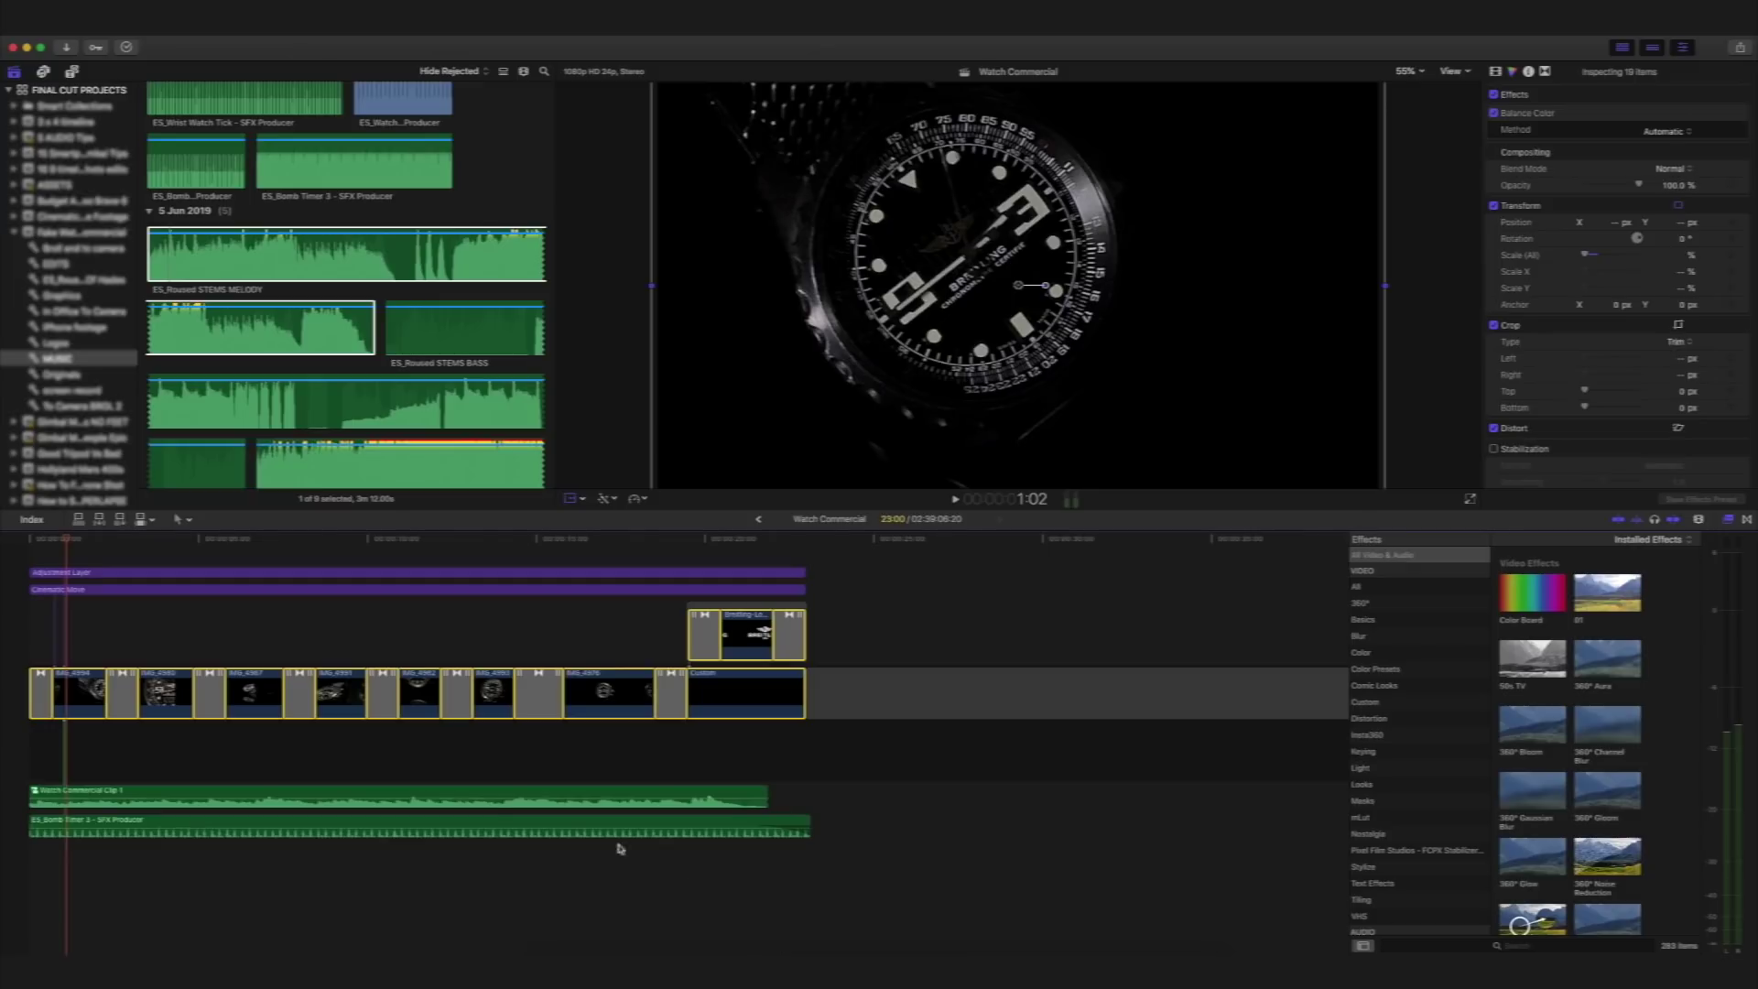
click(156, 643)
click(121, 689)
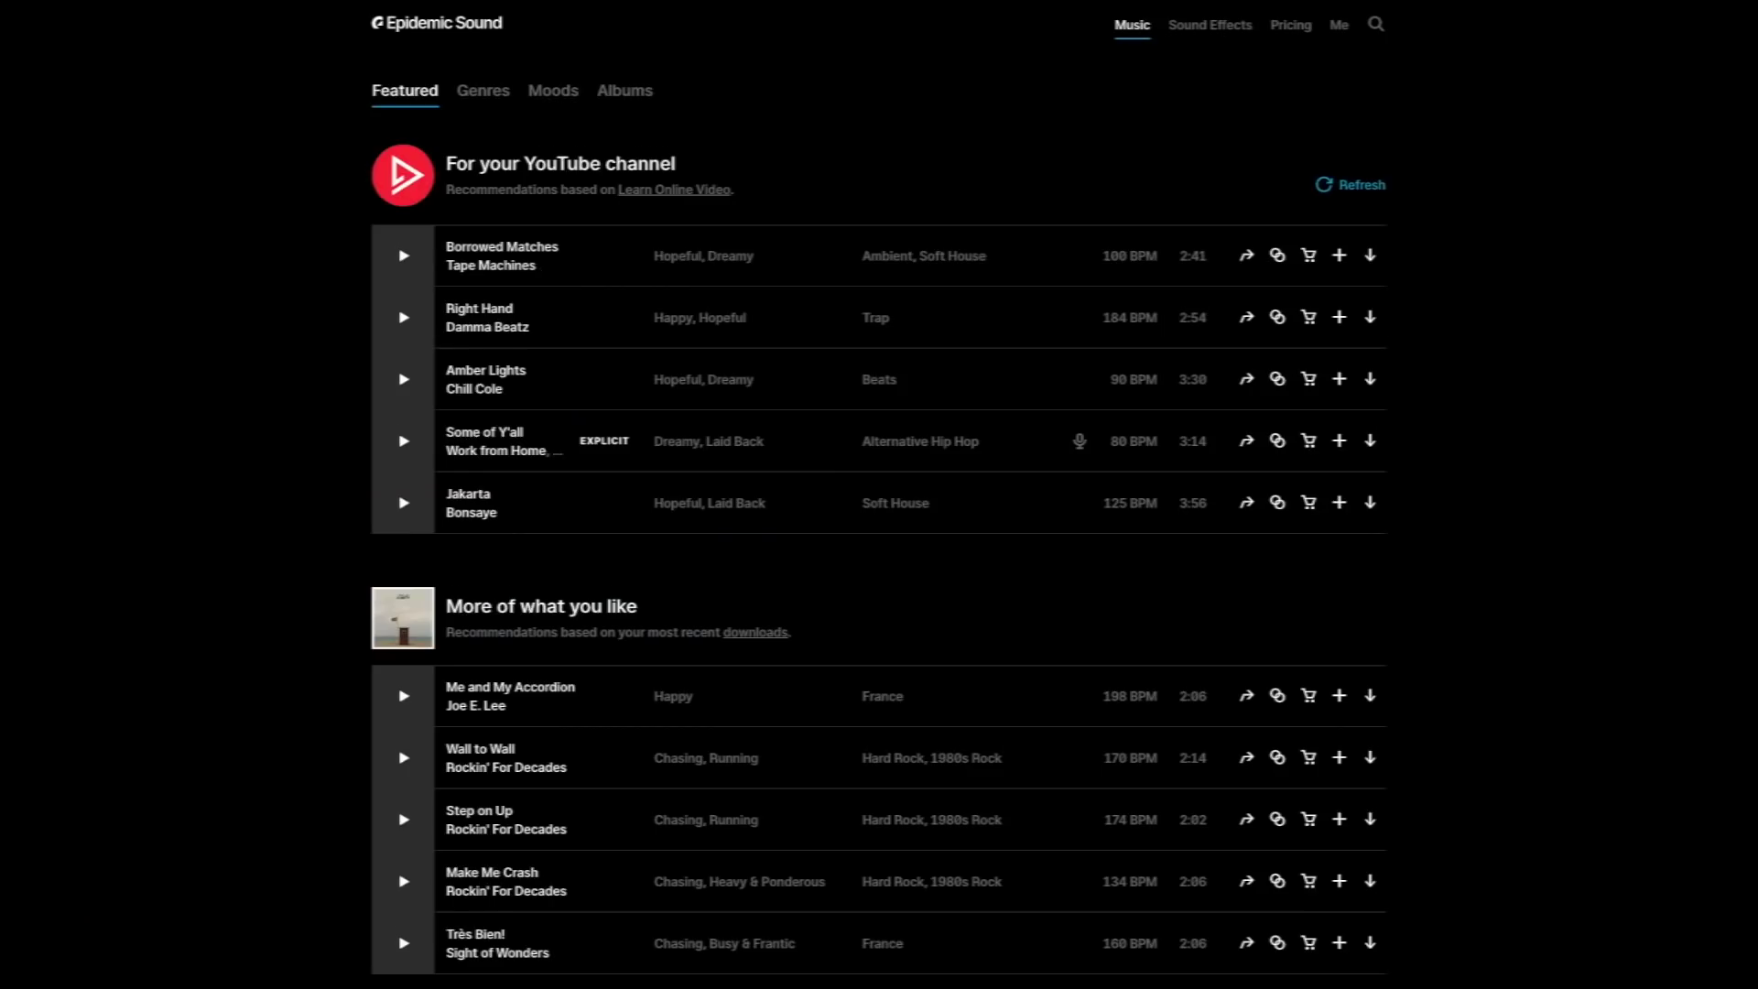
Browse to the Back On Deck album and preview Roused, skipping ahead in its waveform.
scroll(688, 499, down, 10)
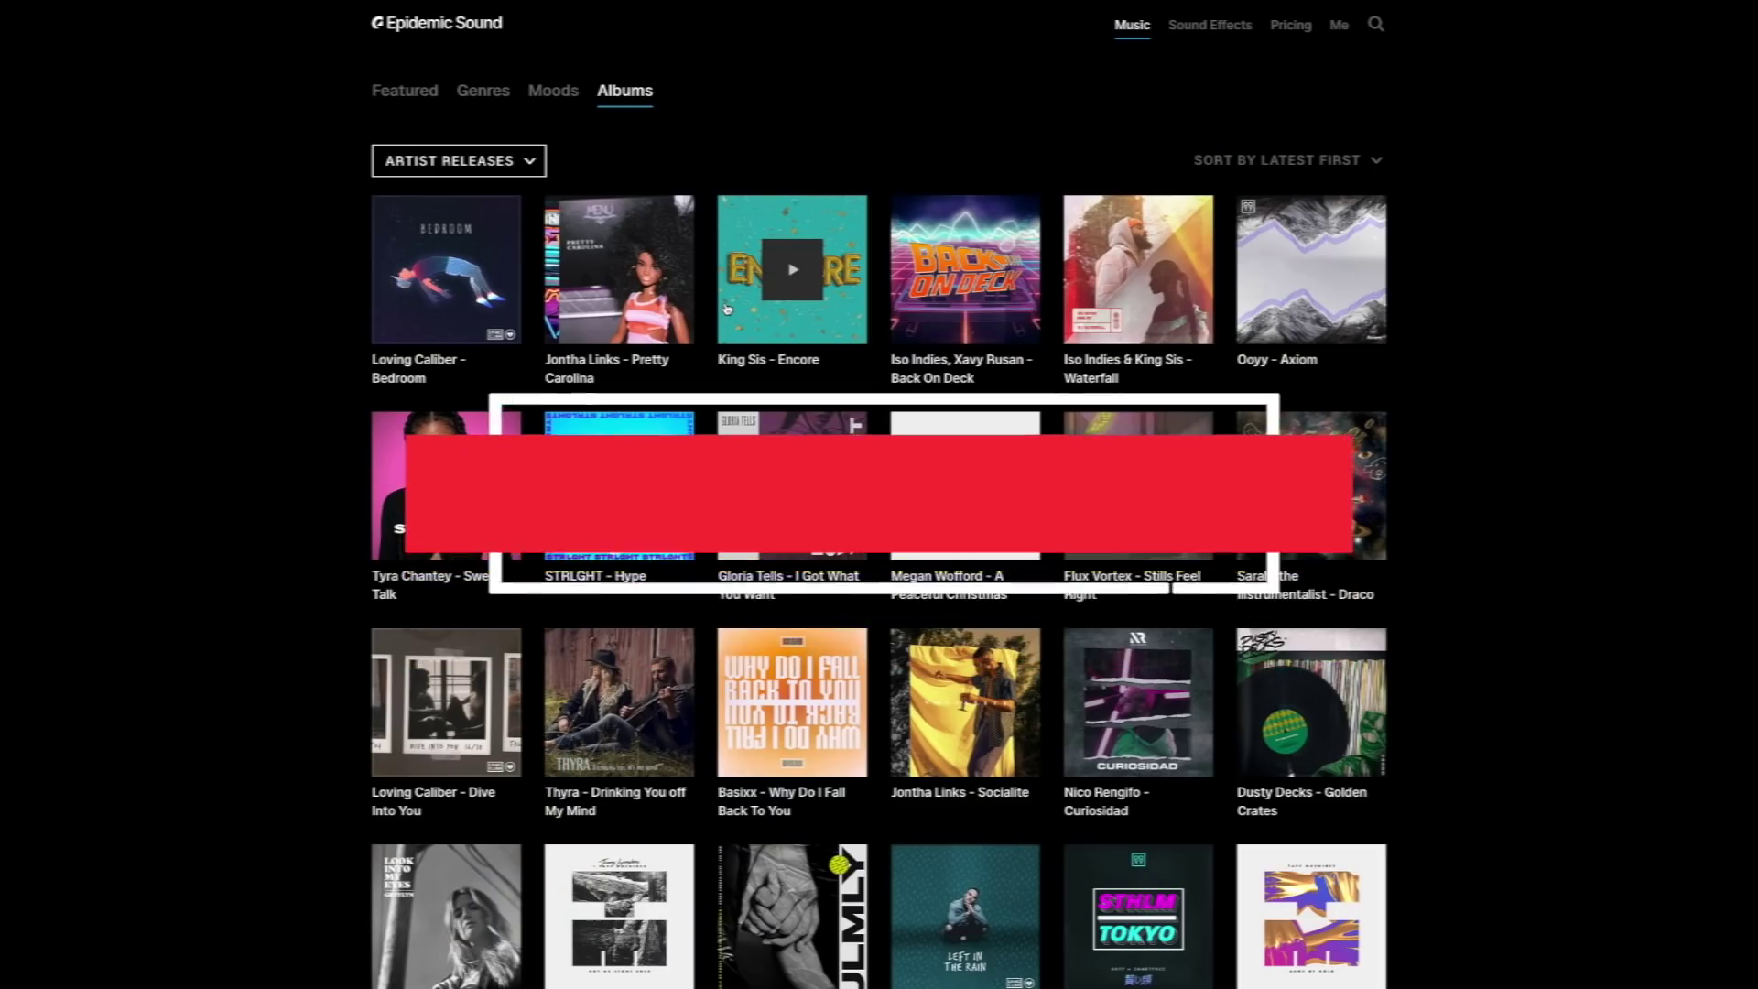
scroll(726, 310, down, 3)
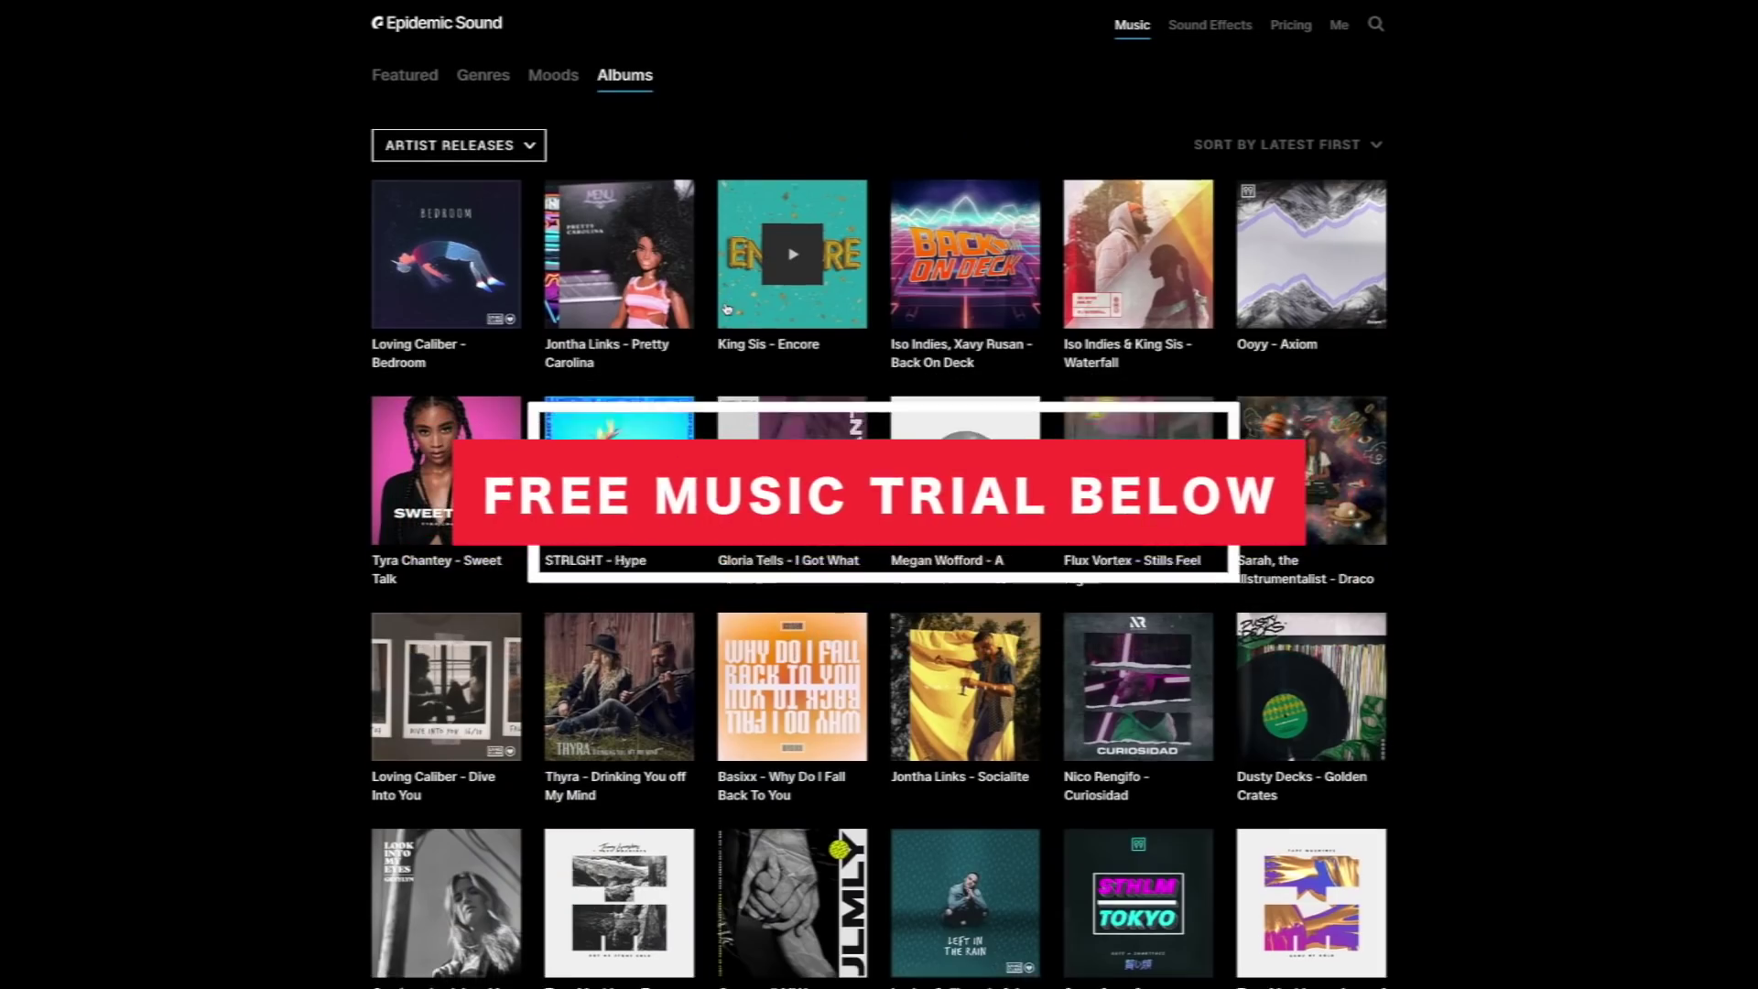
scroll(726, 309, up, 2)
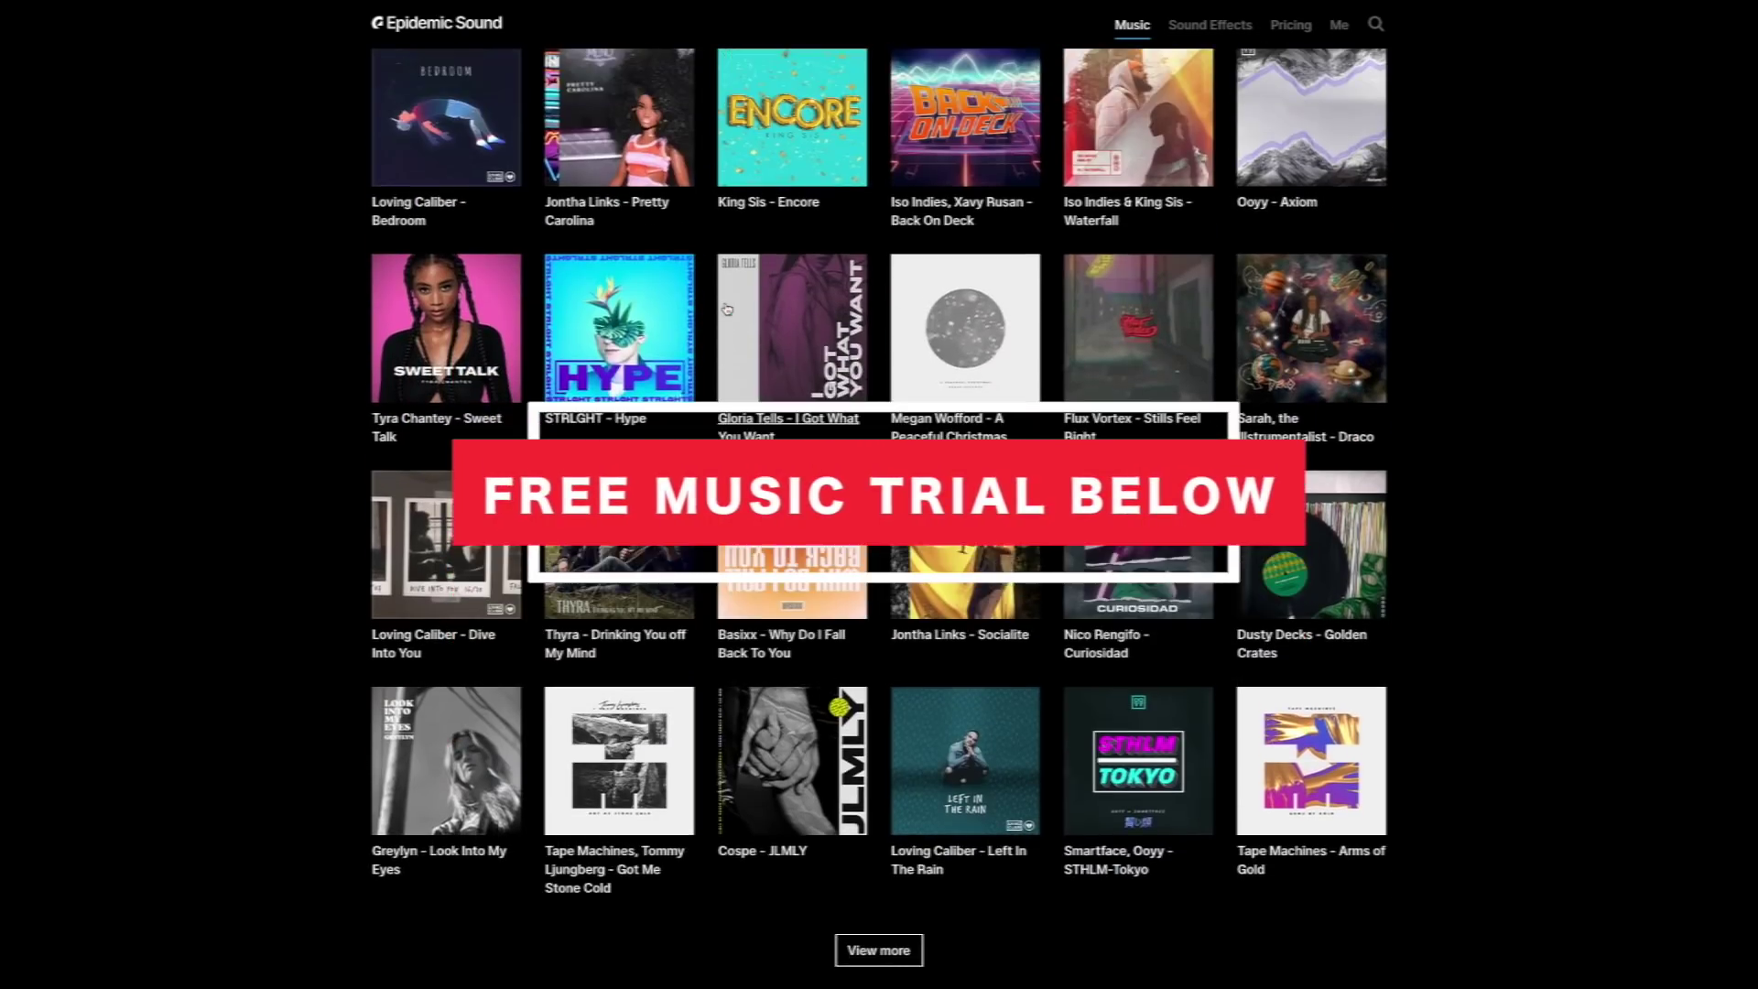
scroll(726, 310, up, 1)
click(911, 296)
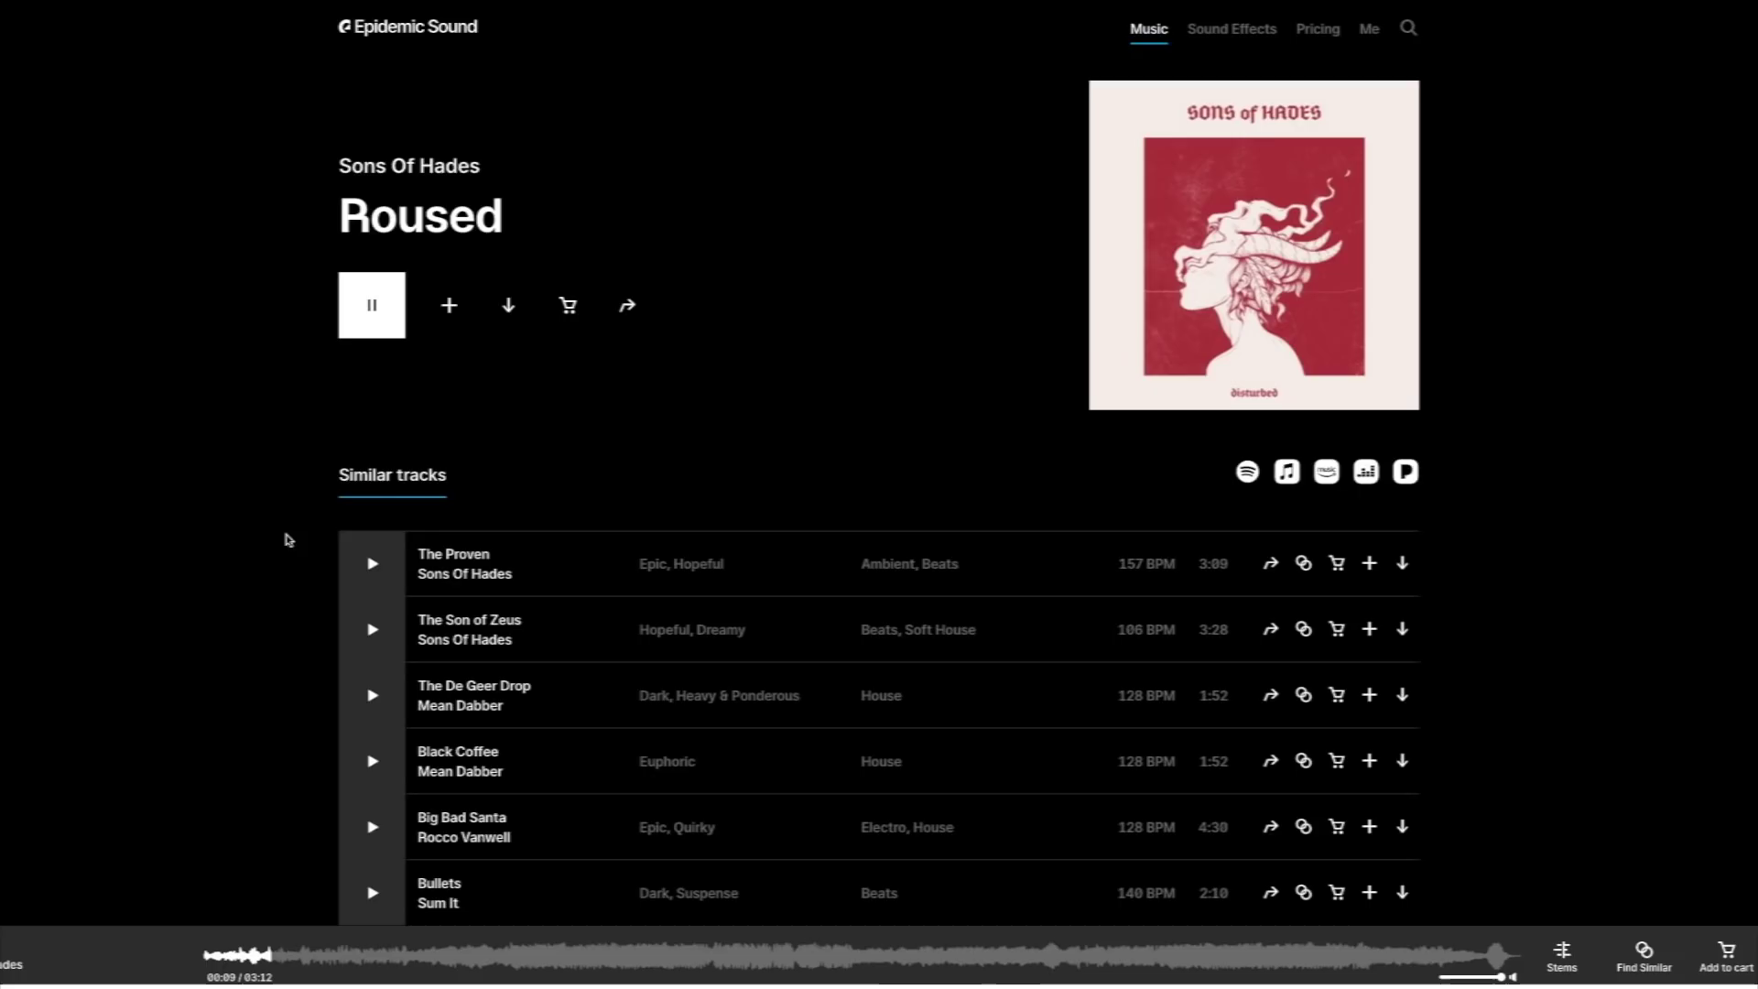
scroll(287, 542, down, 10)
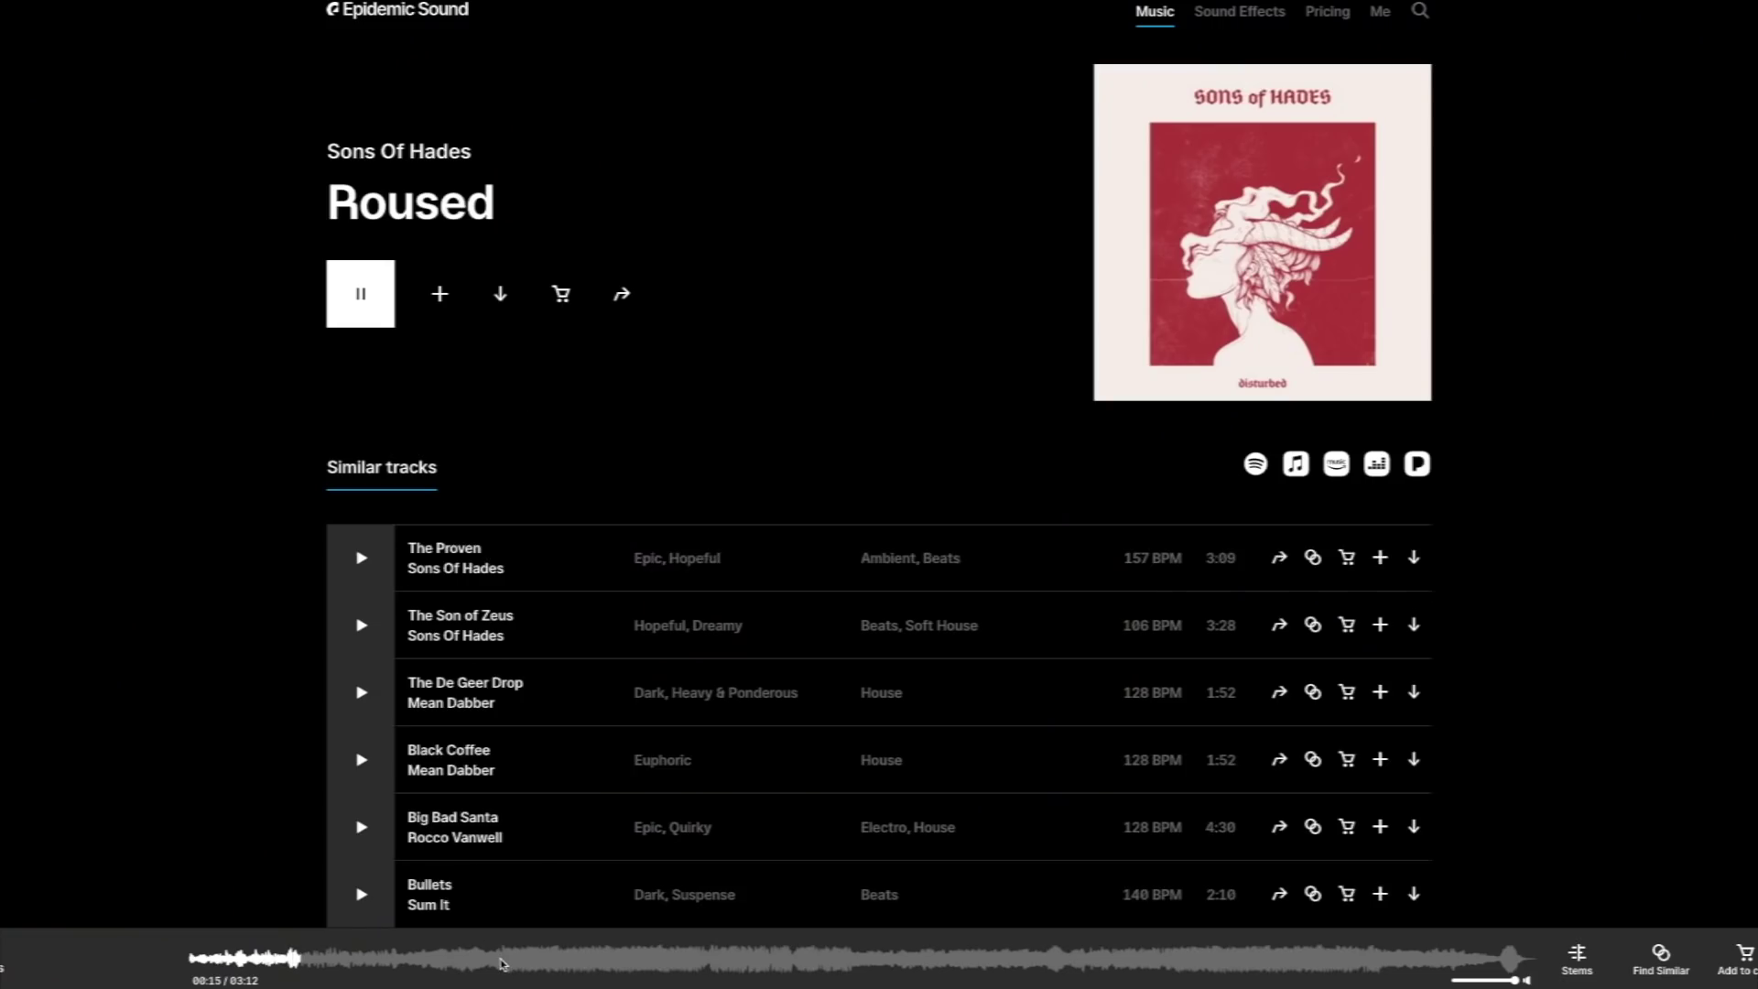
click(501, 963)
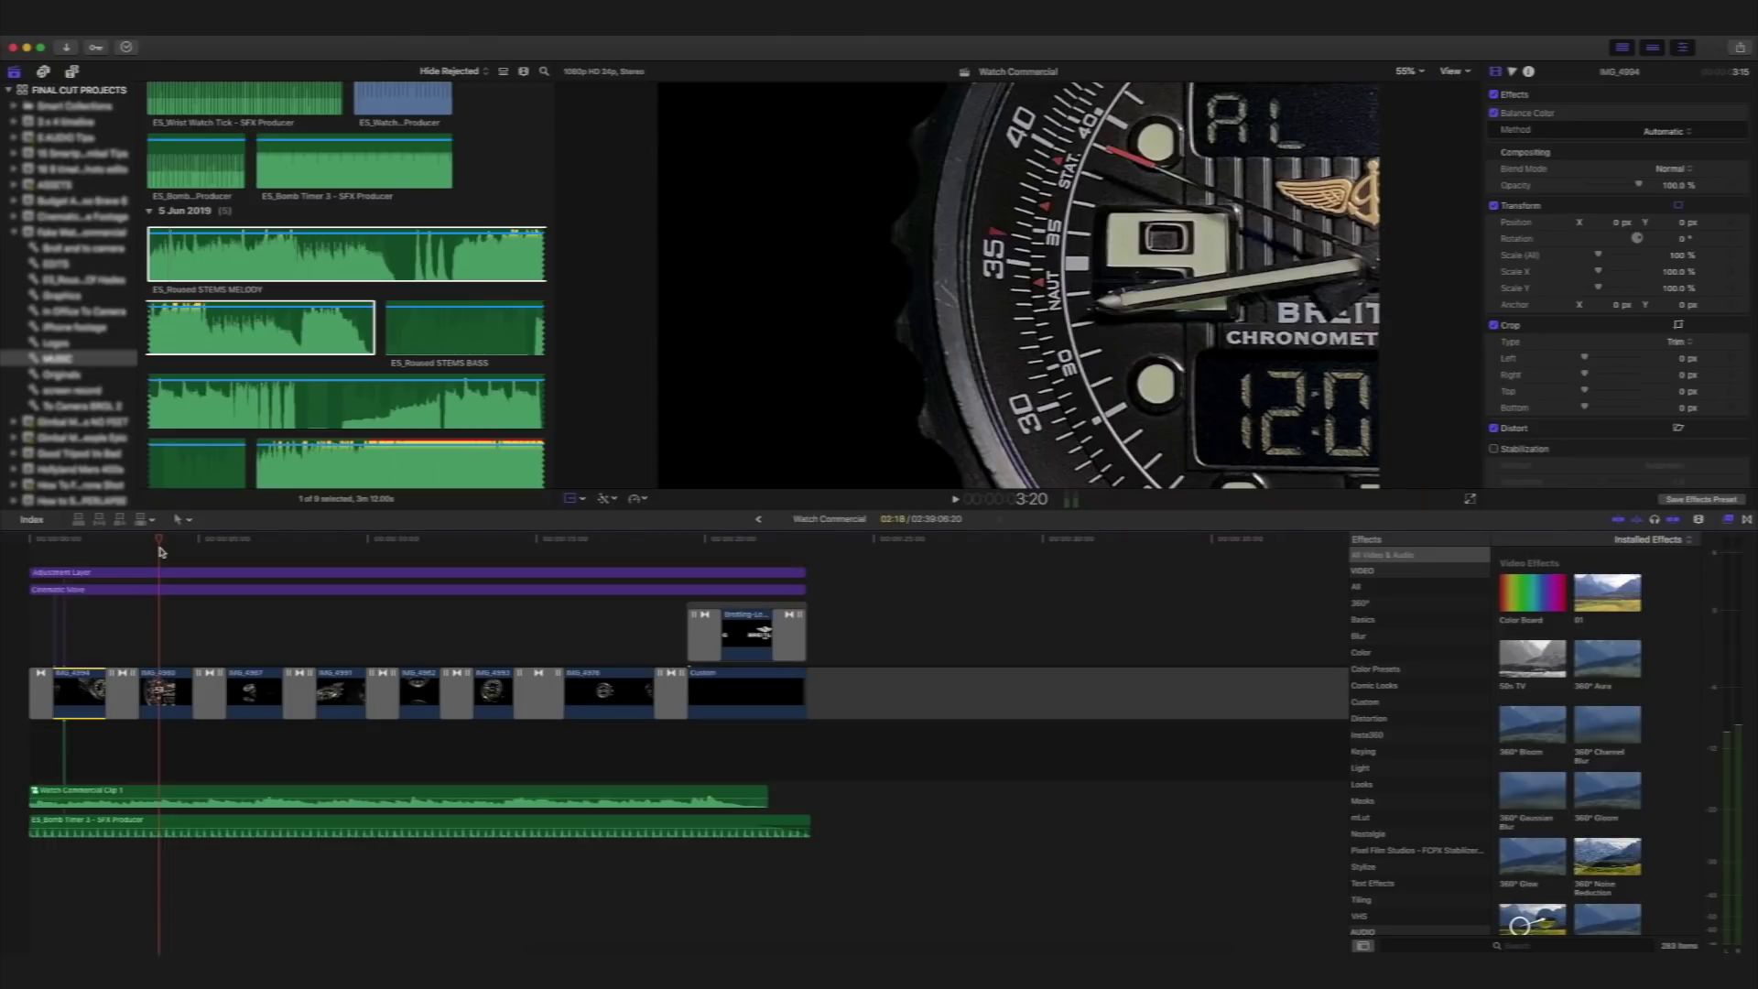
Scrub the commercial, check the adjustment layer's Sharpen effect, then select the opening IMG_4994 clip.
drag(161, 543, 82, 572)
click(331, 552)
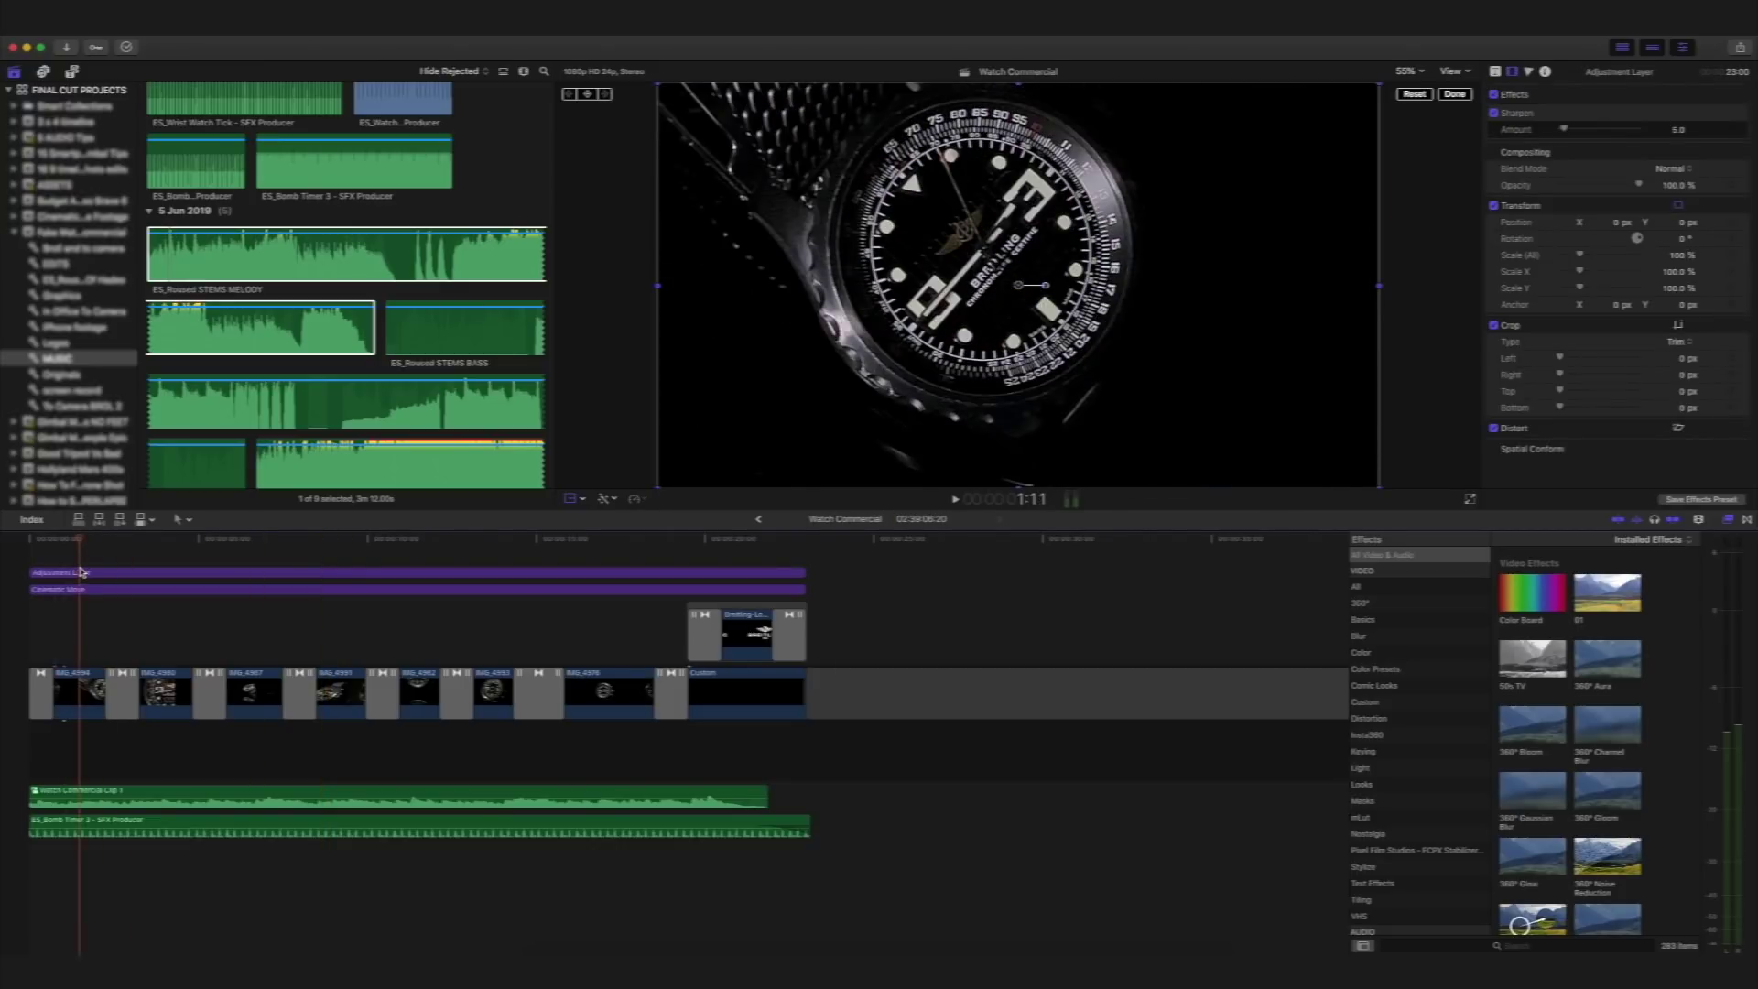
click(82, 701)
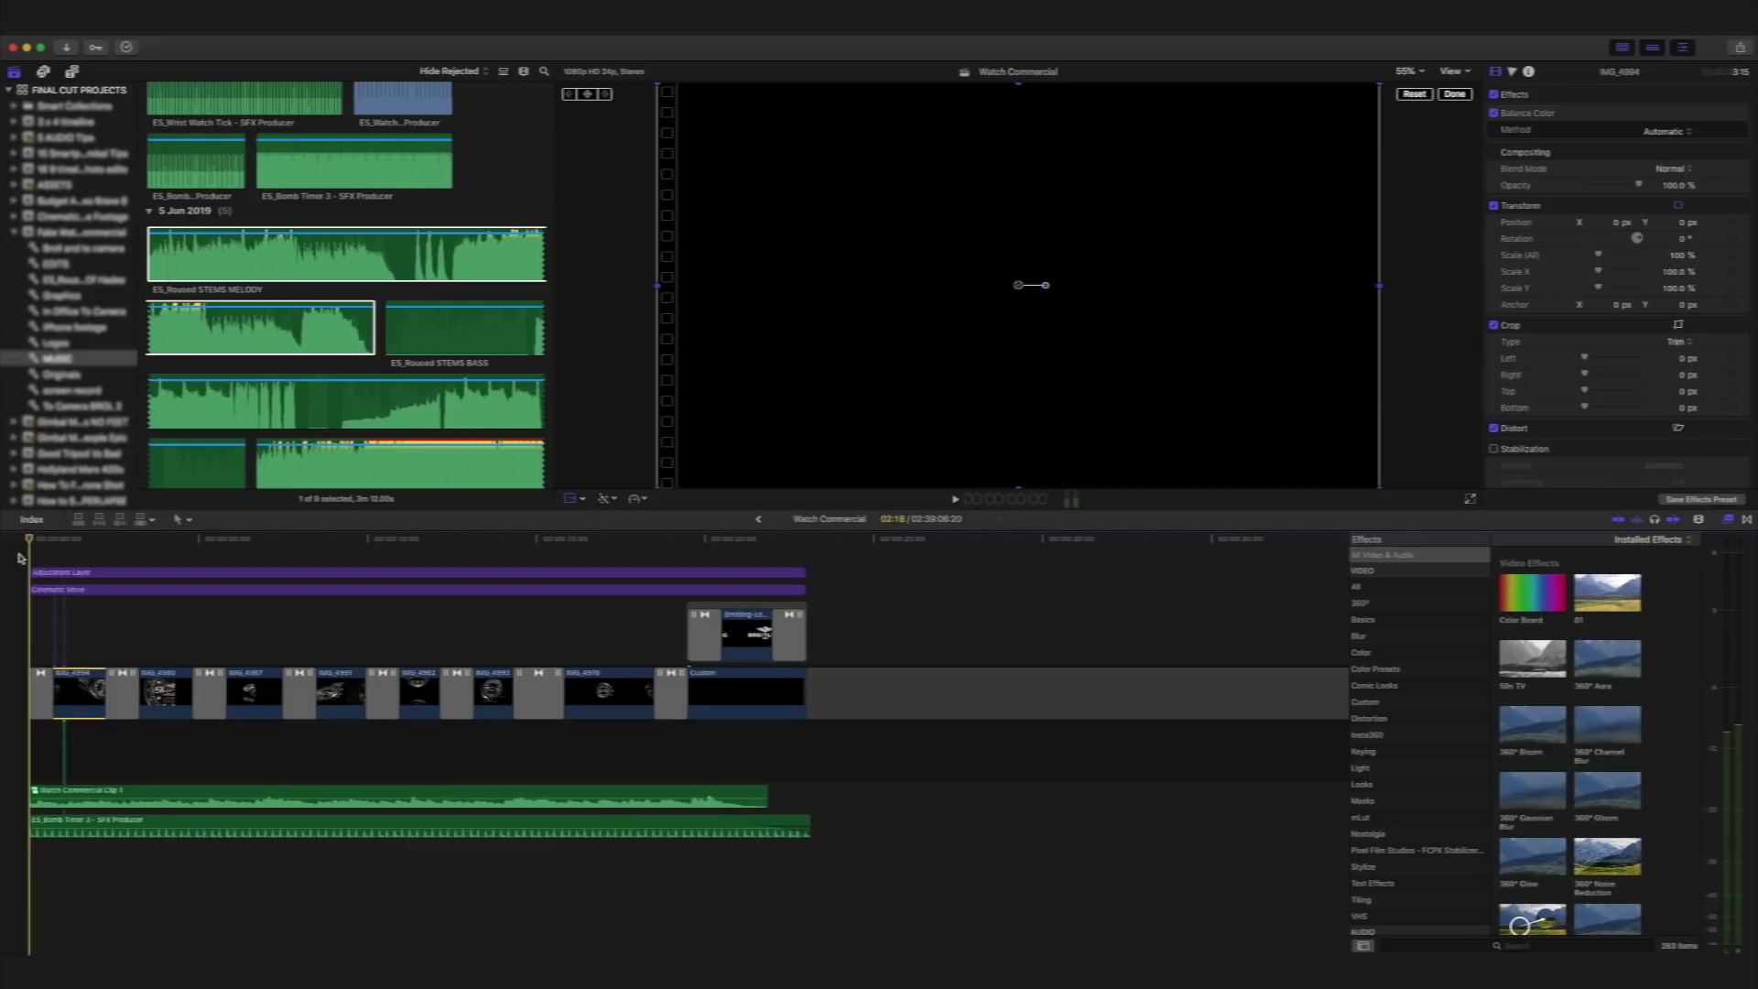
Play the opening watch shot's fade-in, stop, and step back to a brighter frame.
key(space)
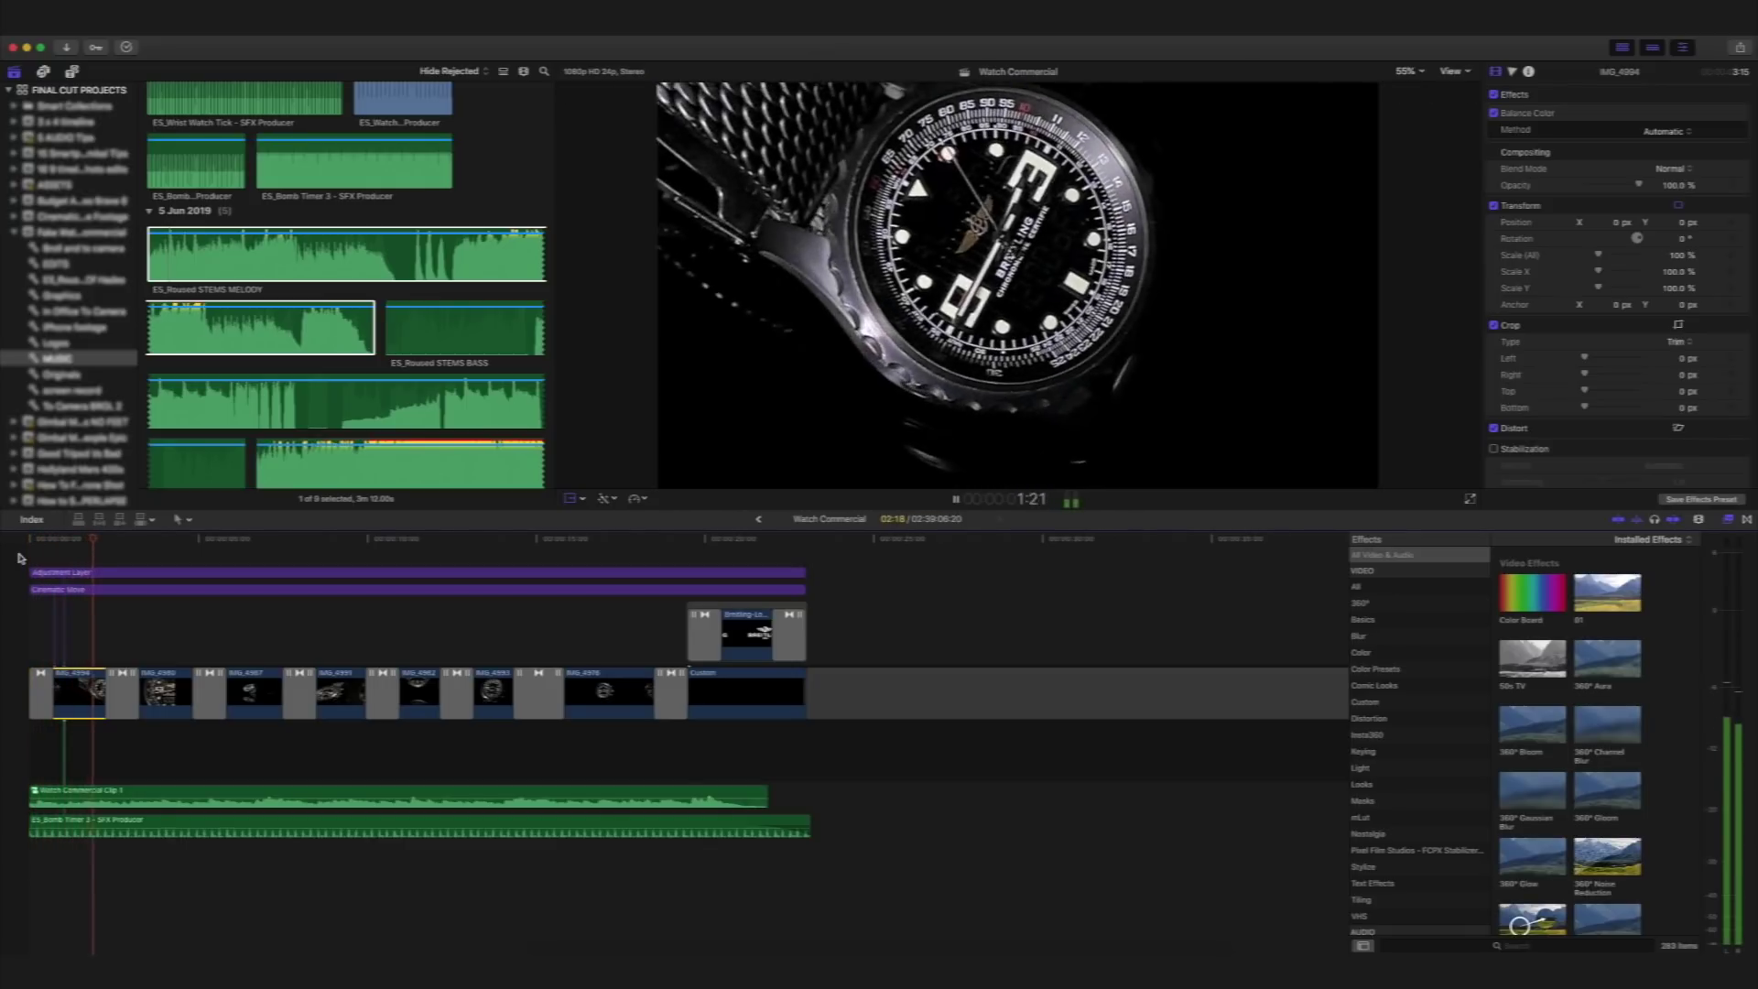
key(space)
key(shift+t)
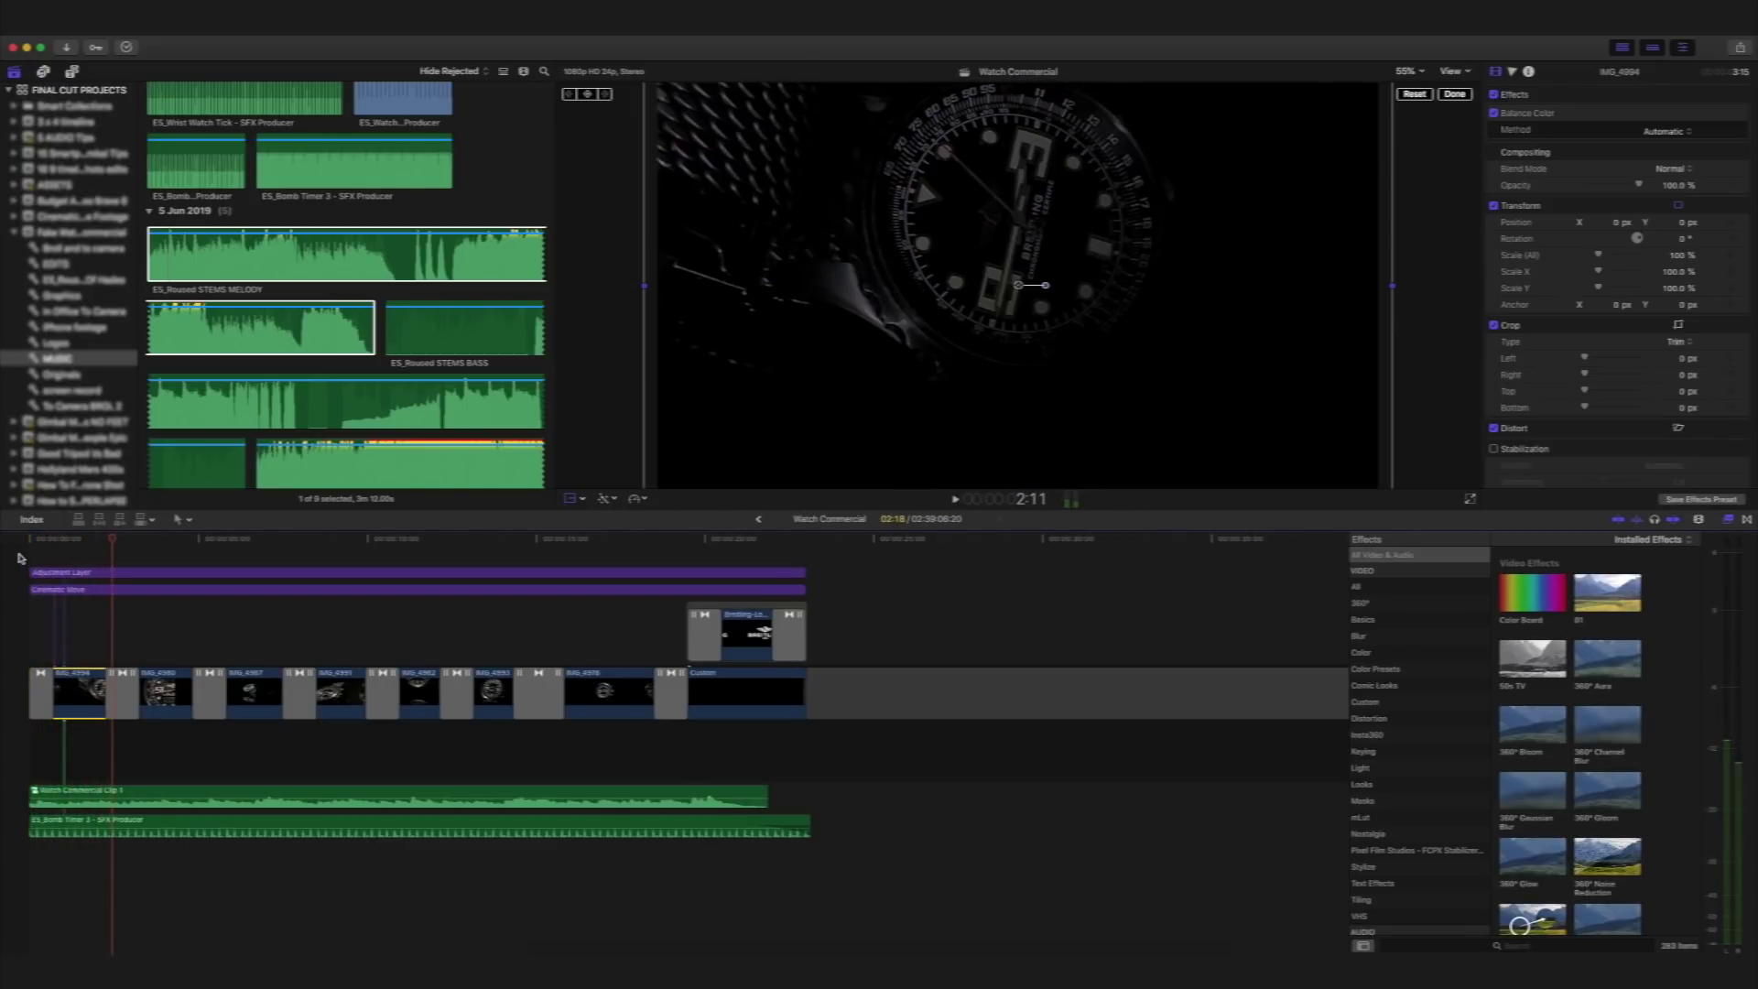
click(108, 546)
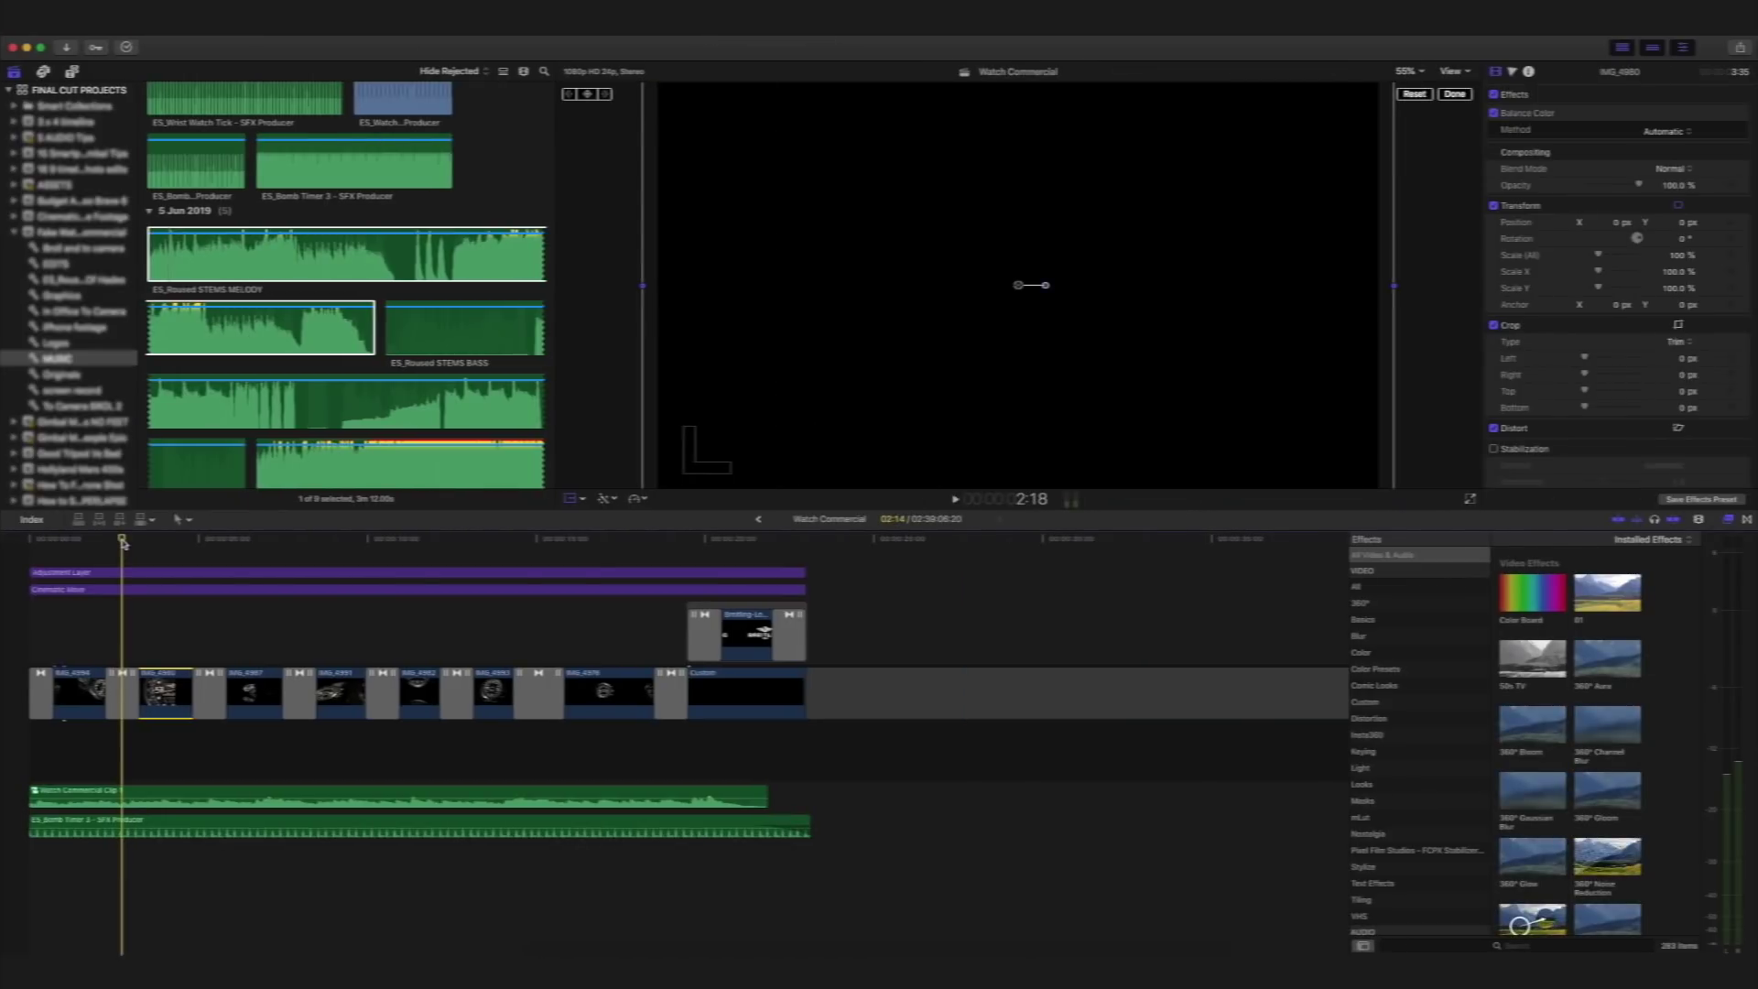
Play from the second clip through the dissolve, then return to the second clip's start.
key(space)
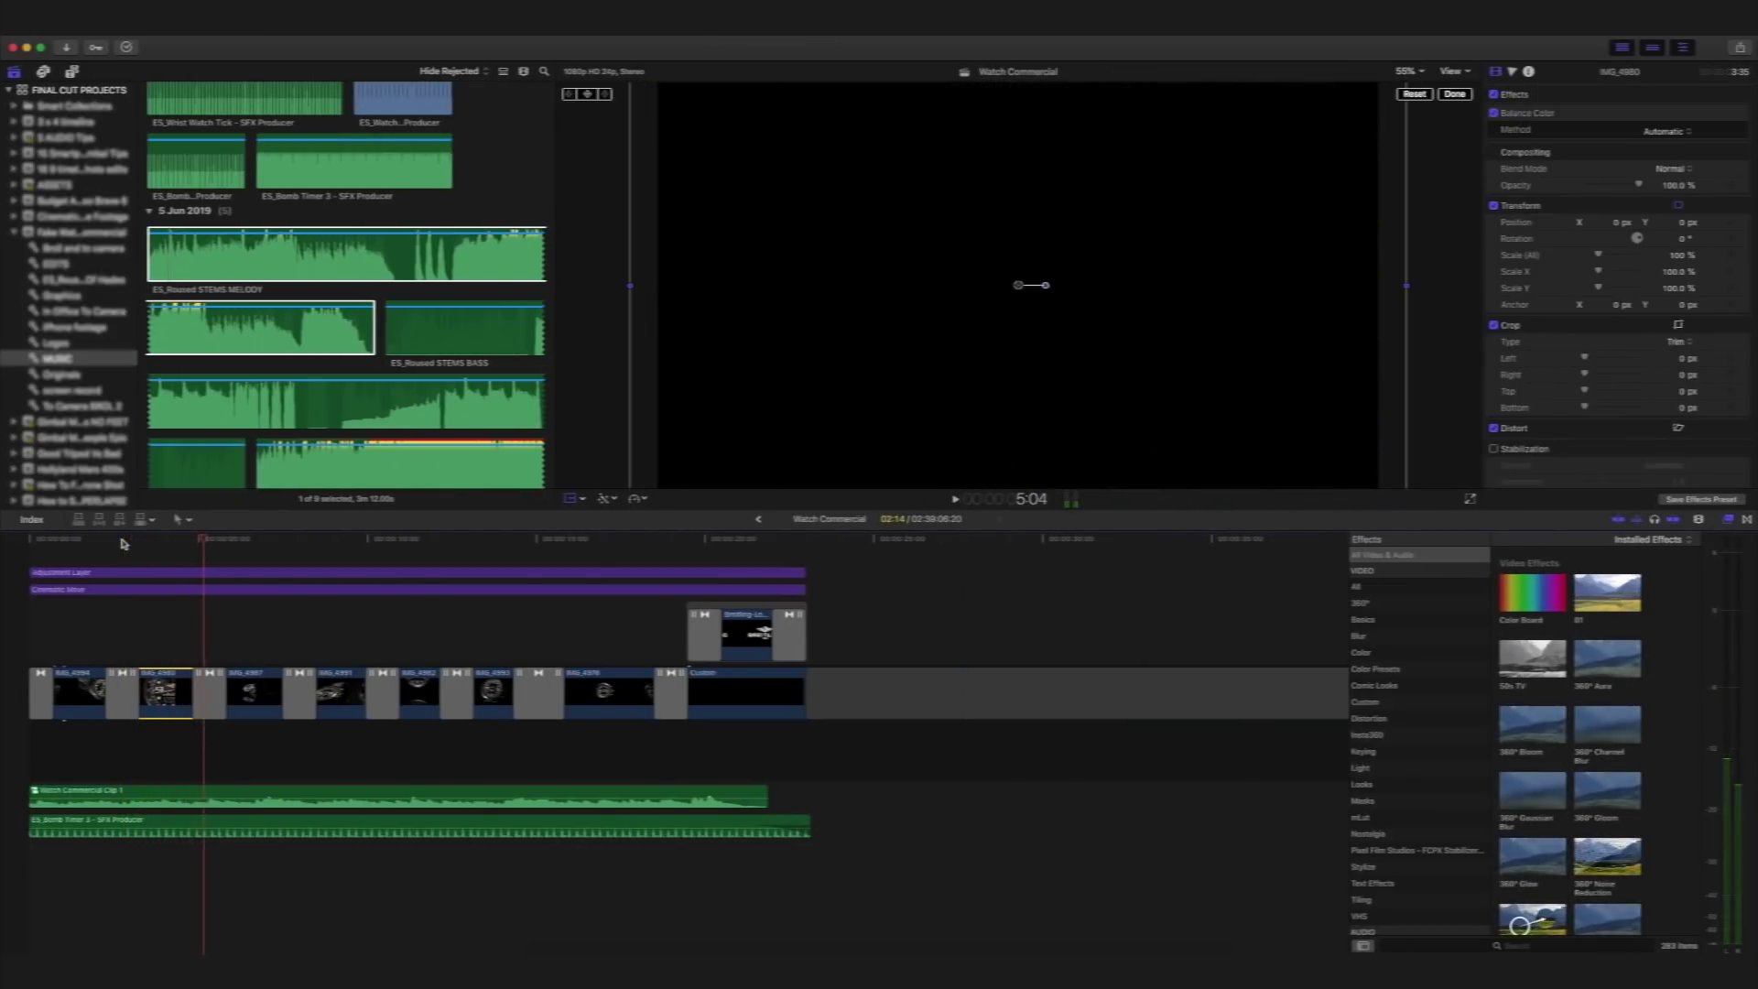
key(space)
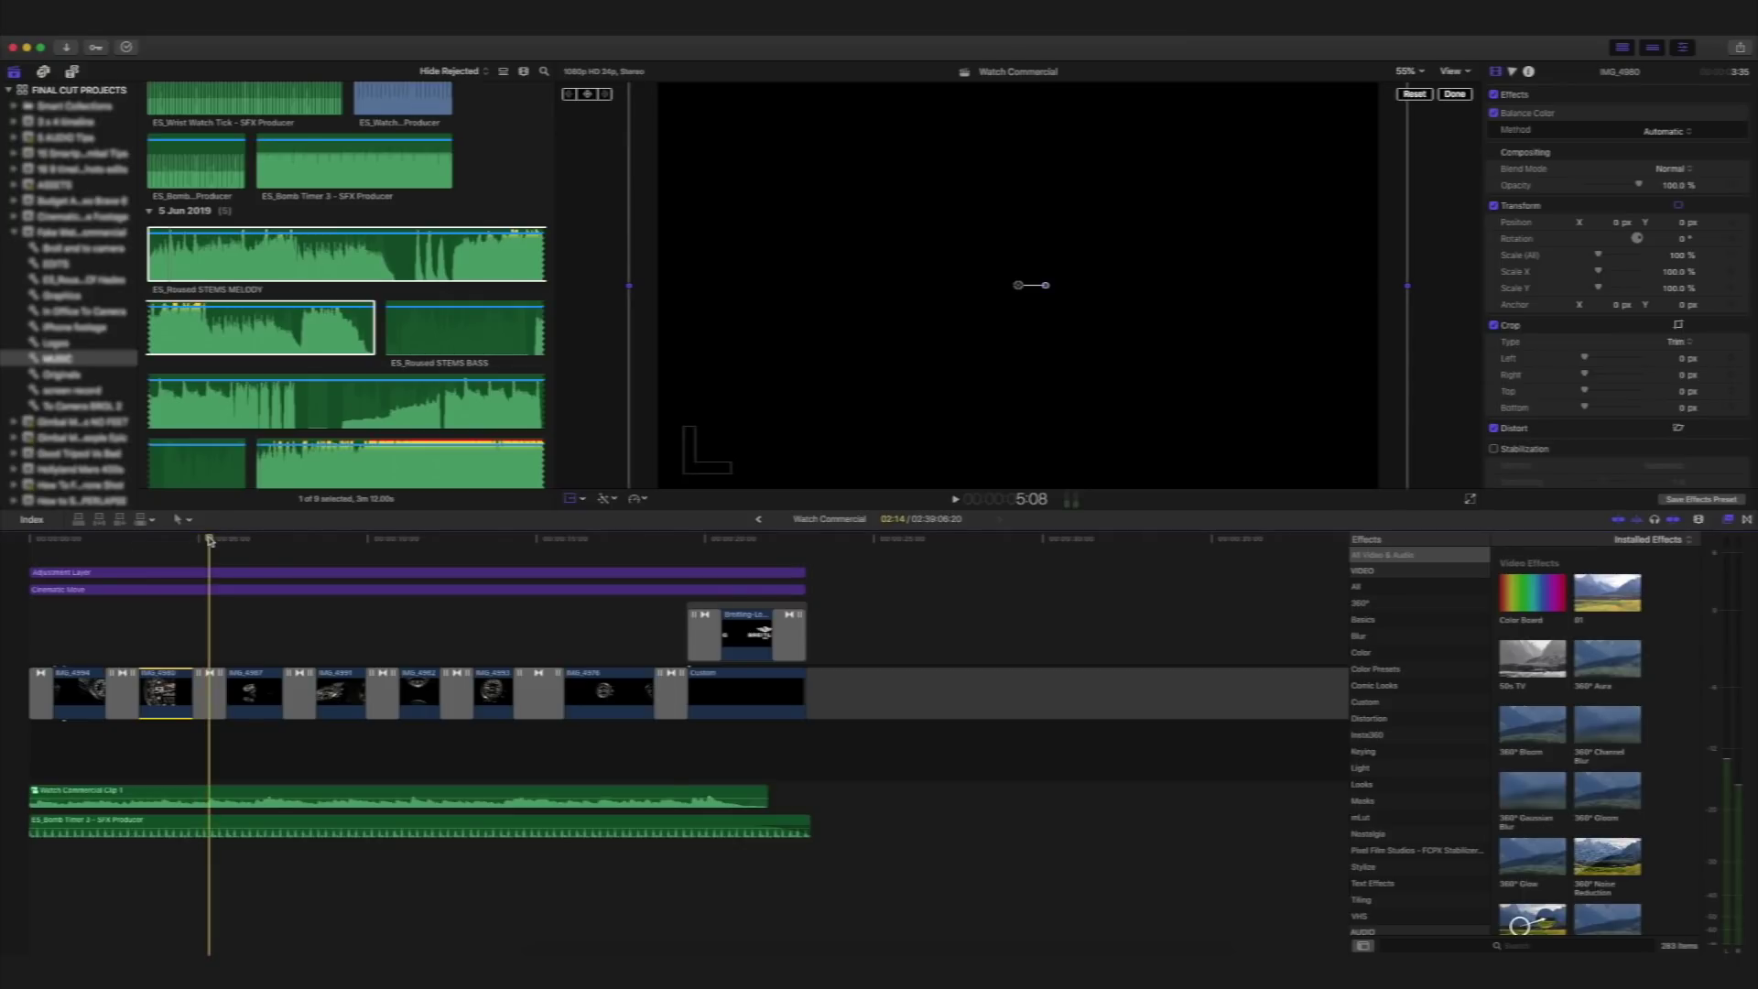
drag(209, 541, 122, 553)
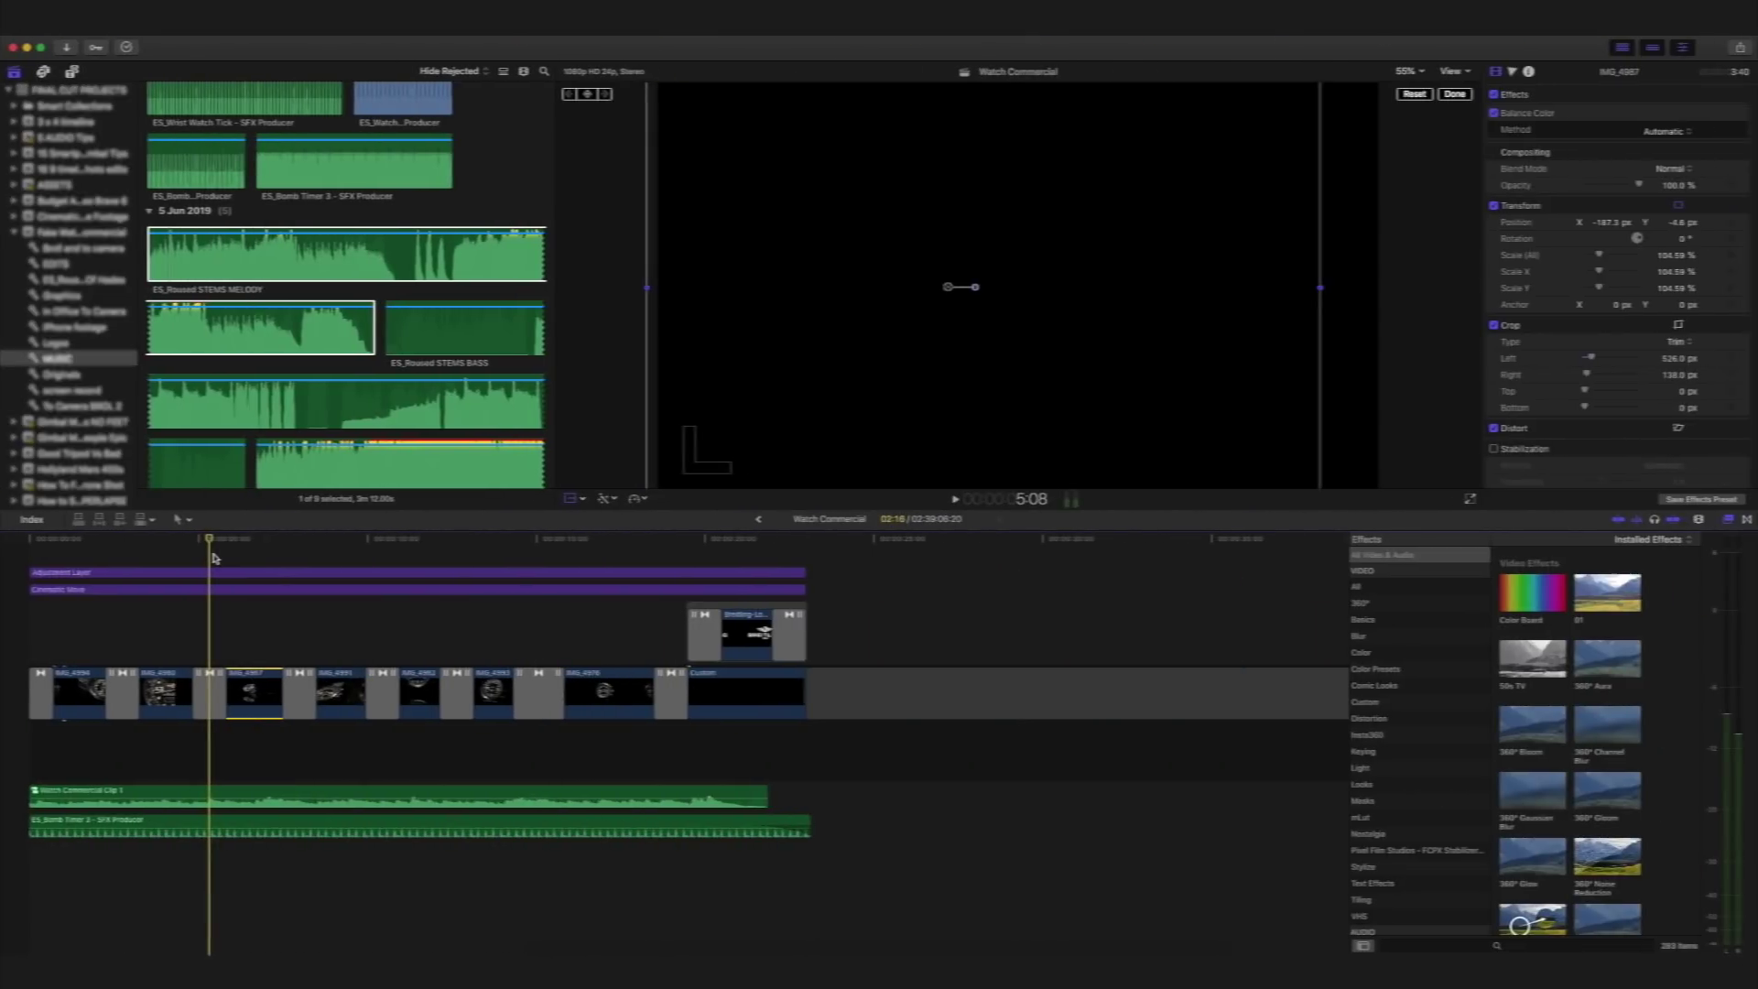
Play back the cropped IMG_4987 shot and close the on-screen crop controls.
key(space)
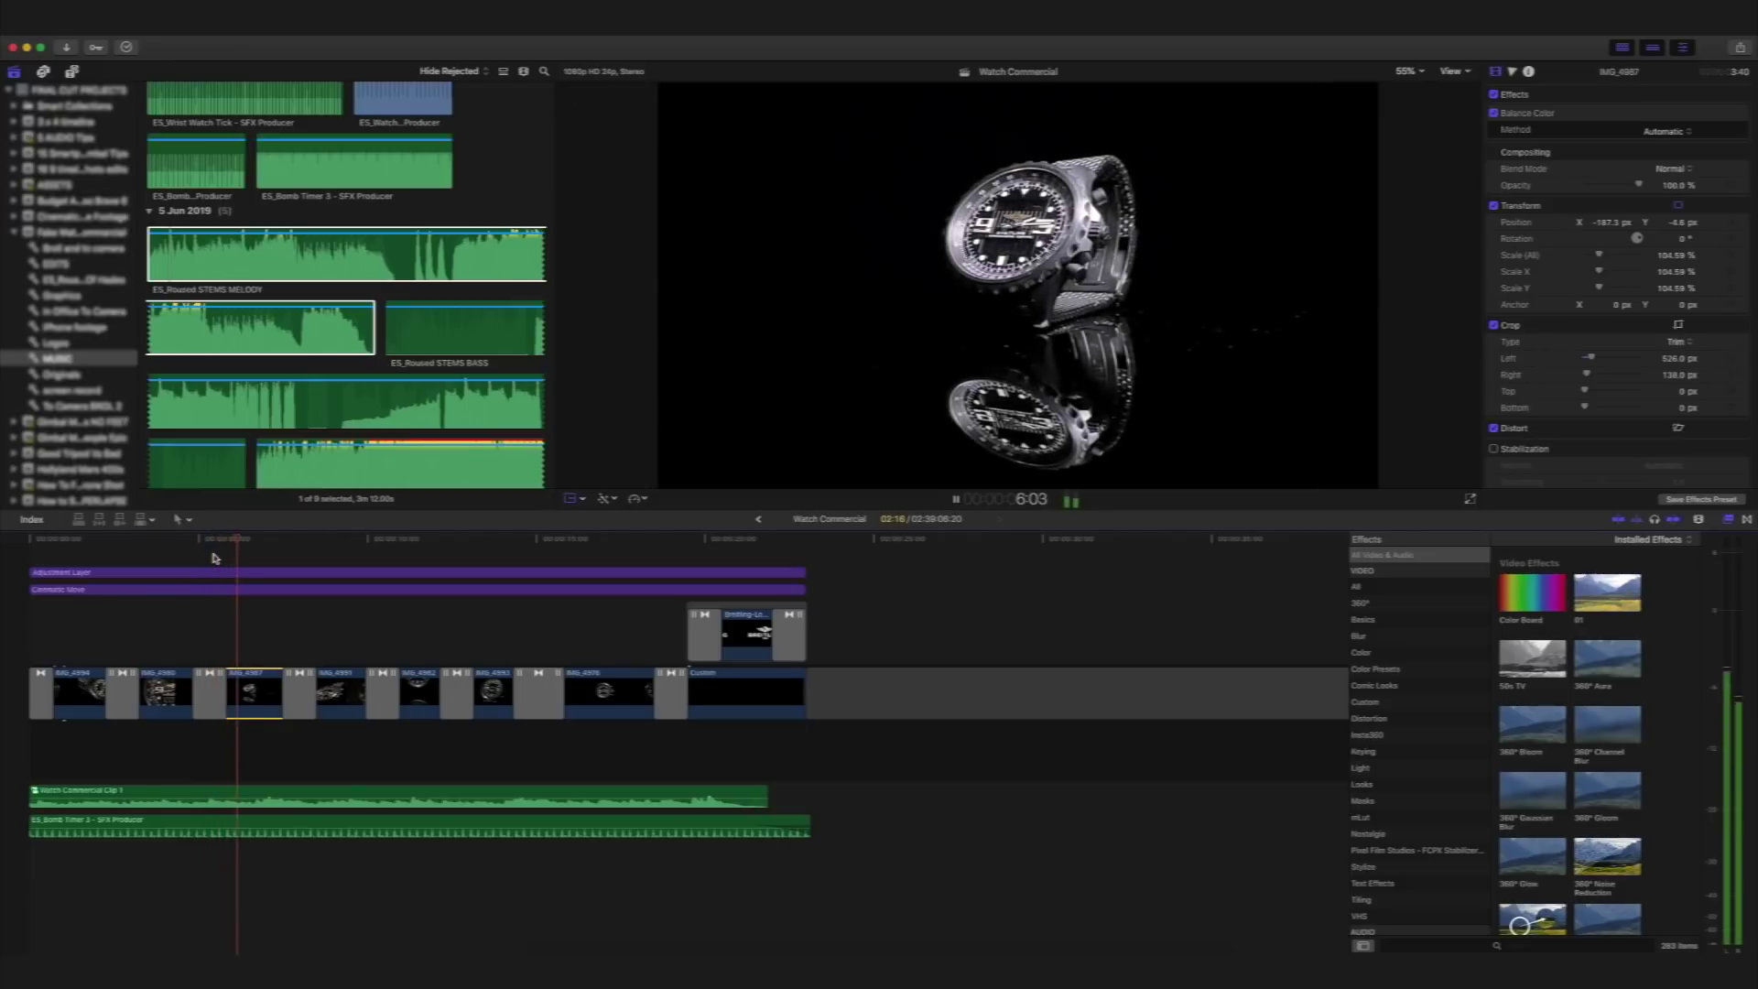
key(space)
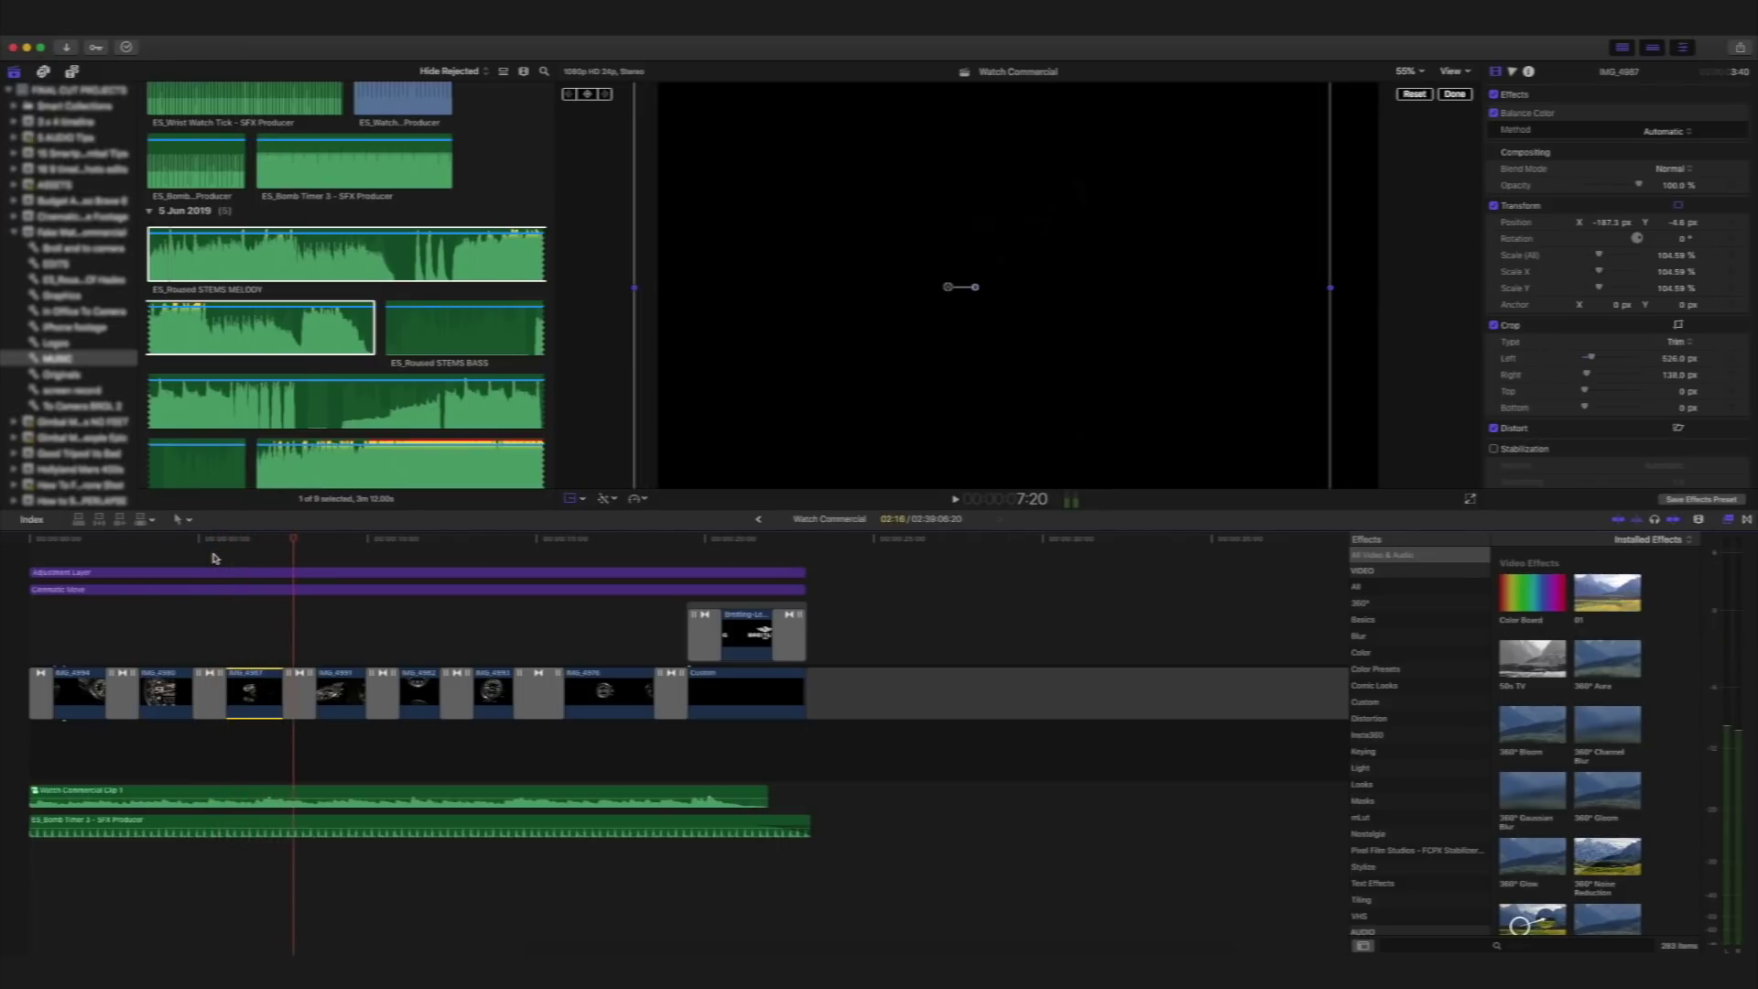
drag(293, 542, 253, 561)
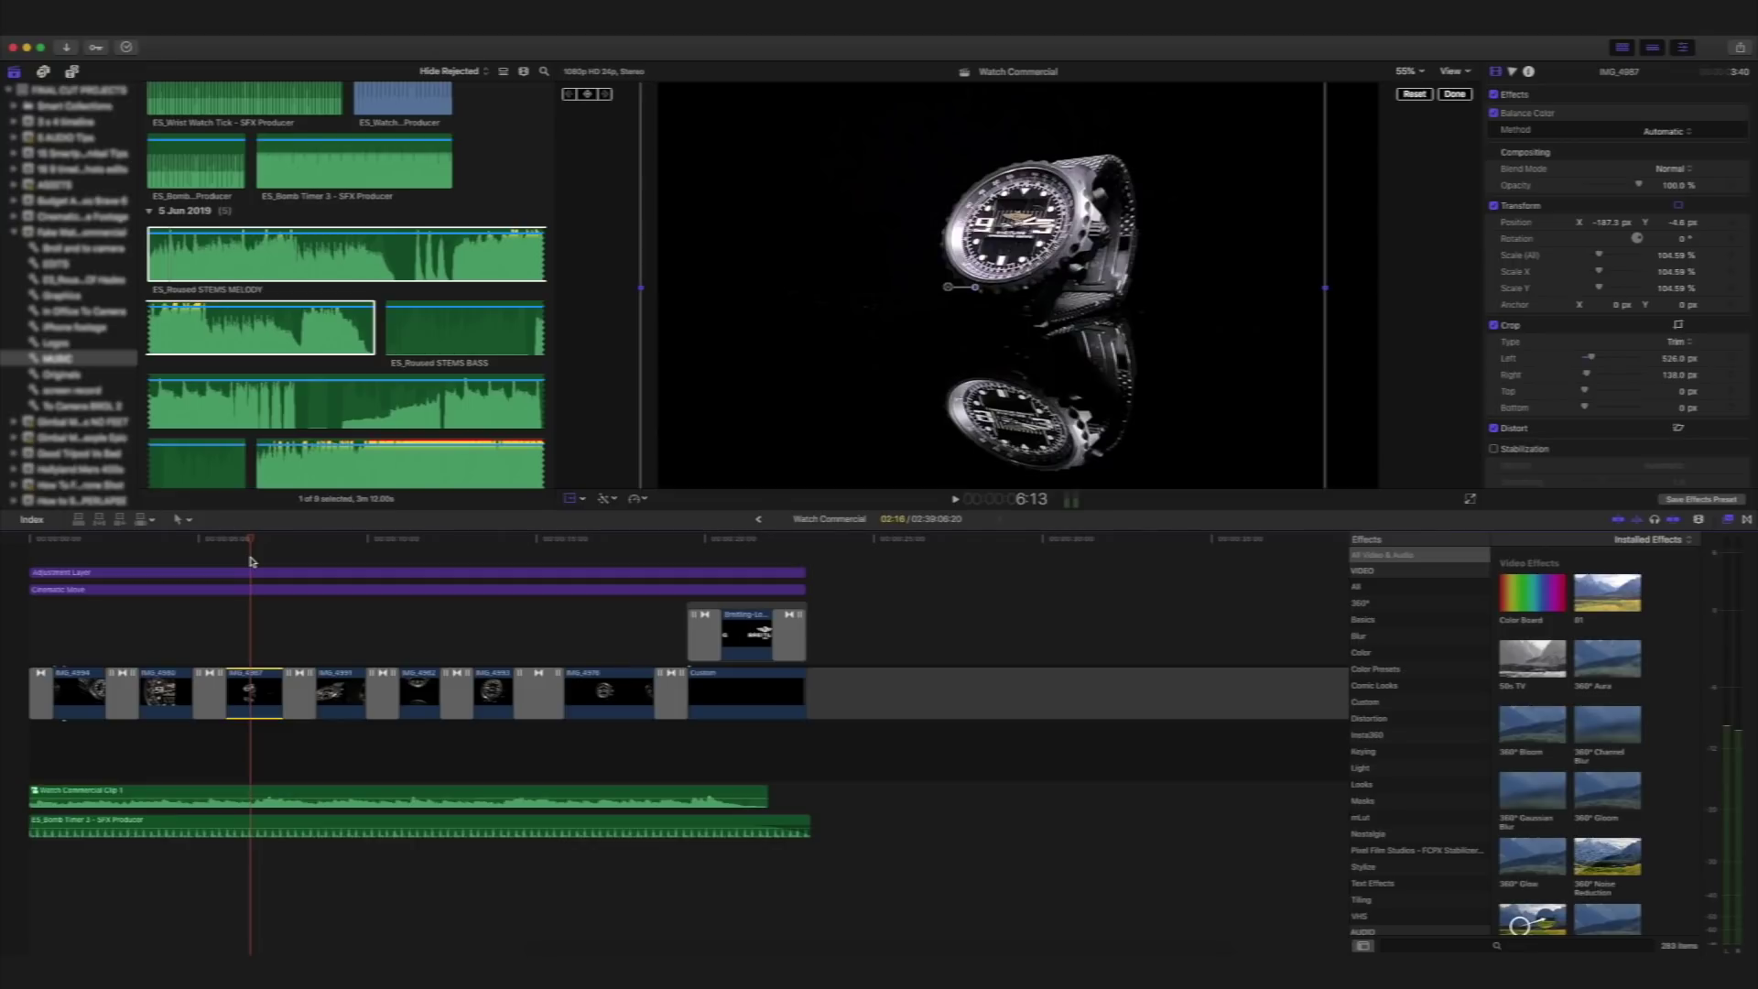
click(570, 499)
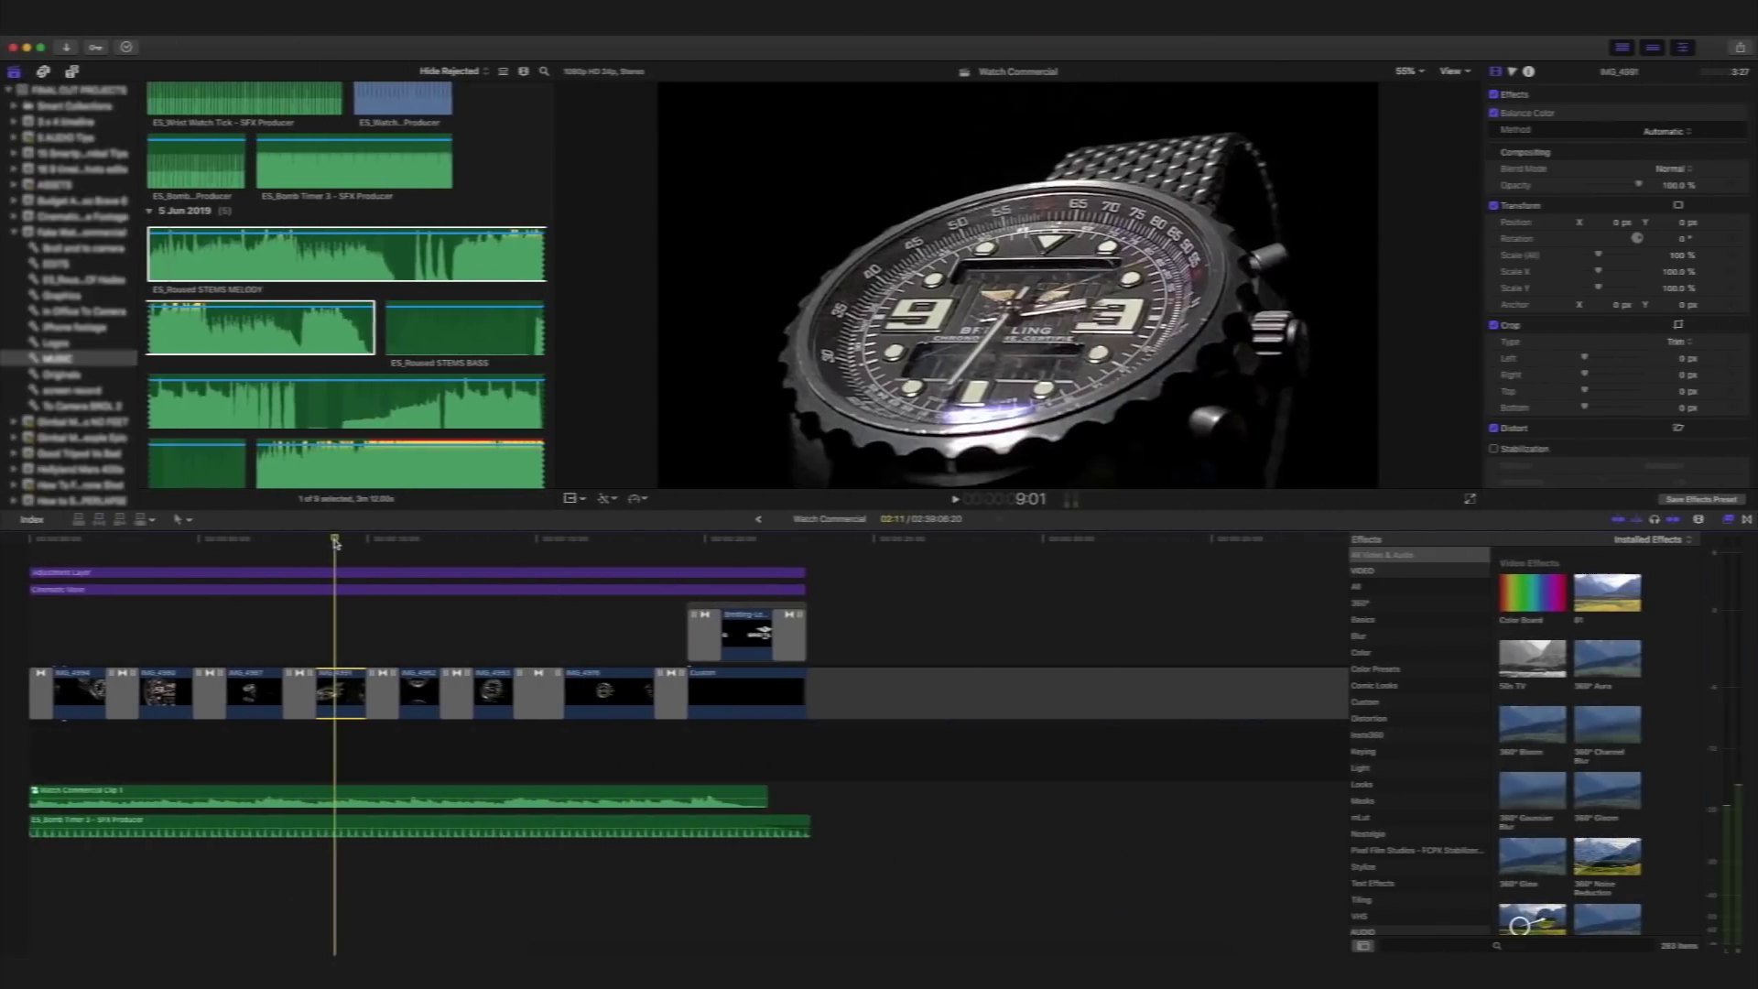
Select IMG_4987 and scrub ahead to preview the IMG_4991 close-up.
drag(333, 540, 248, 543)
click(253, 686)
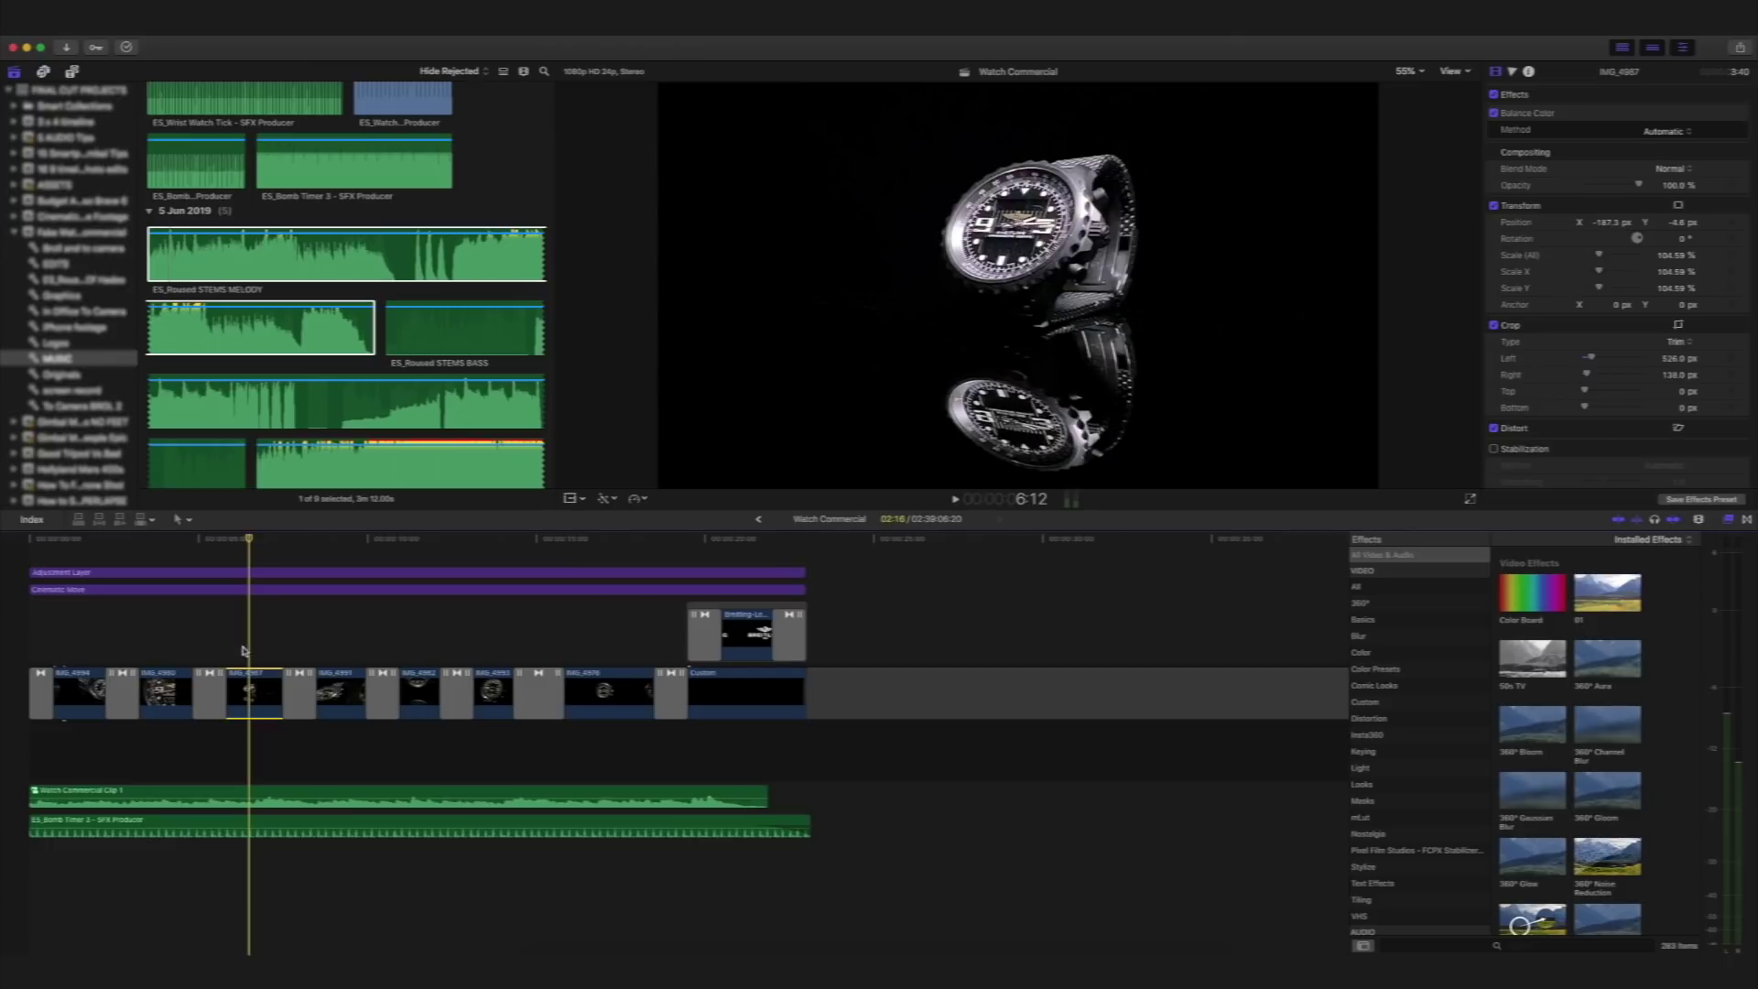
mouse_move(248, 542)
mouse_down()
mouse_move(337, 548)
mouse_move(256, 541)
mouse_up()
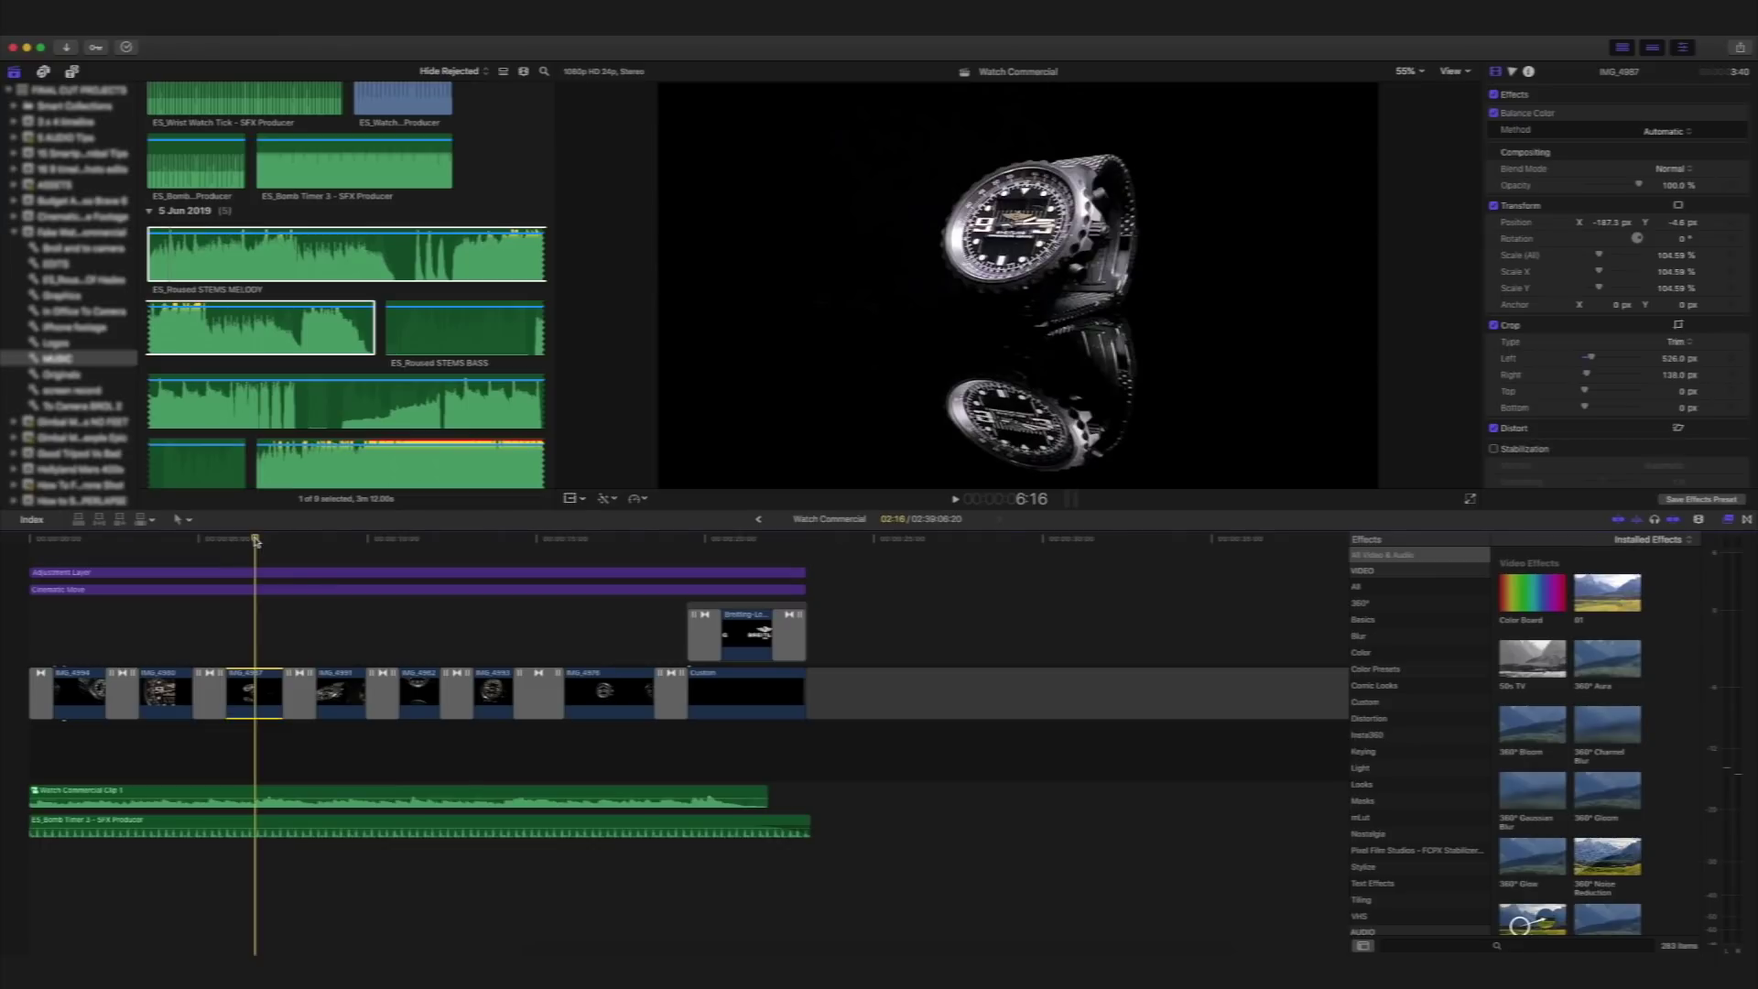
drag(256, 541, 335, 535)
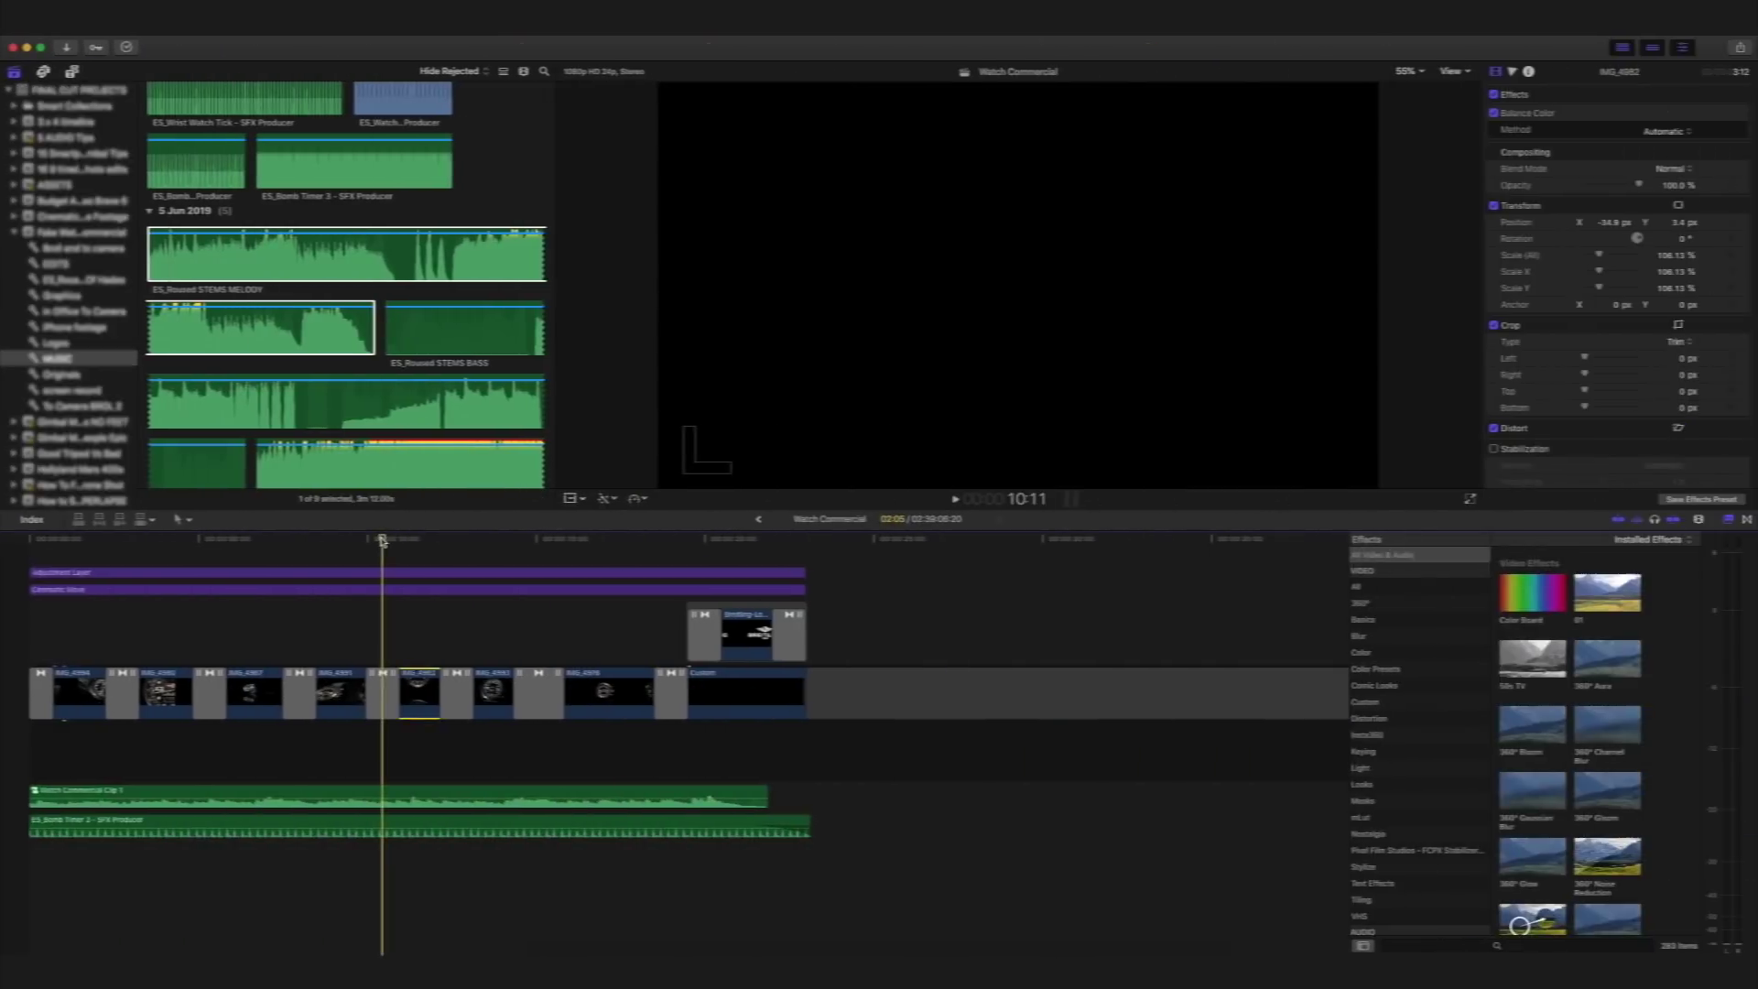
key(space)
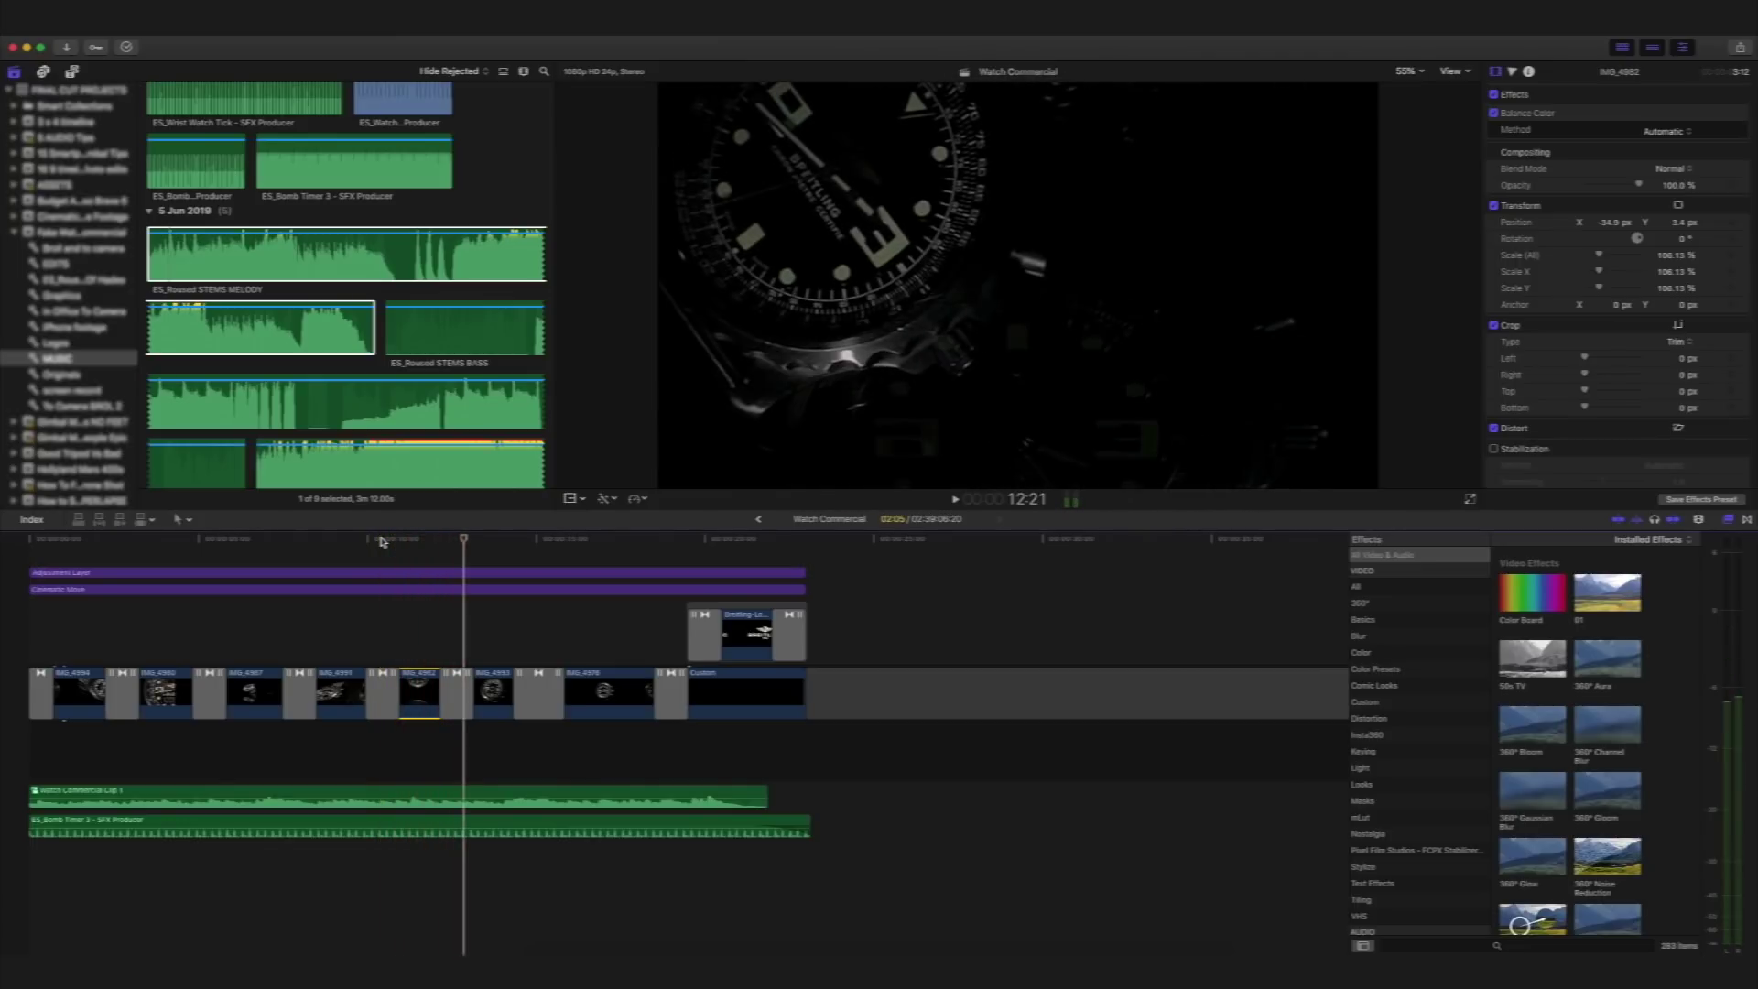
click(383, 541)
drag(382, 543, 429, 543)
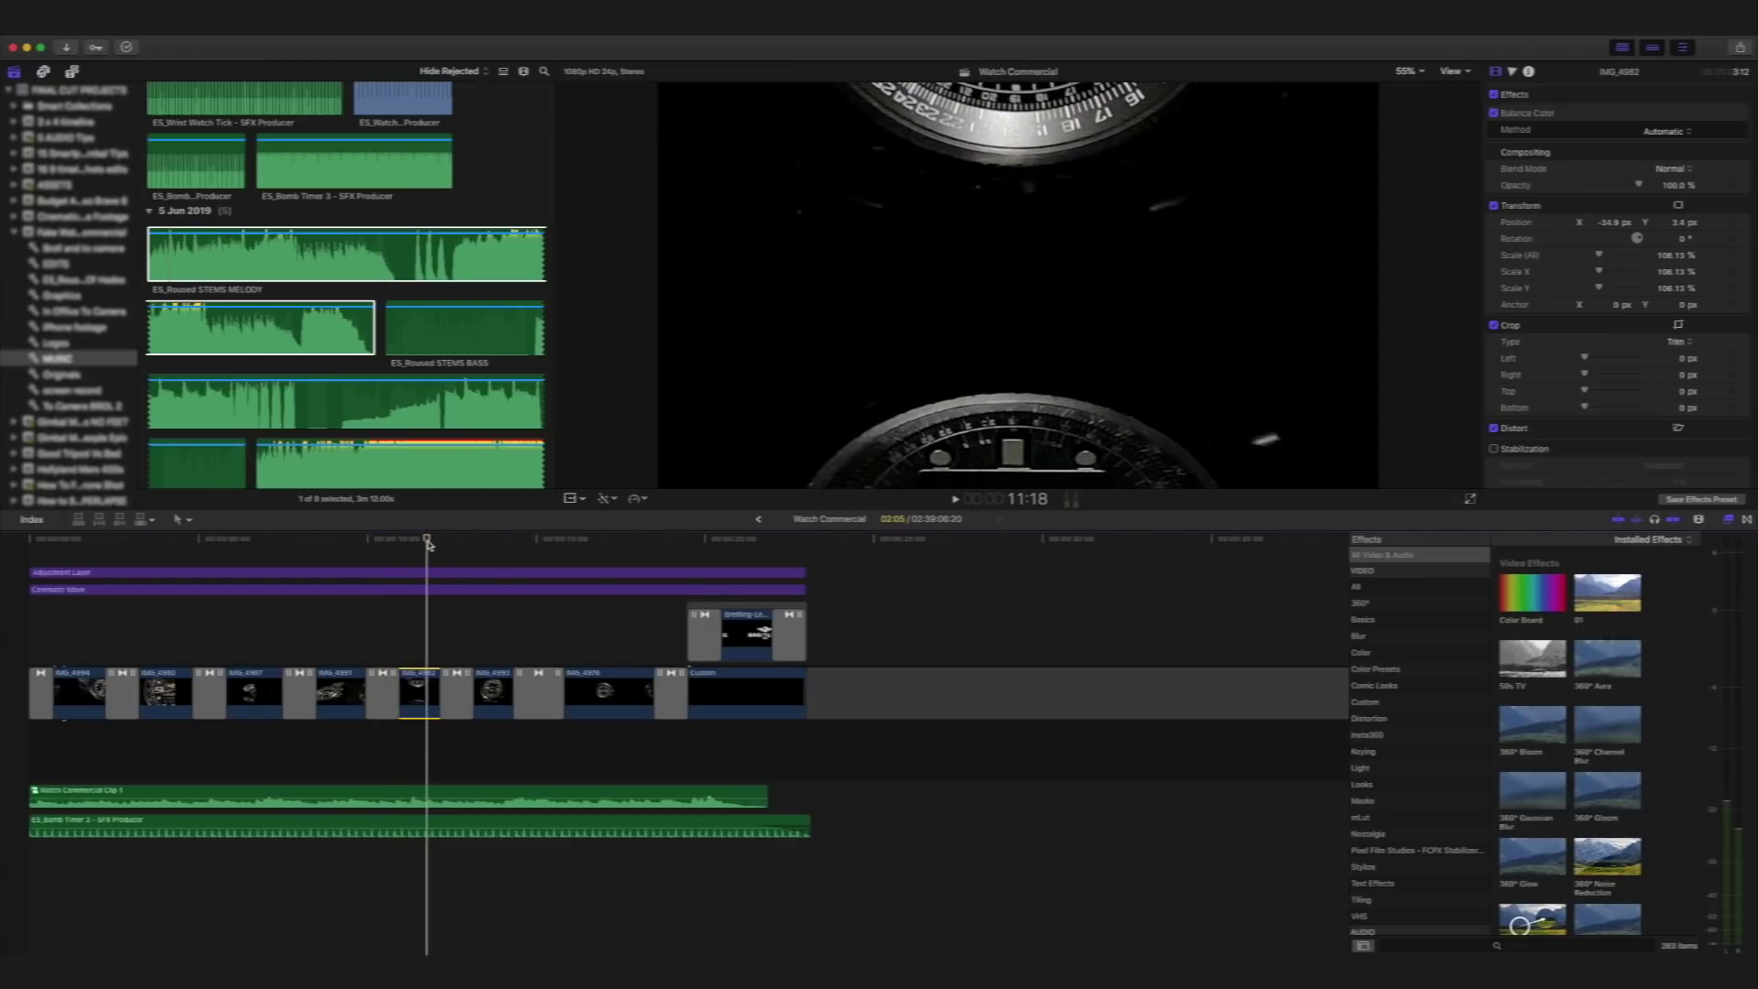
drag(428, 543, 408, 584)
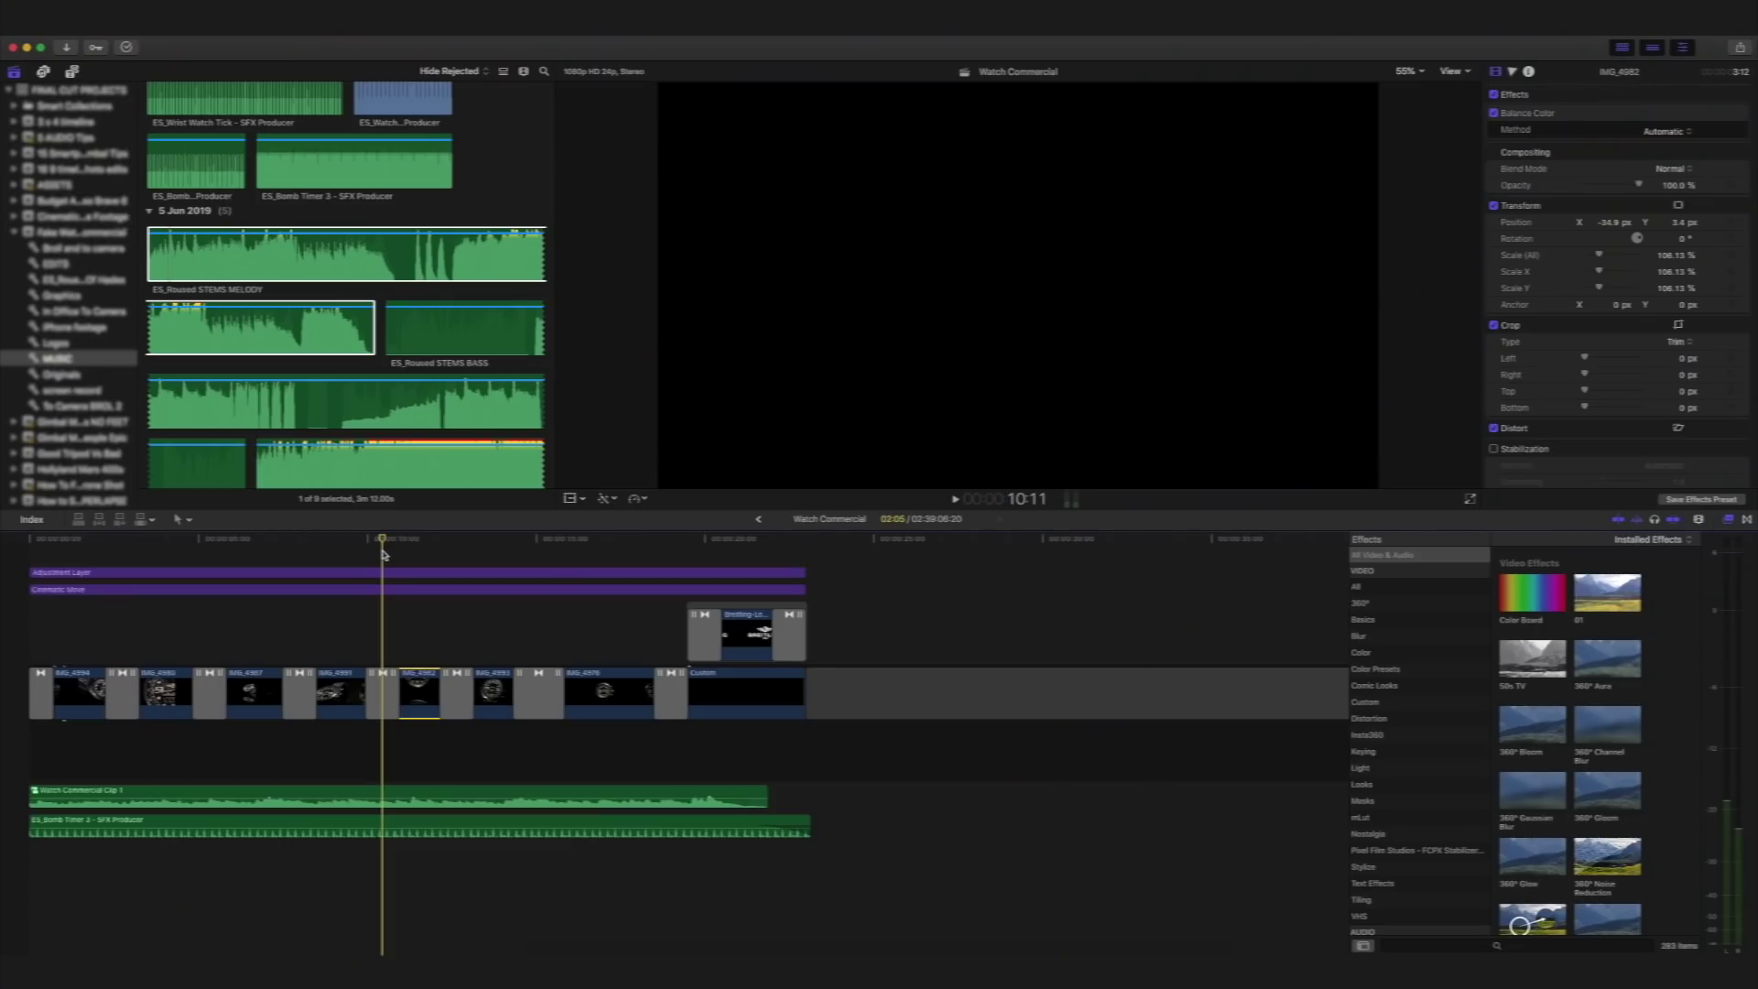
key(space)
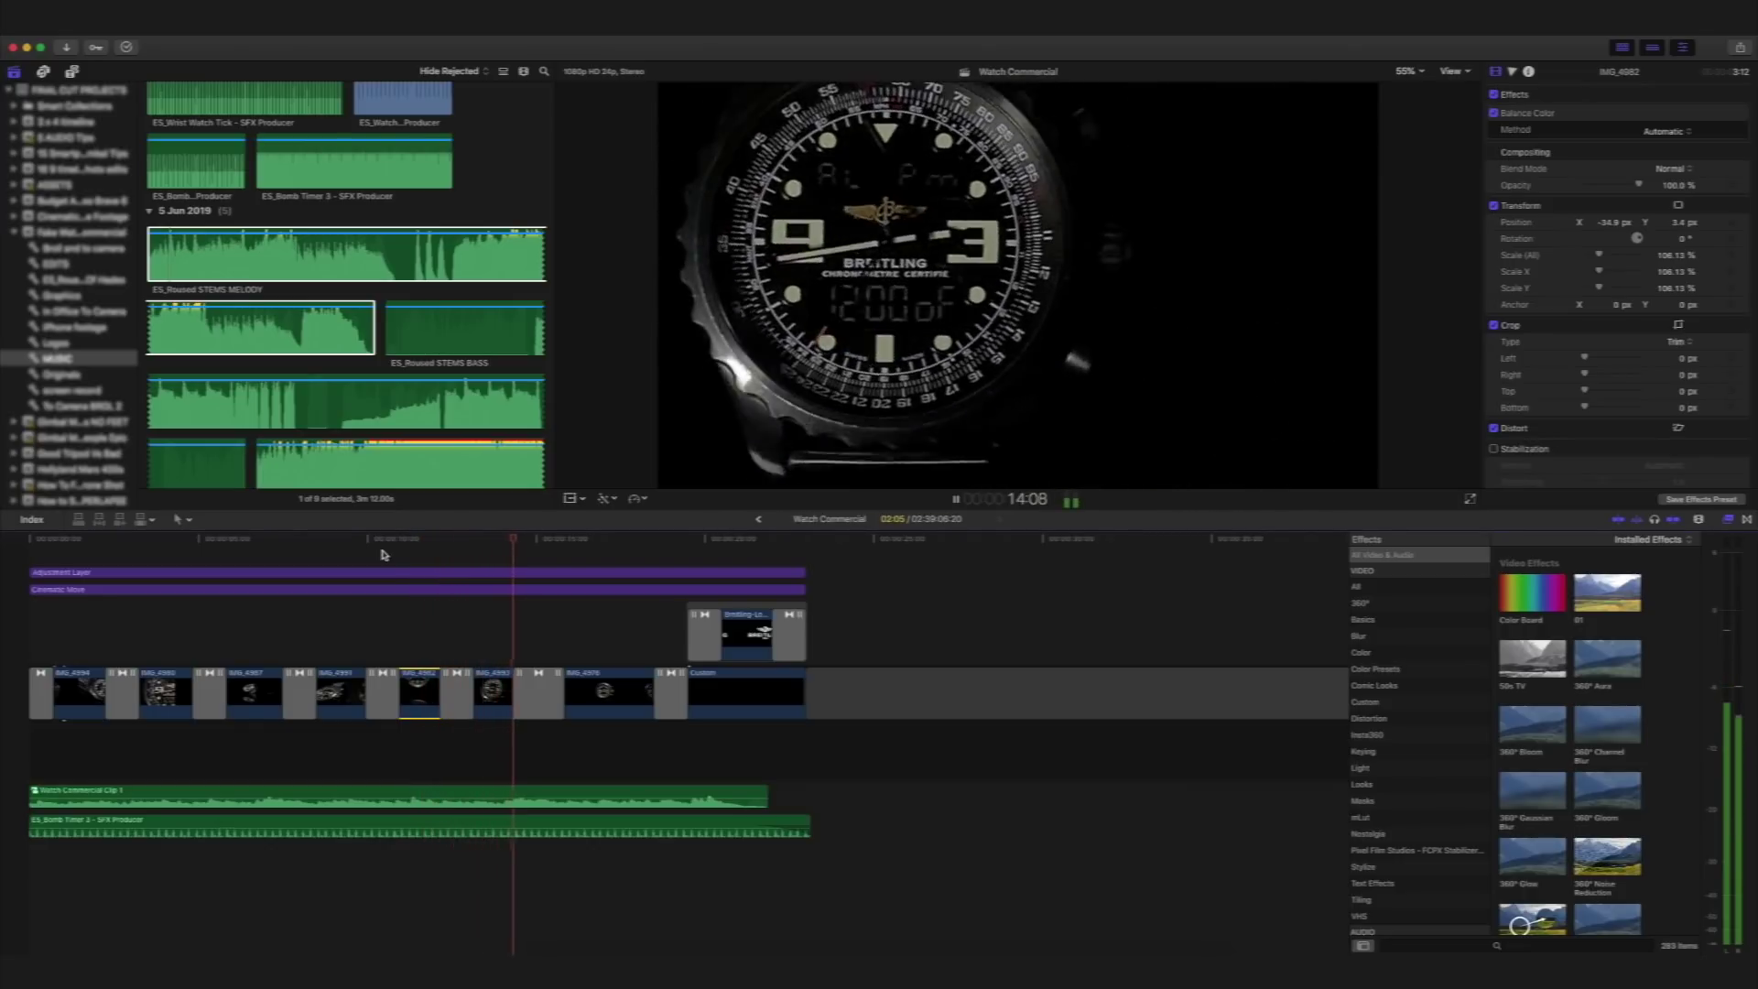
key(space)
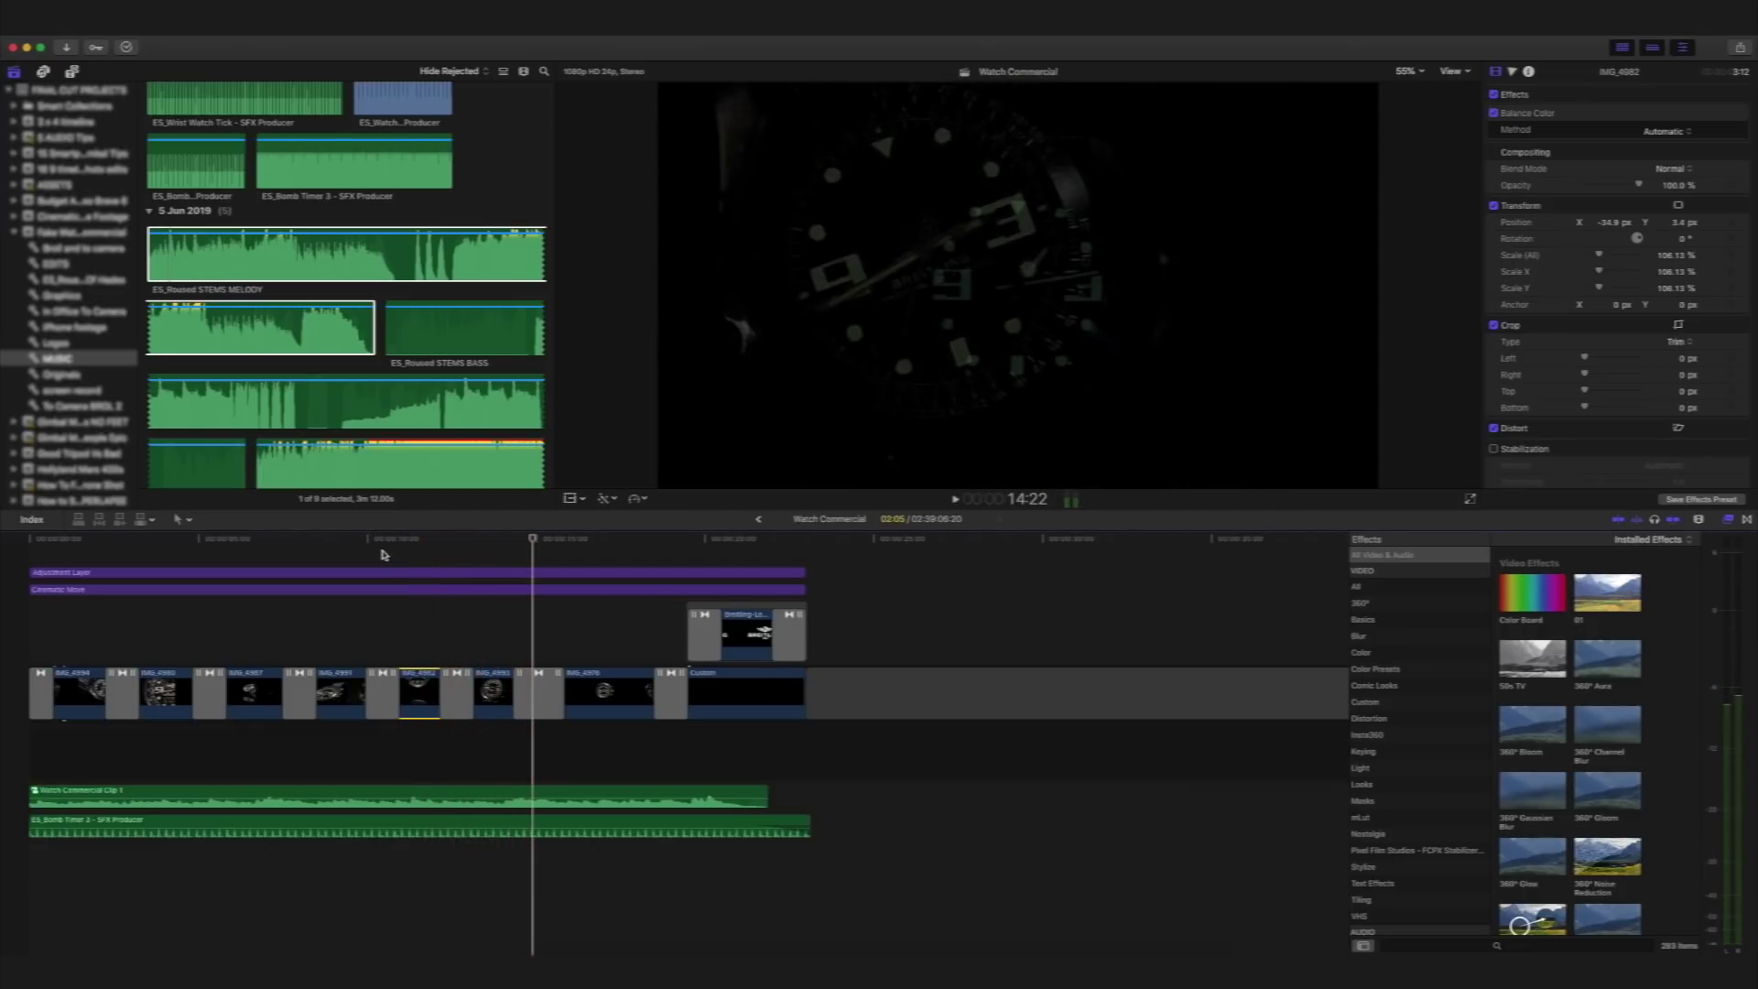
key(XF86AudioMute)
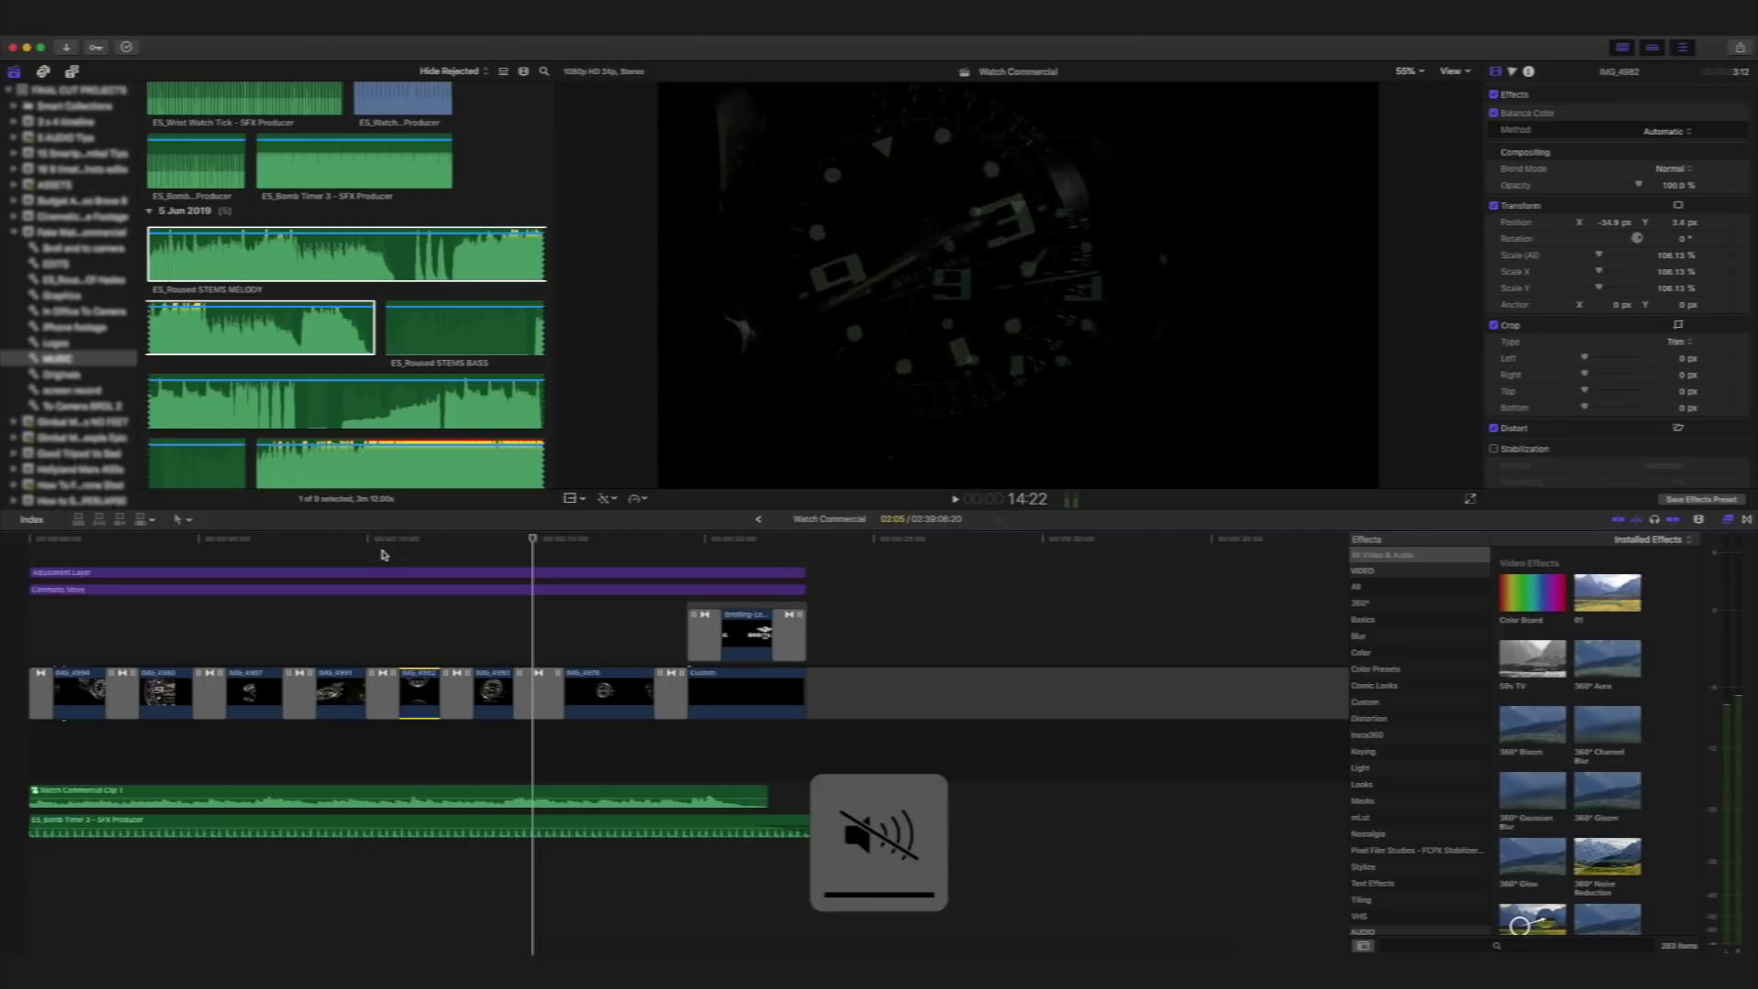
Inspect the cross dissolve after IMG_4982, scrub back before it, and select IMG_4982.
click(455, 691)
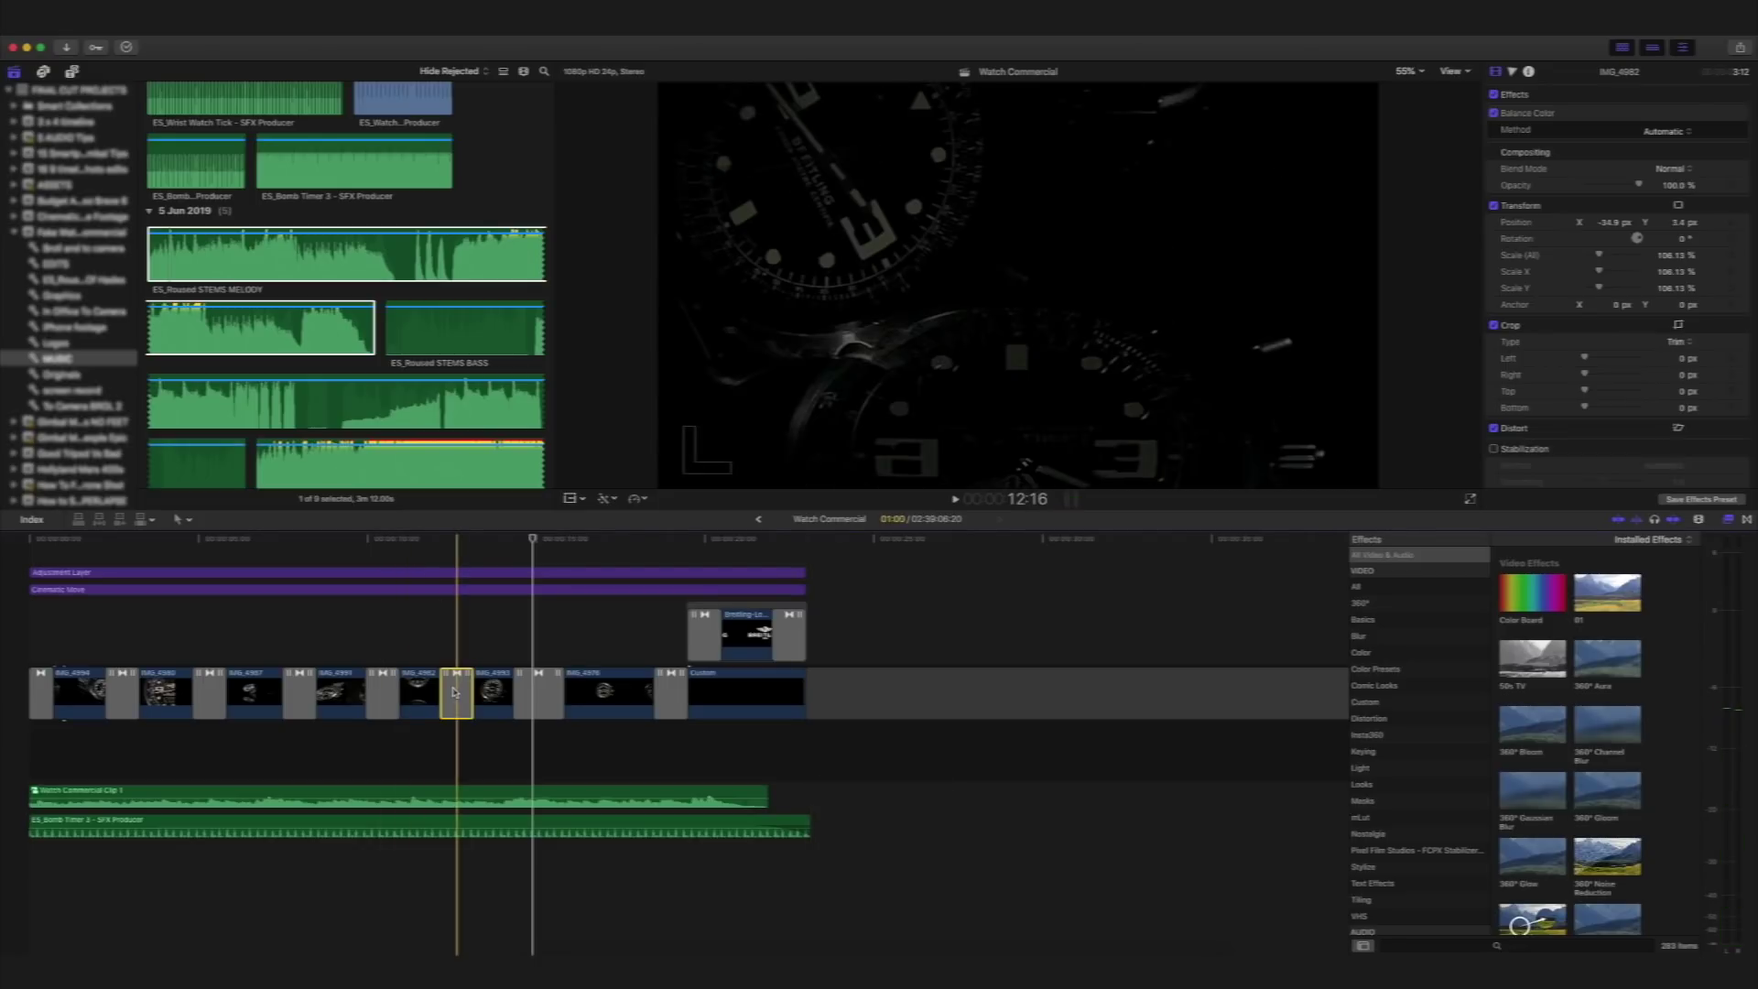
click(474, 547)
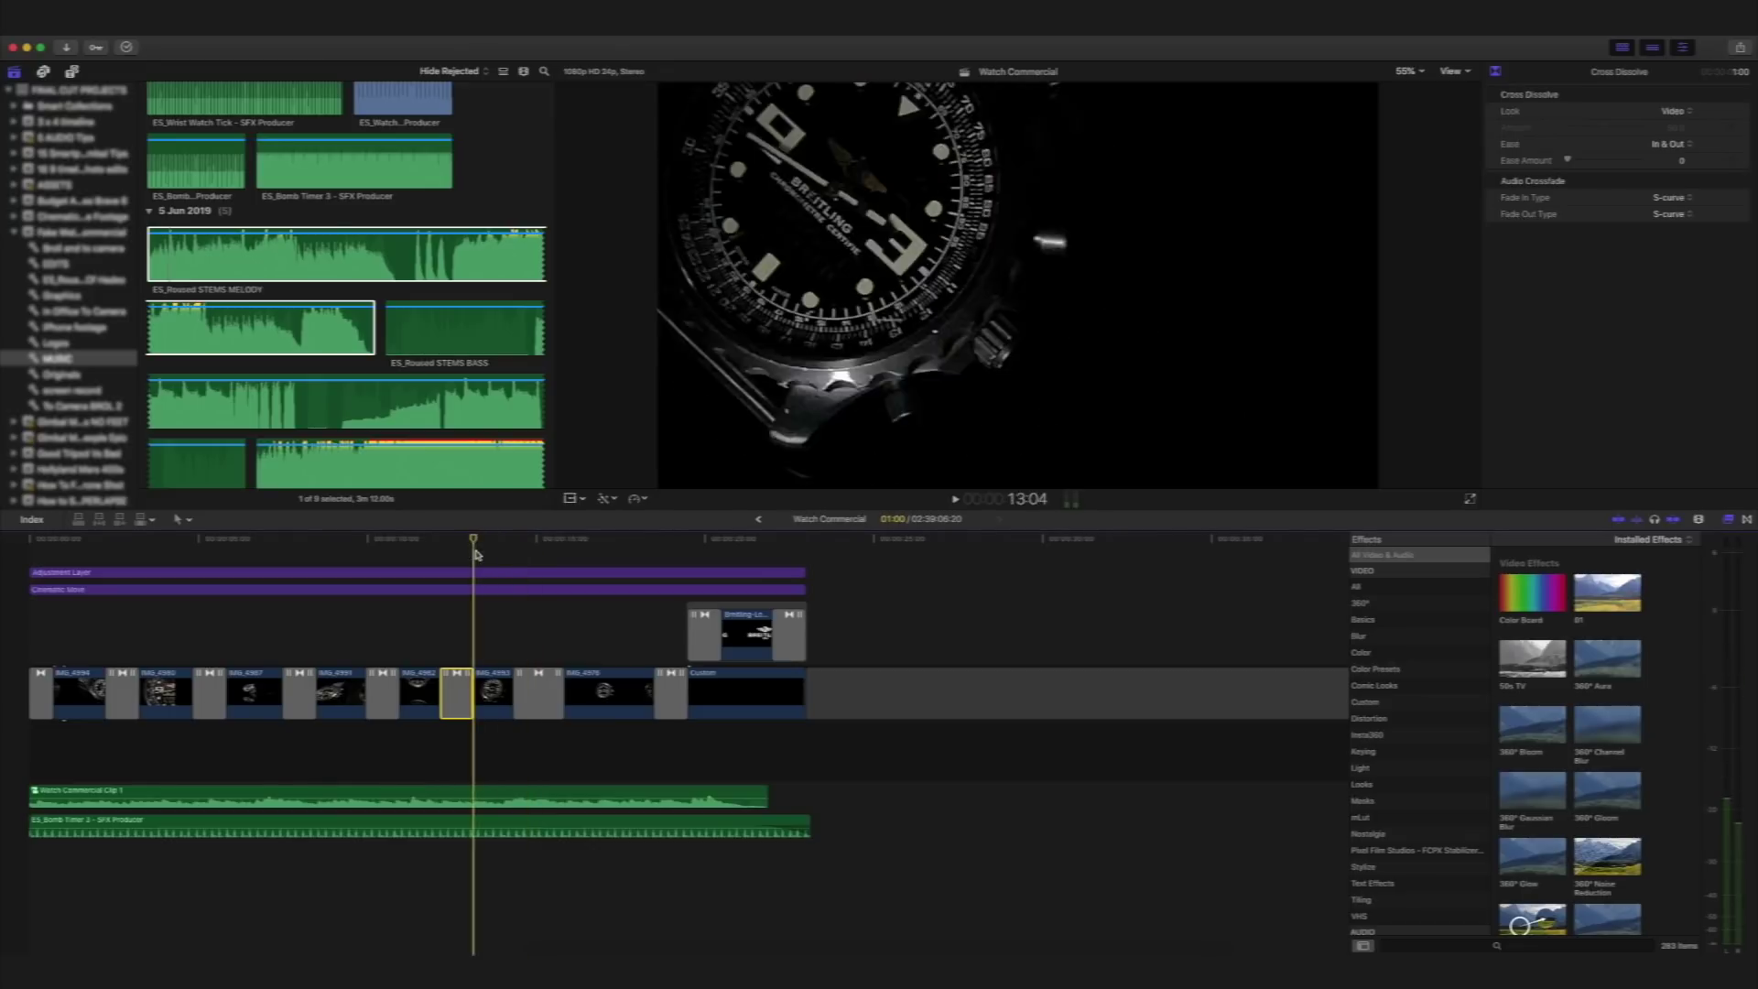
drag(474, 553, 443, 563)
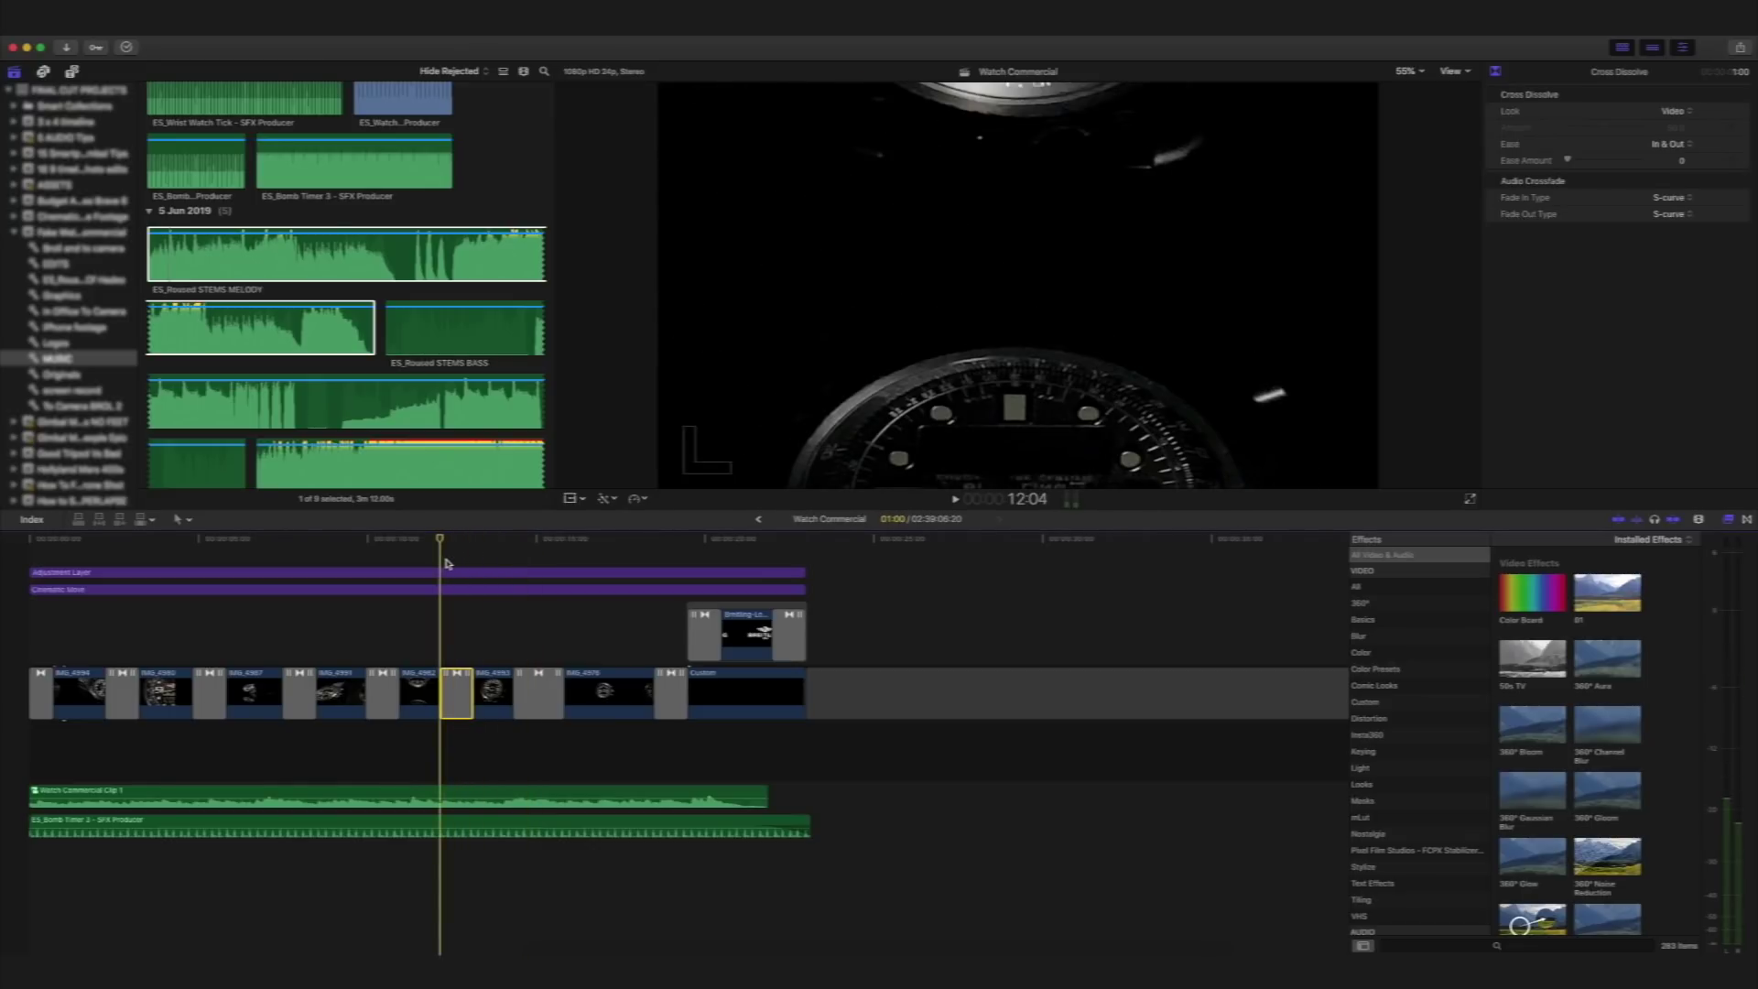
drag(443, 562, 431, 570)
click(431, 693)
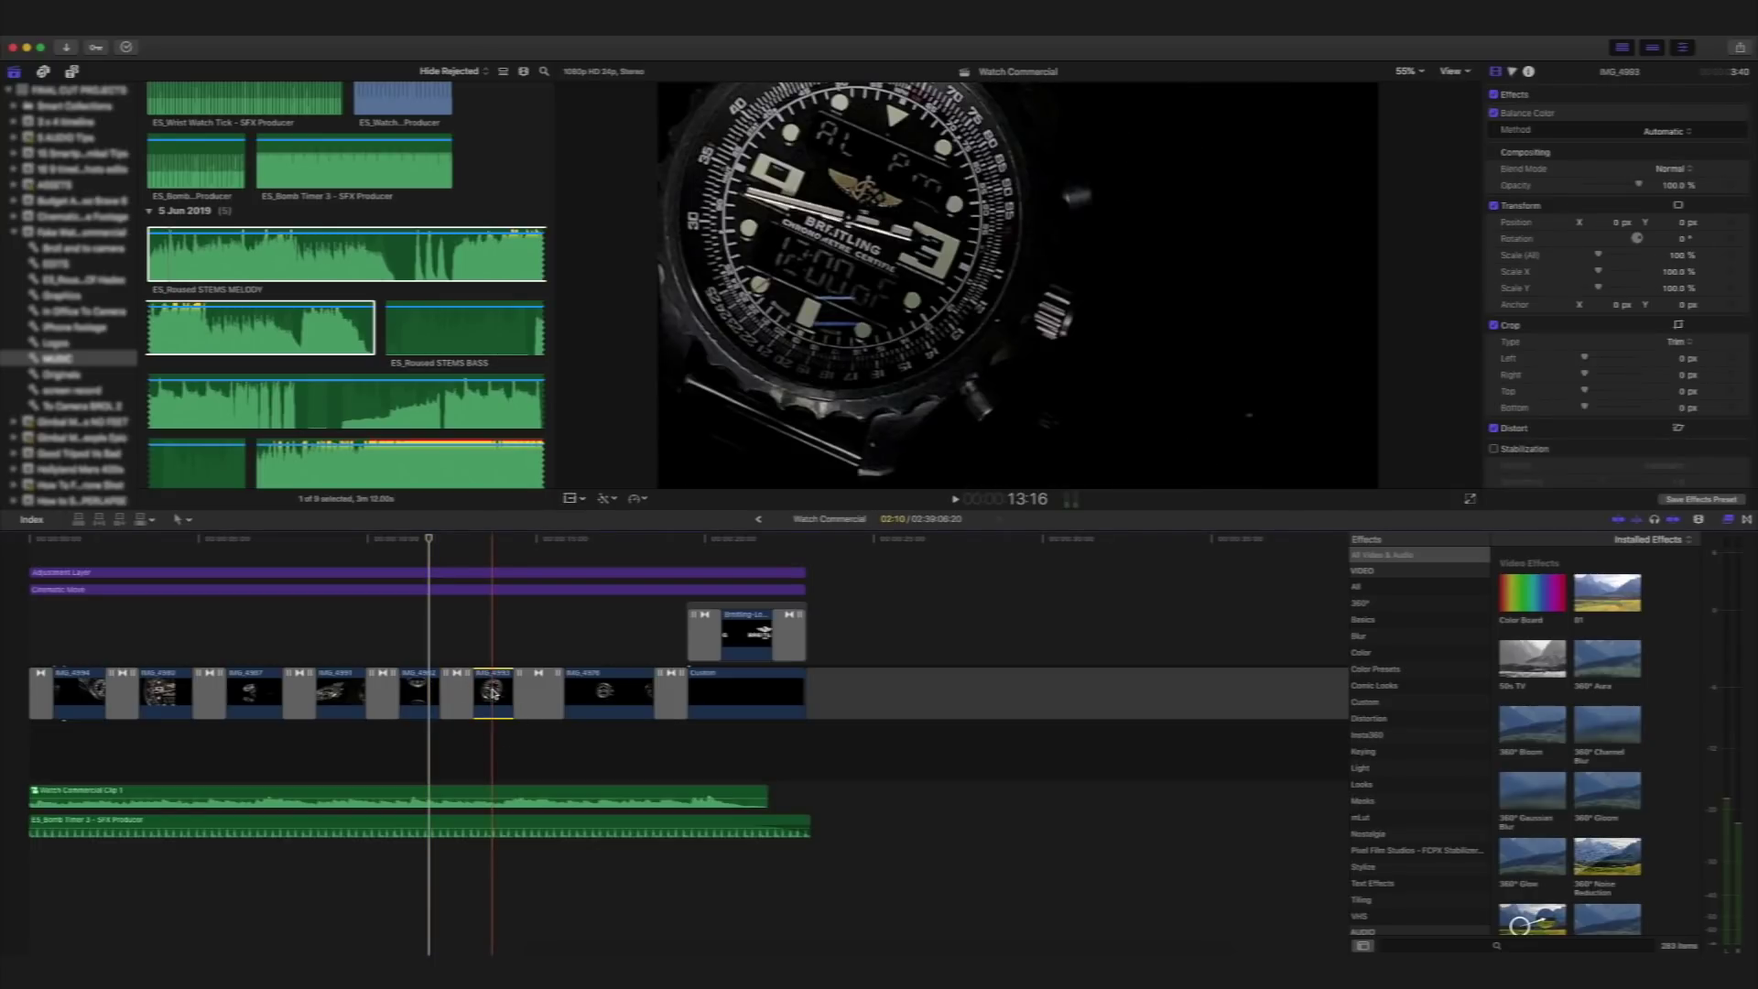
Select IMG_4976, scrub through its frames, and jump to the end of the timeline.
click(599, 693)
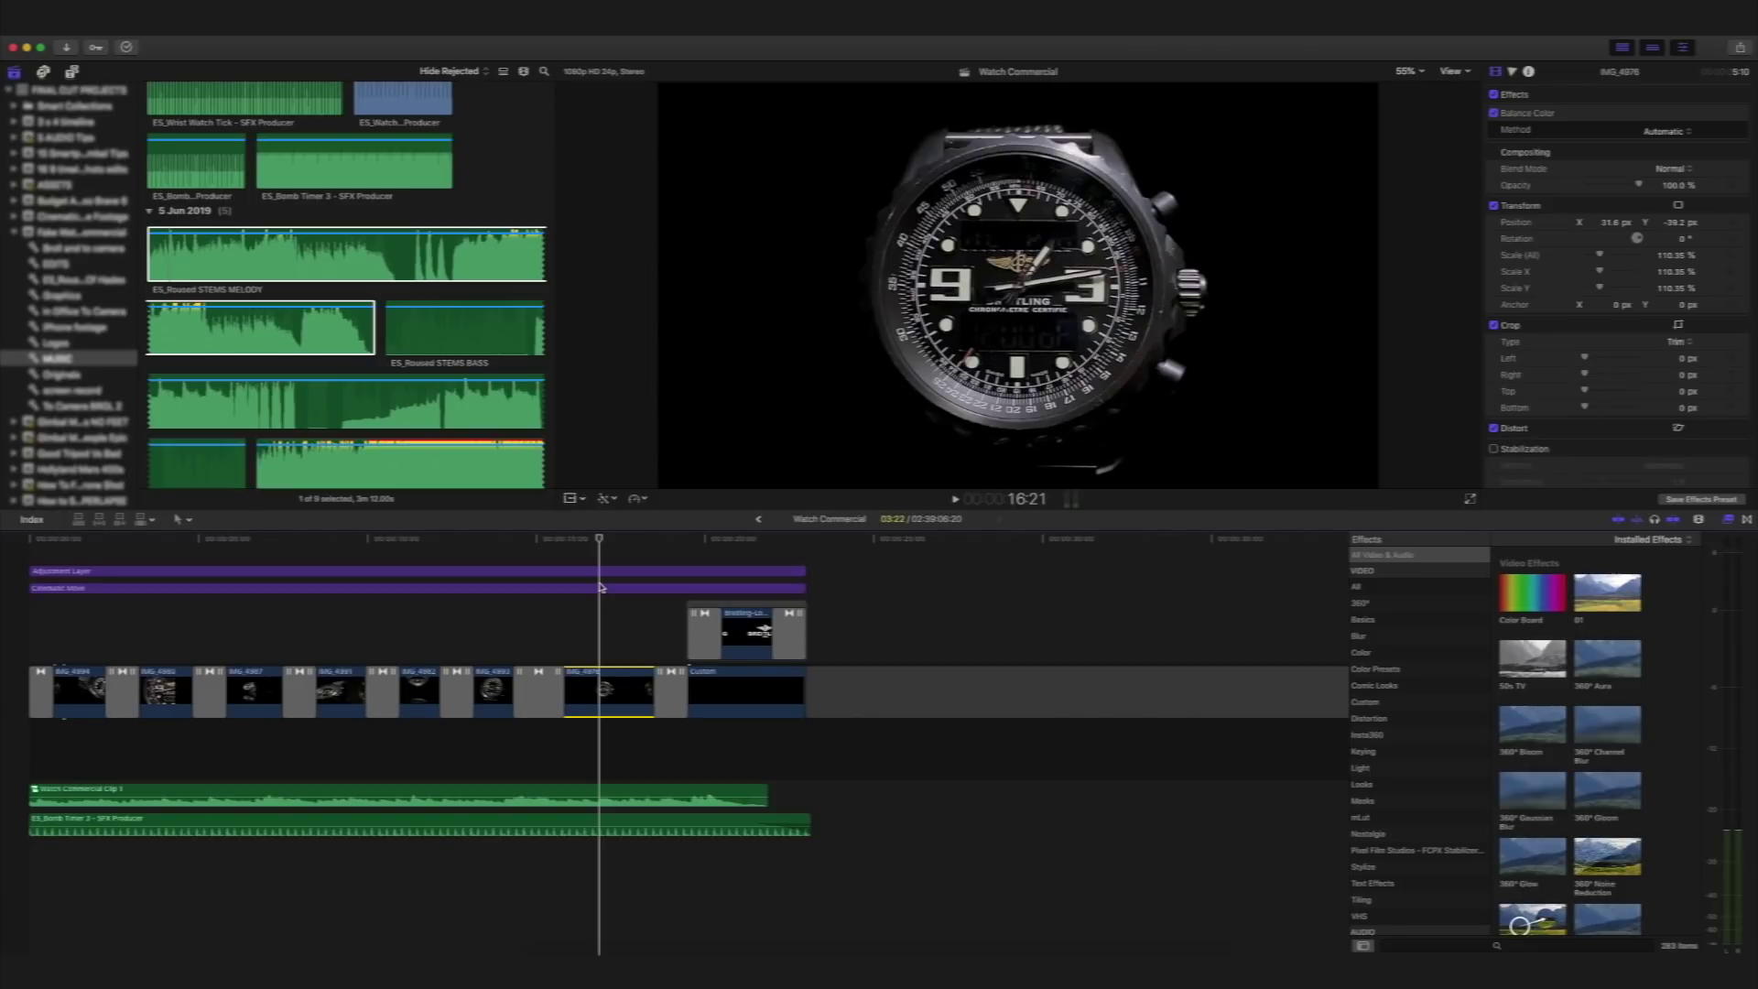
mouse_move(600, 542)
mouse_down()
mouse_move(628, 542)
mouse_move(612, 546)
mouse_up()
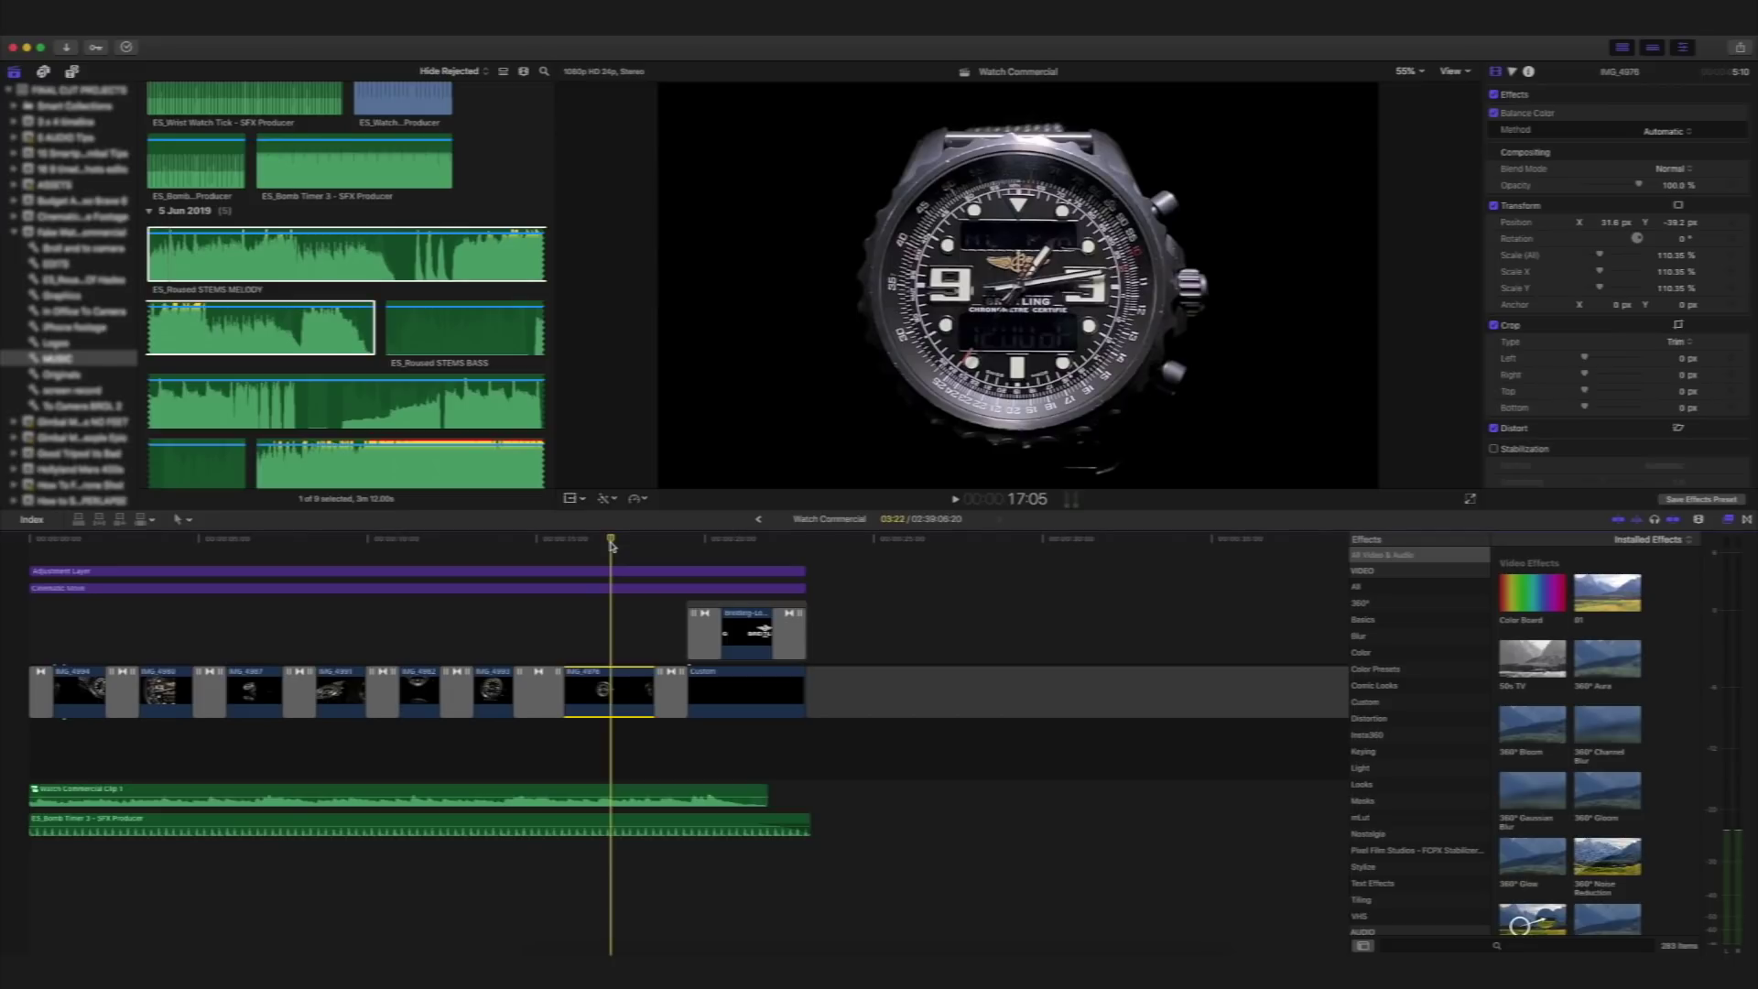
mouse_move(611, 546)
mouse_down()
mouse_move(577, 554)
mouse_move(613, 549)
mouse_up()
drag(613, 547, 722, 565)
key(XF86AudioMute)
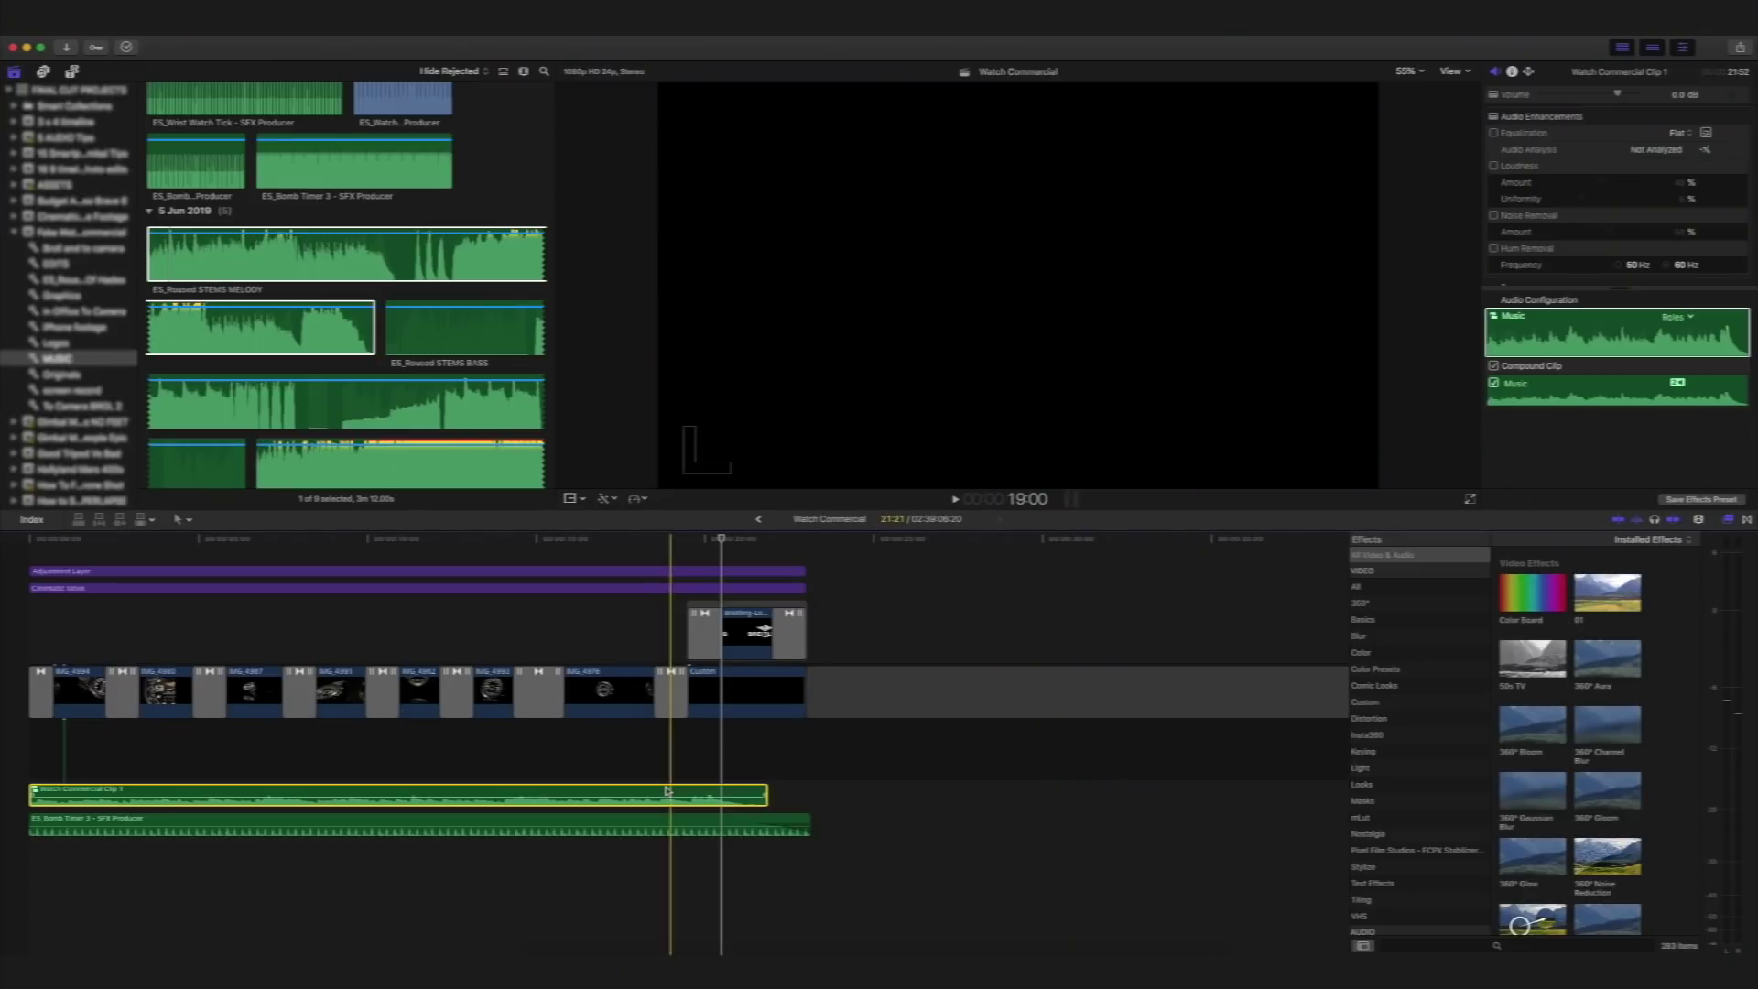
Open the Watch Commercial Clip 1 compound clip, zoom in, and select its music clips.
double_click(668, 791)
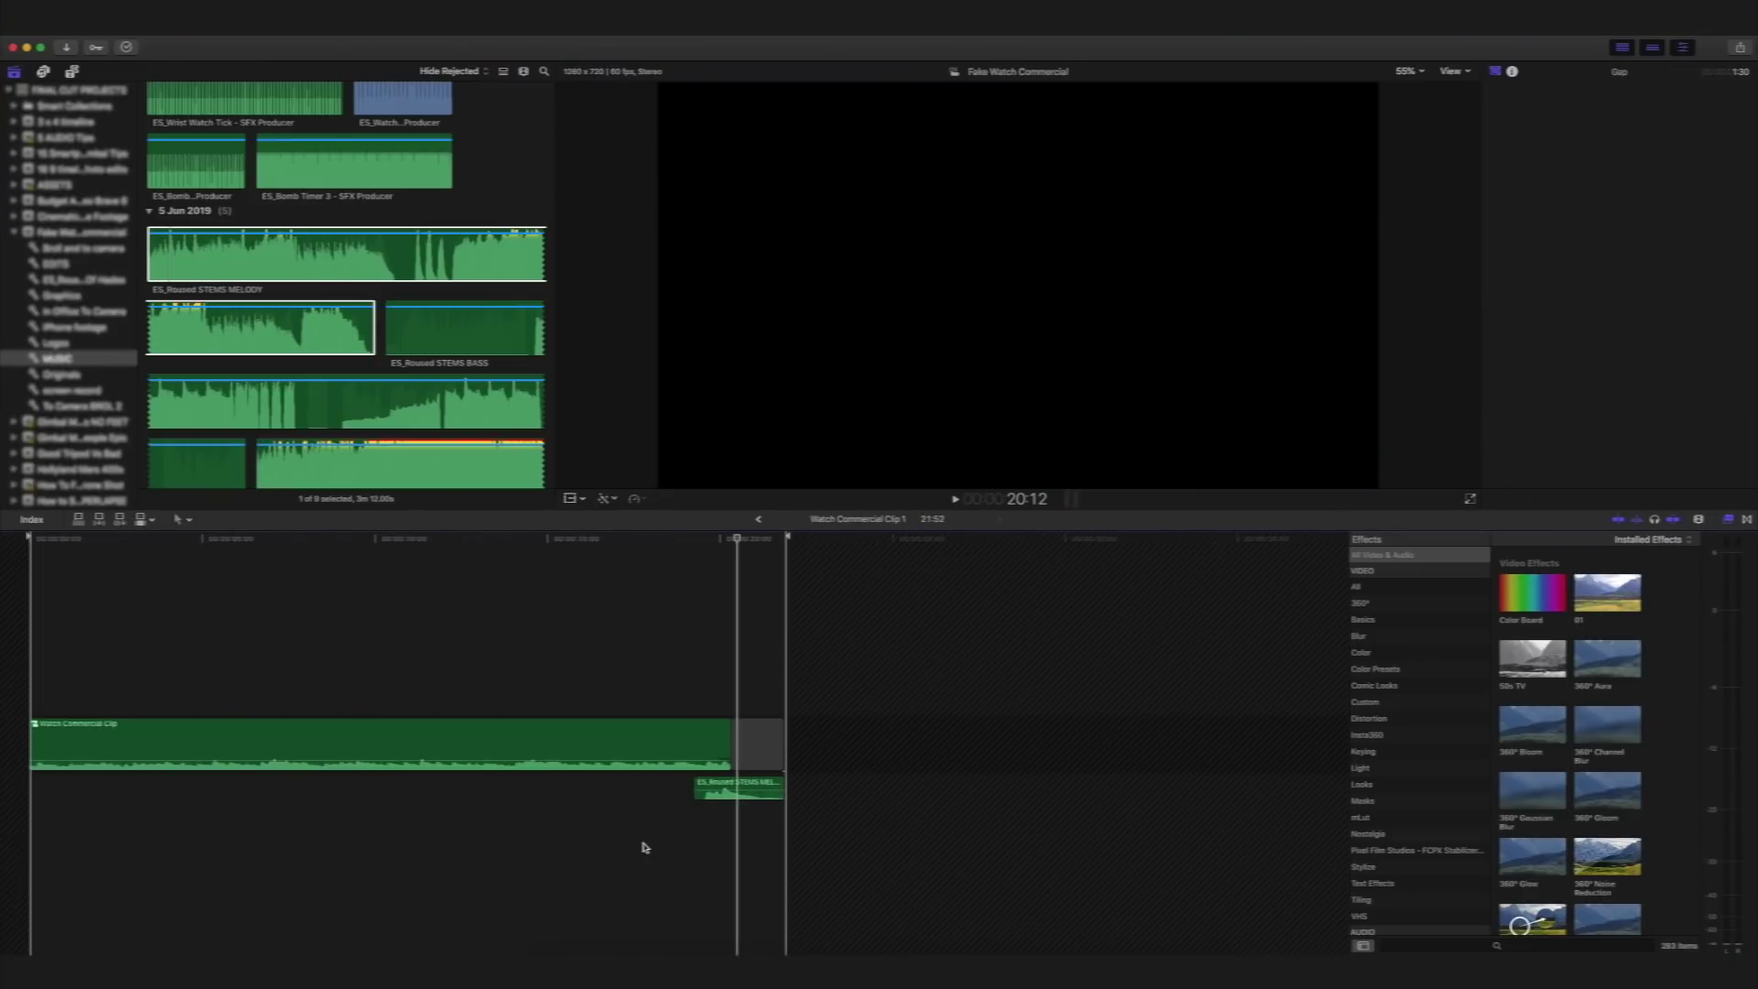
key(super+equal)
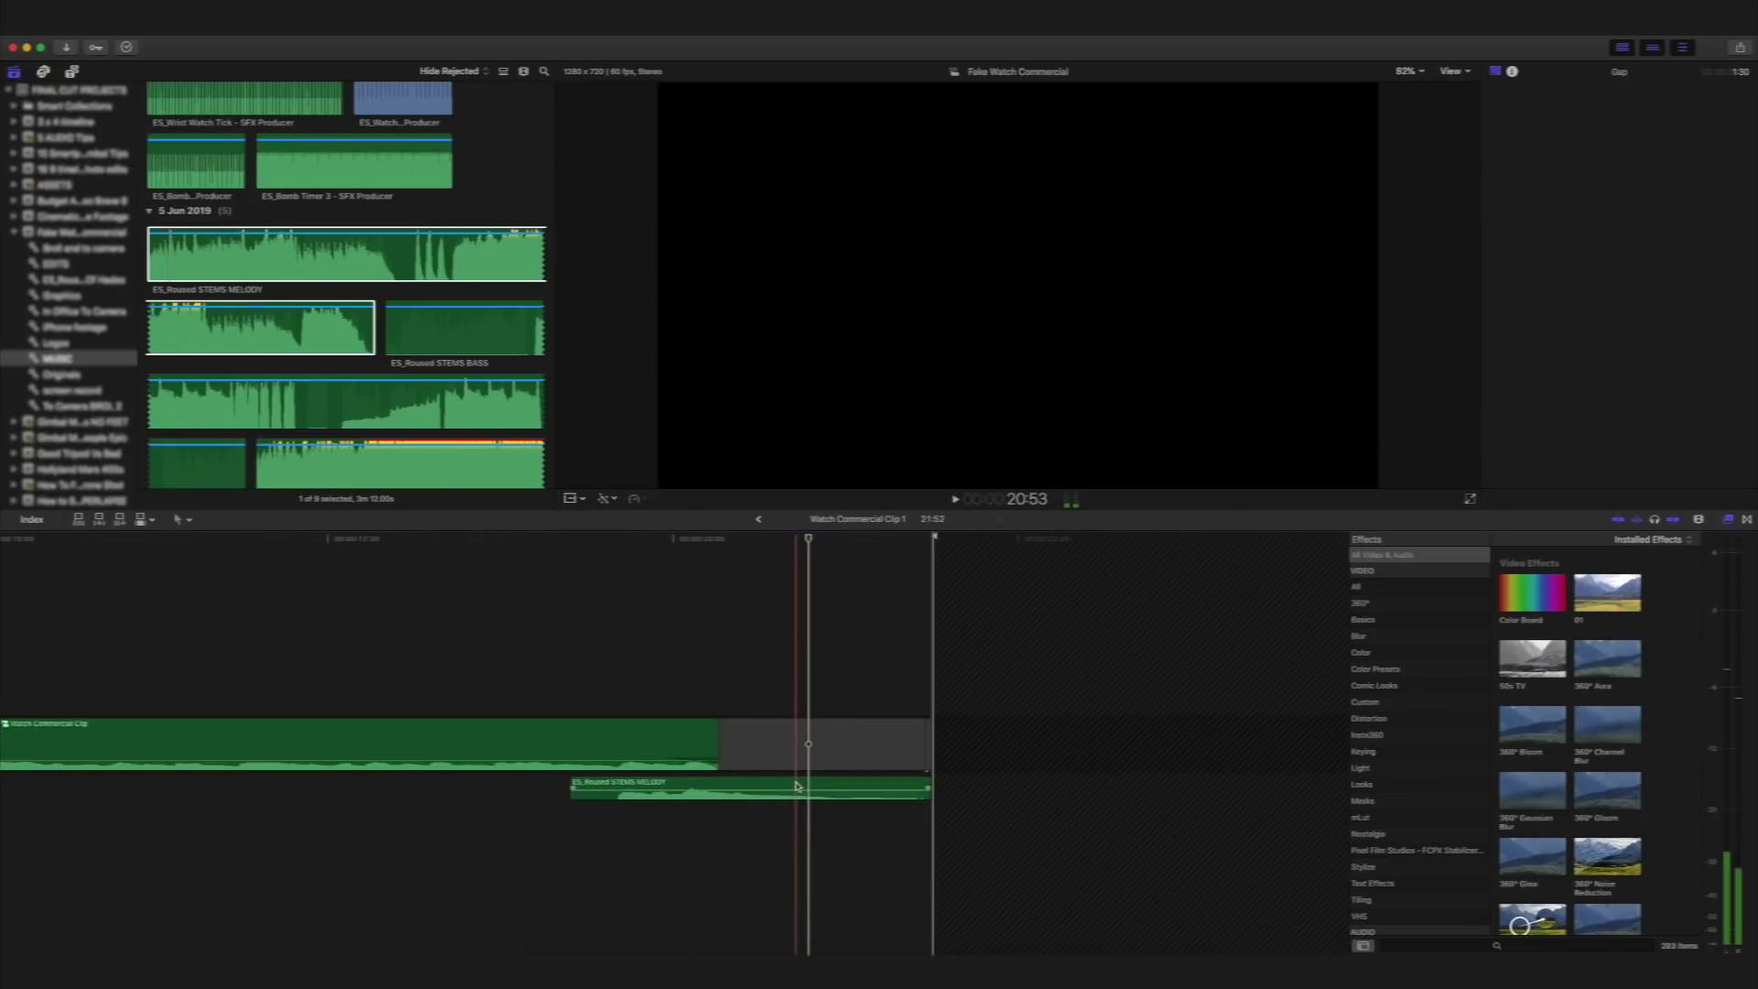
click(796, 785)
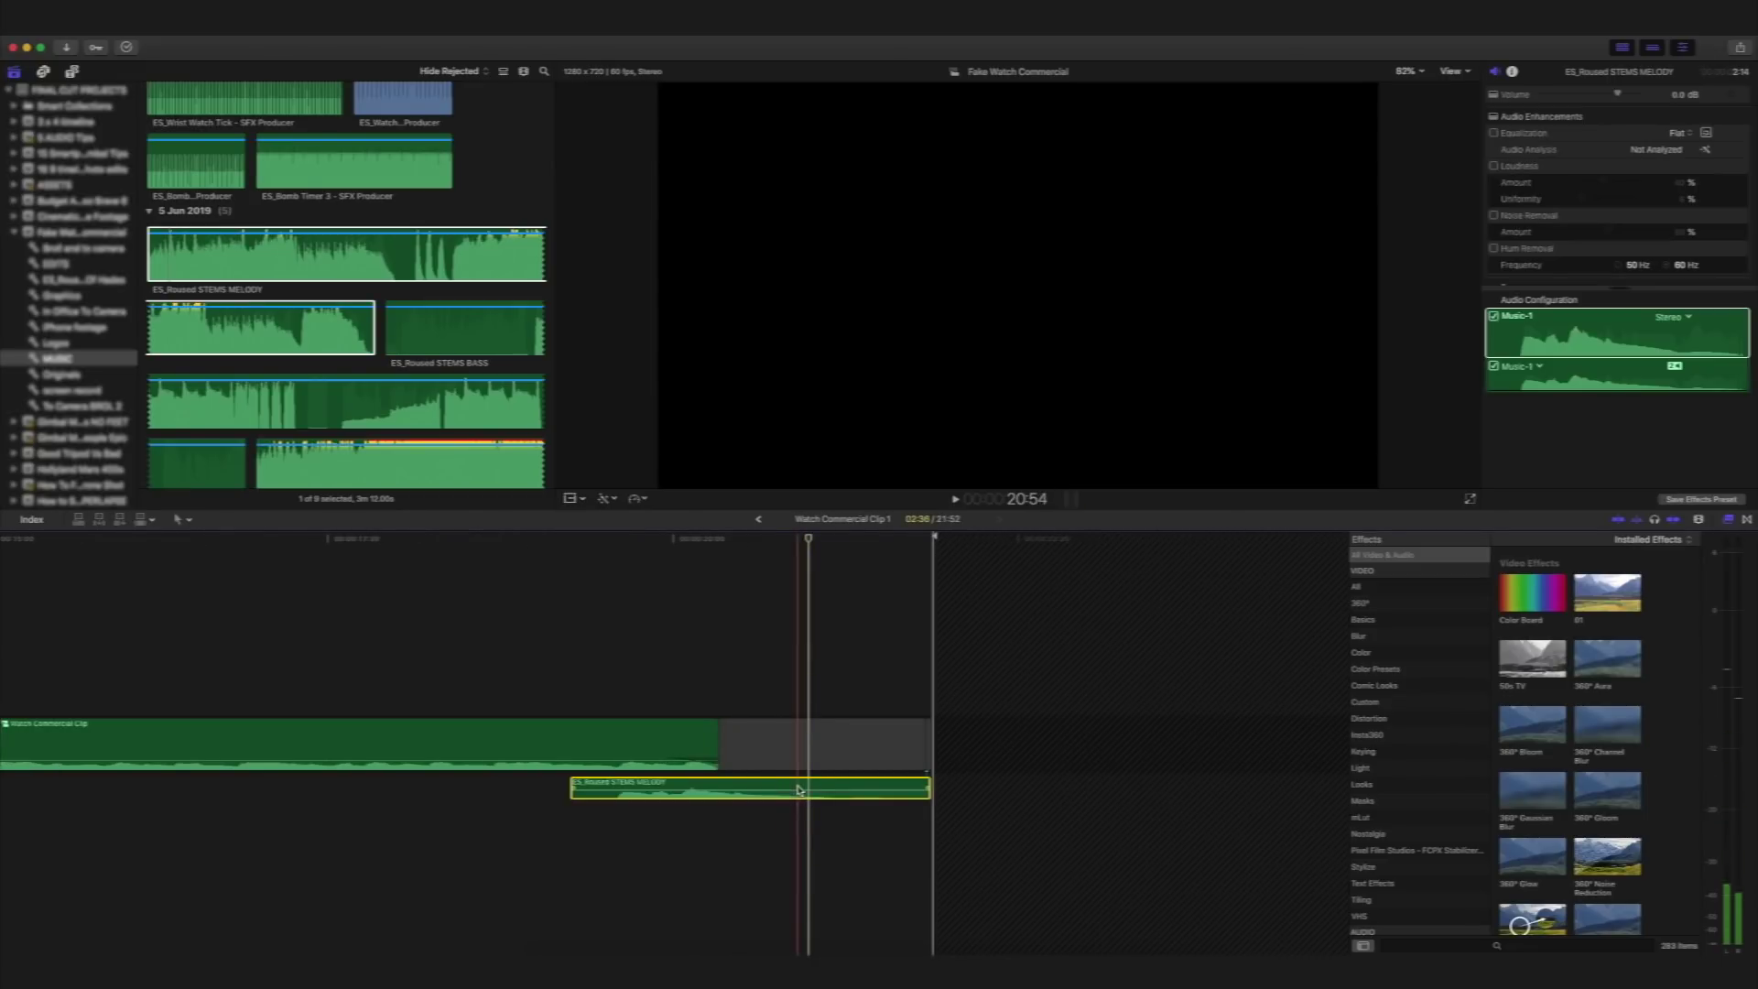
click(754, 743)
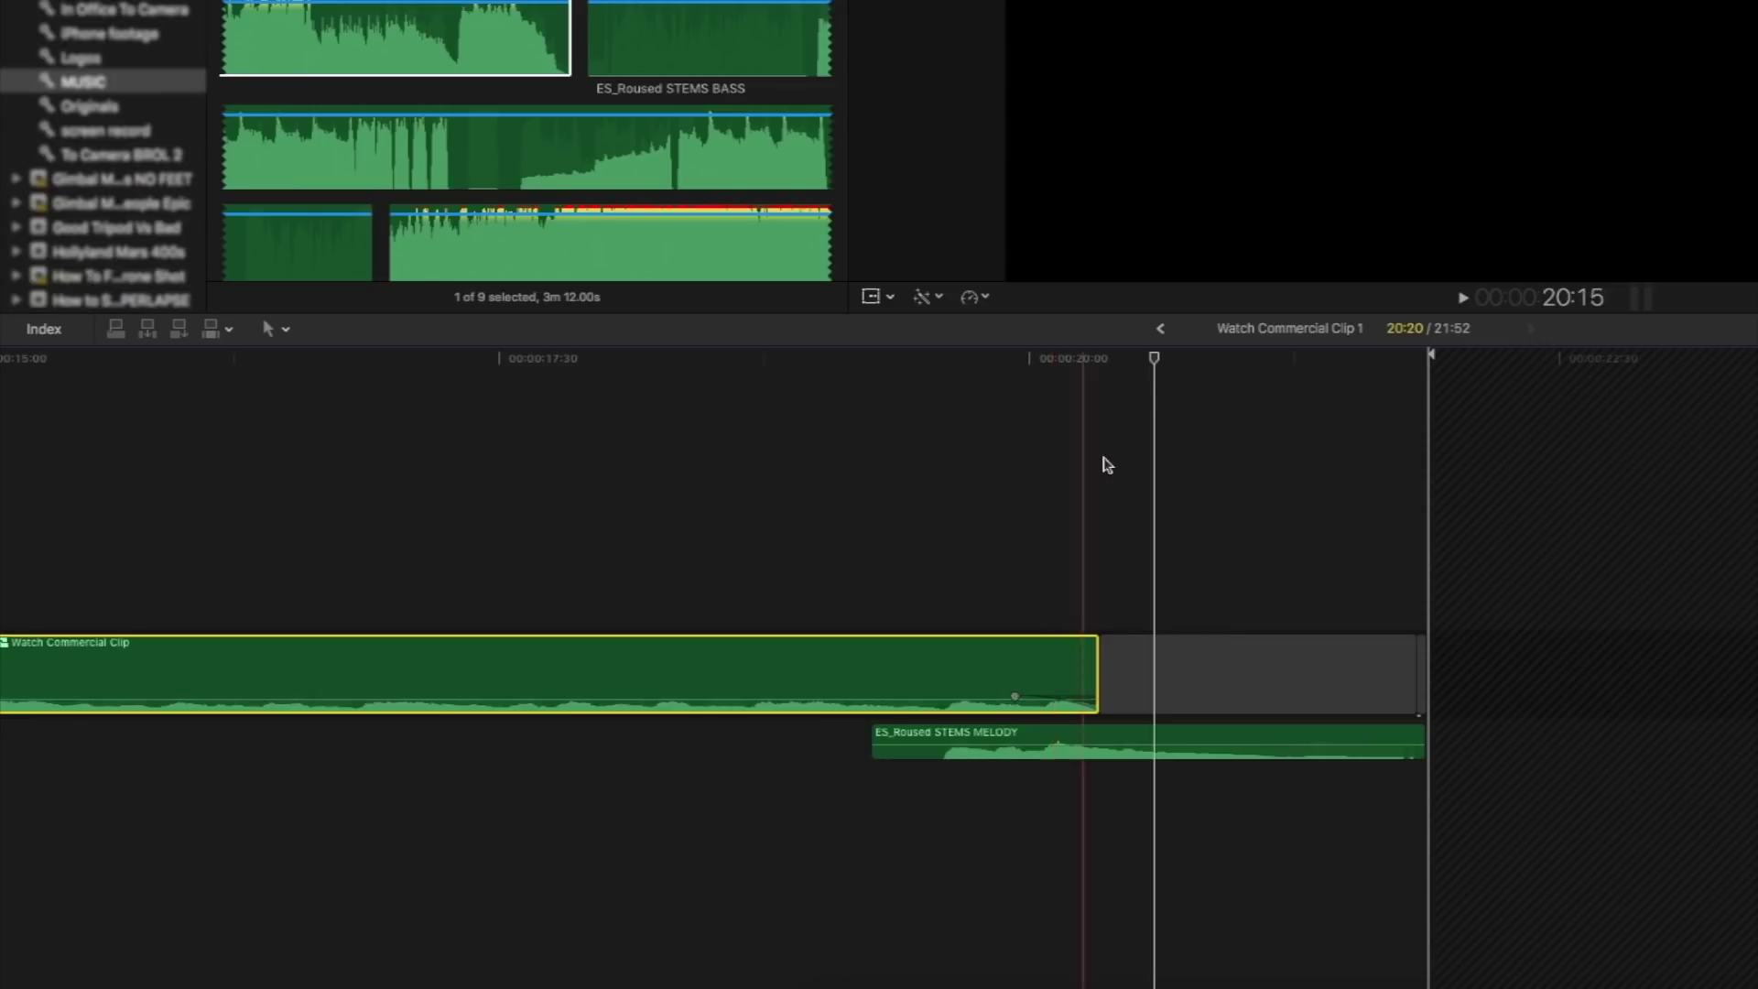
Scrub the music overlap to about 20 seconds and reselect the ES_Roused STEMS MELODY clip.
drag(1153, 359, 933, 452)
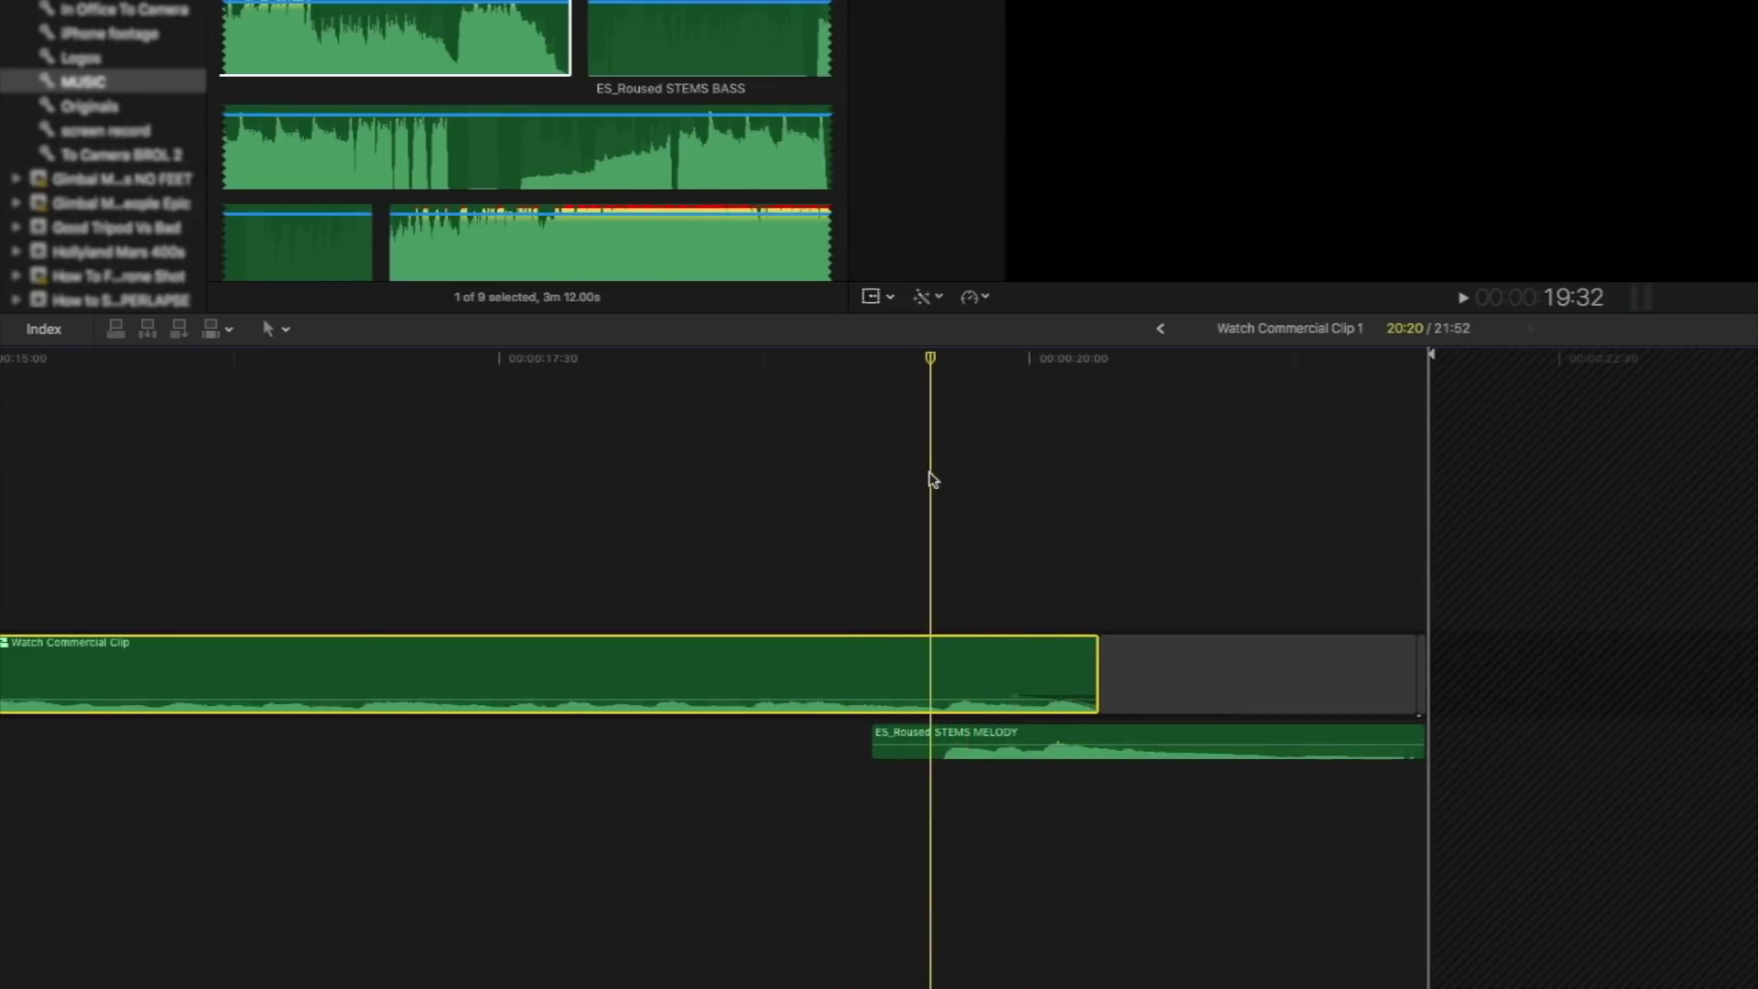
drag(931, 380, 941, 382)
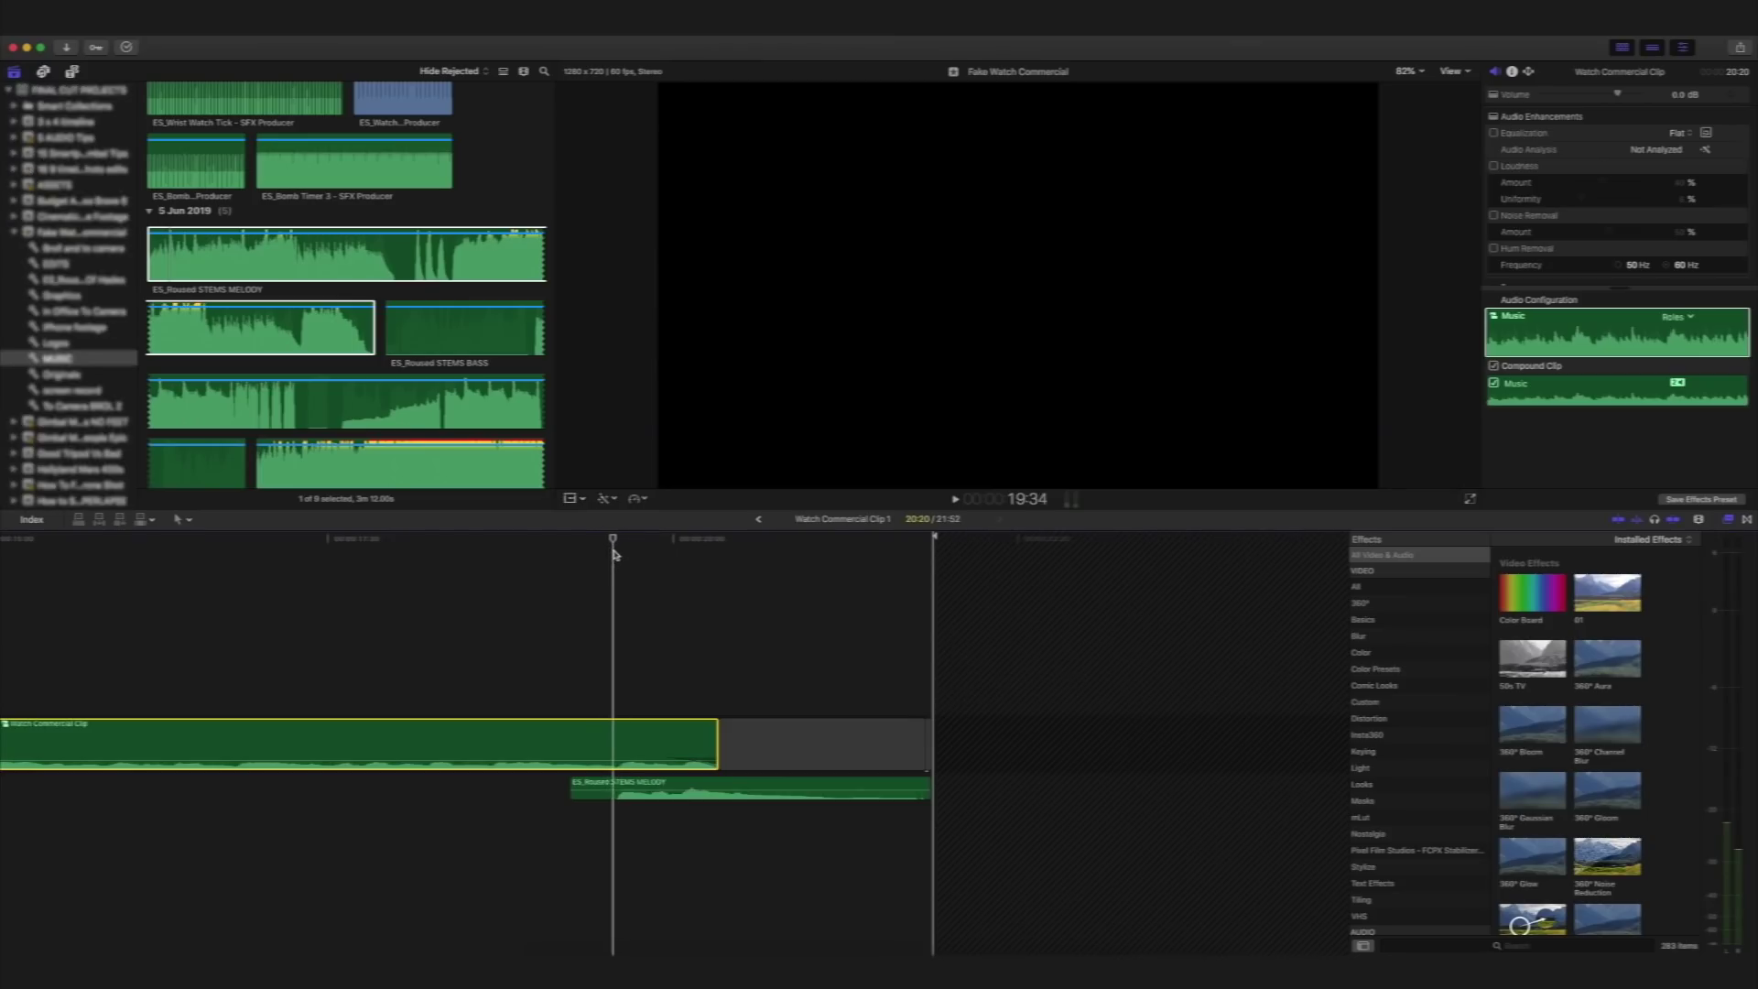
drag(615, 554, 720, 613)
click(696, 789)
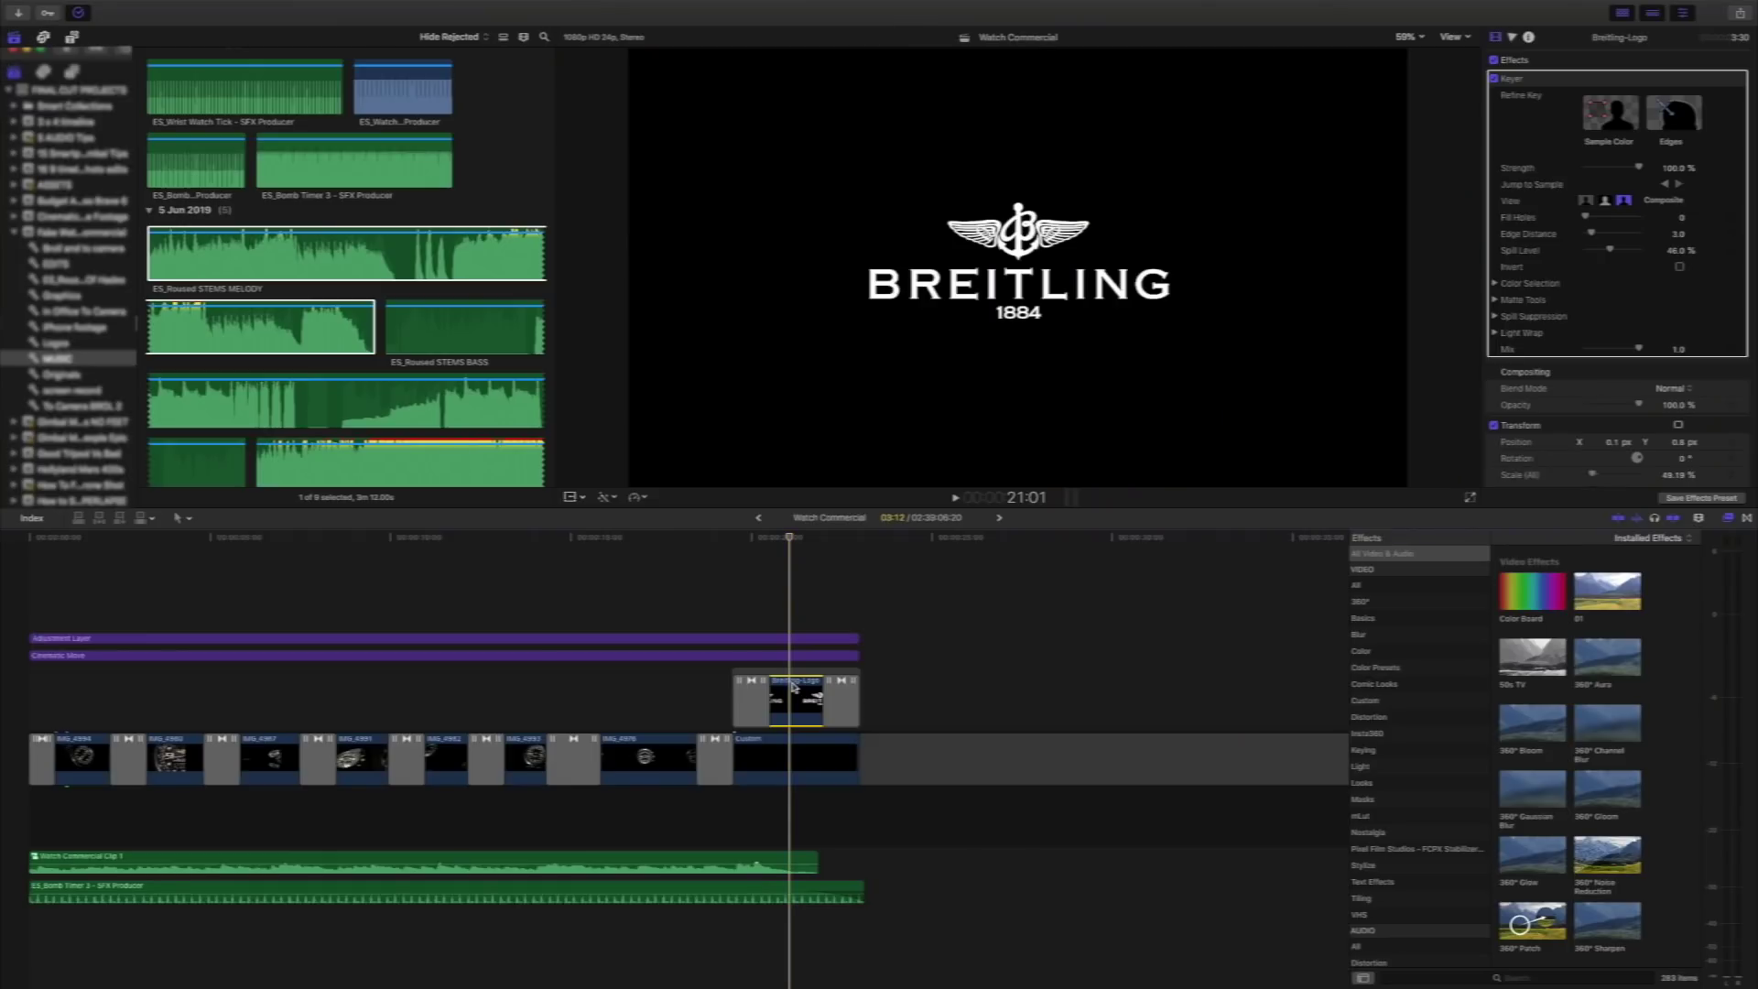
Select the Custom clip, then all timeline clips, and move the playhead from 17 to 15 seconds.
click(799, 753)
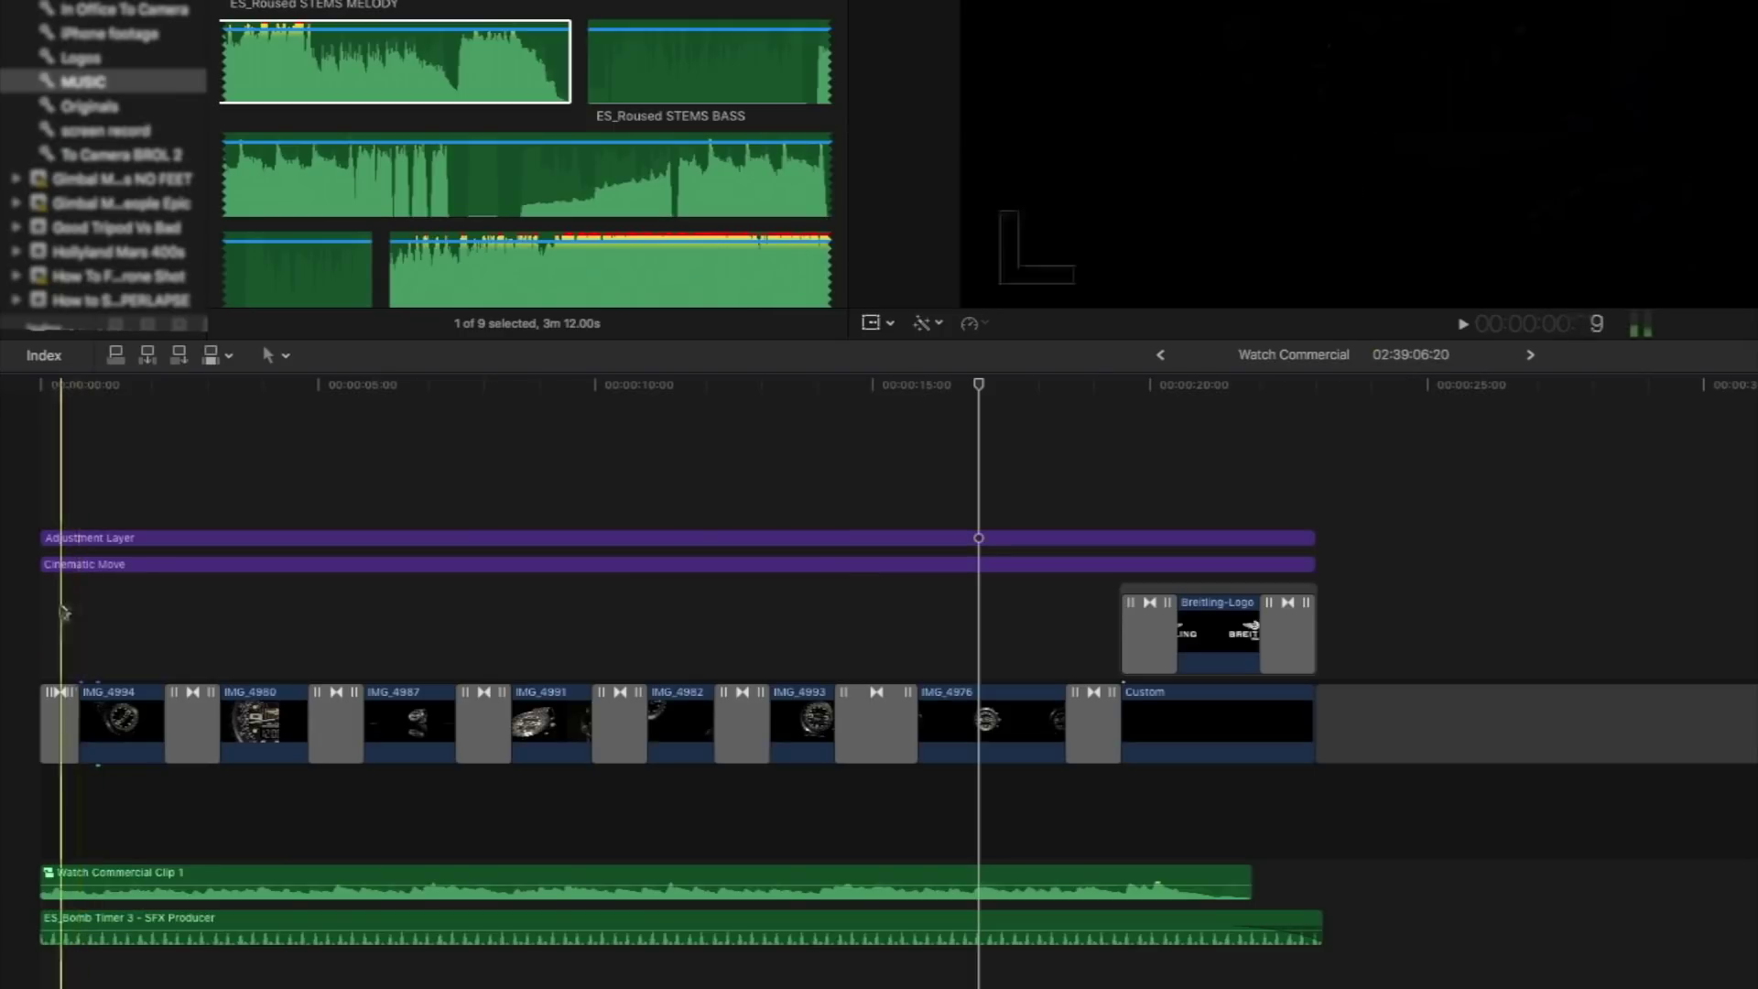
drag(40, 679, 802, 853)
drag(1225, 870, 1258, 943)
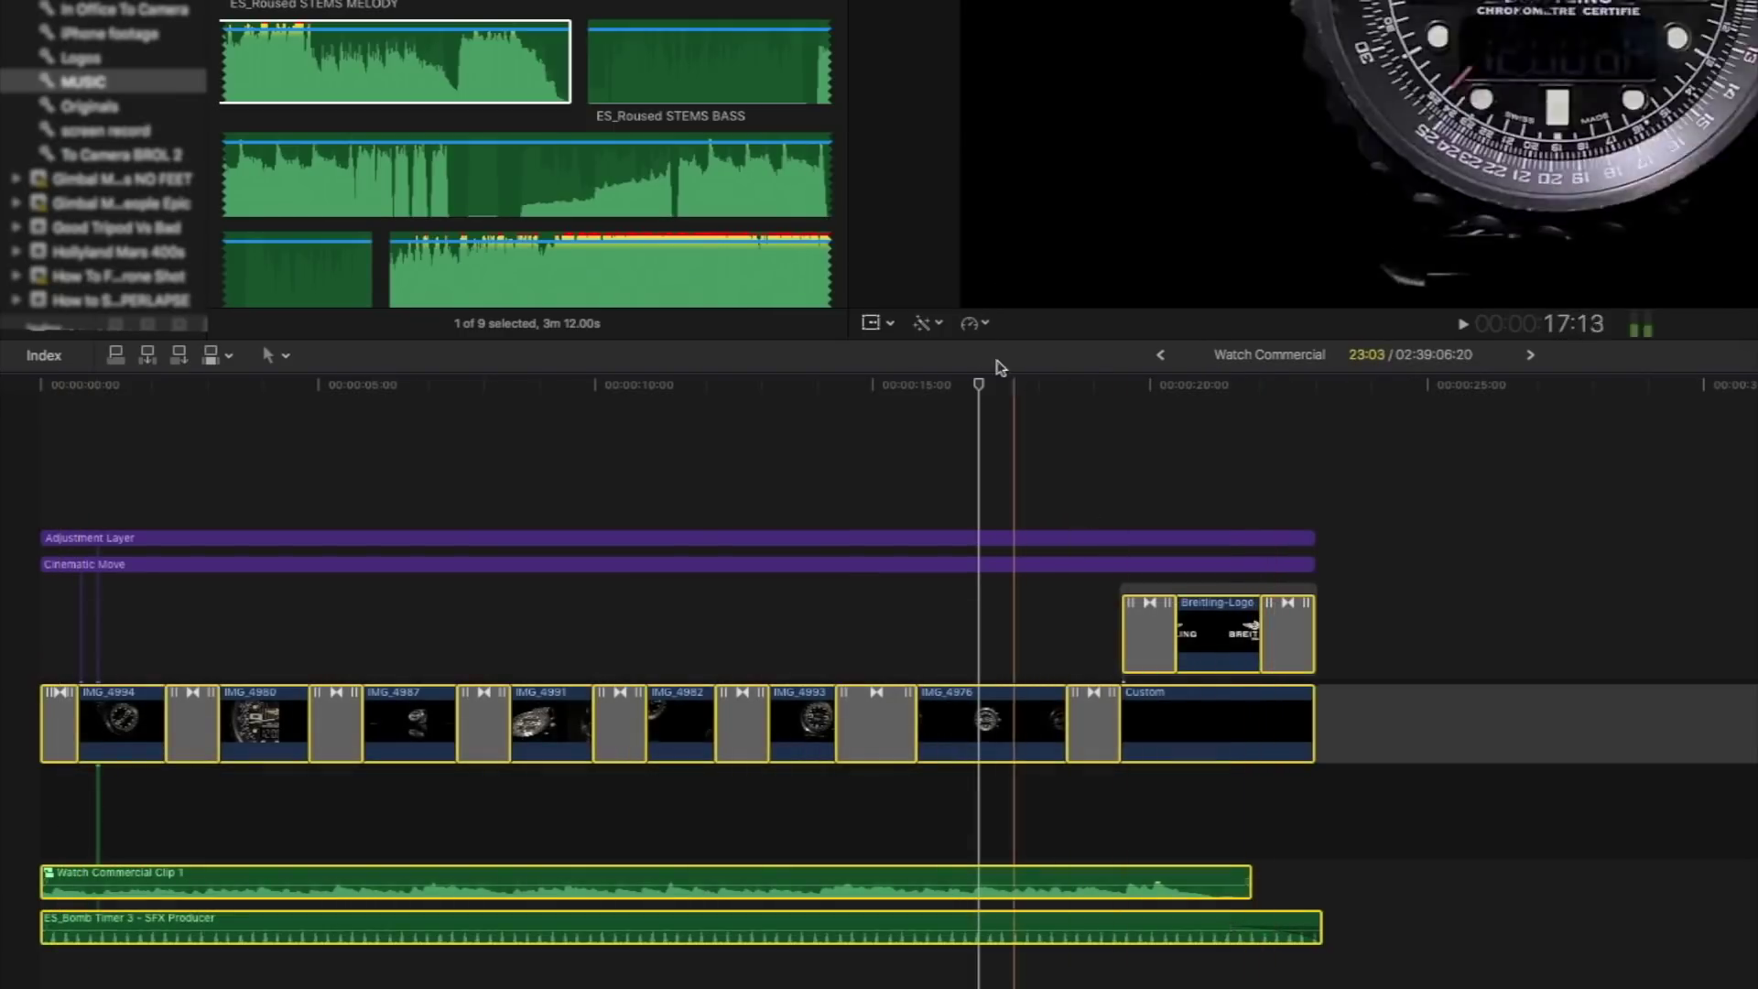
drag(980, 385, 997, 387)
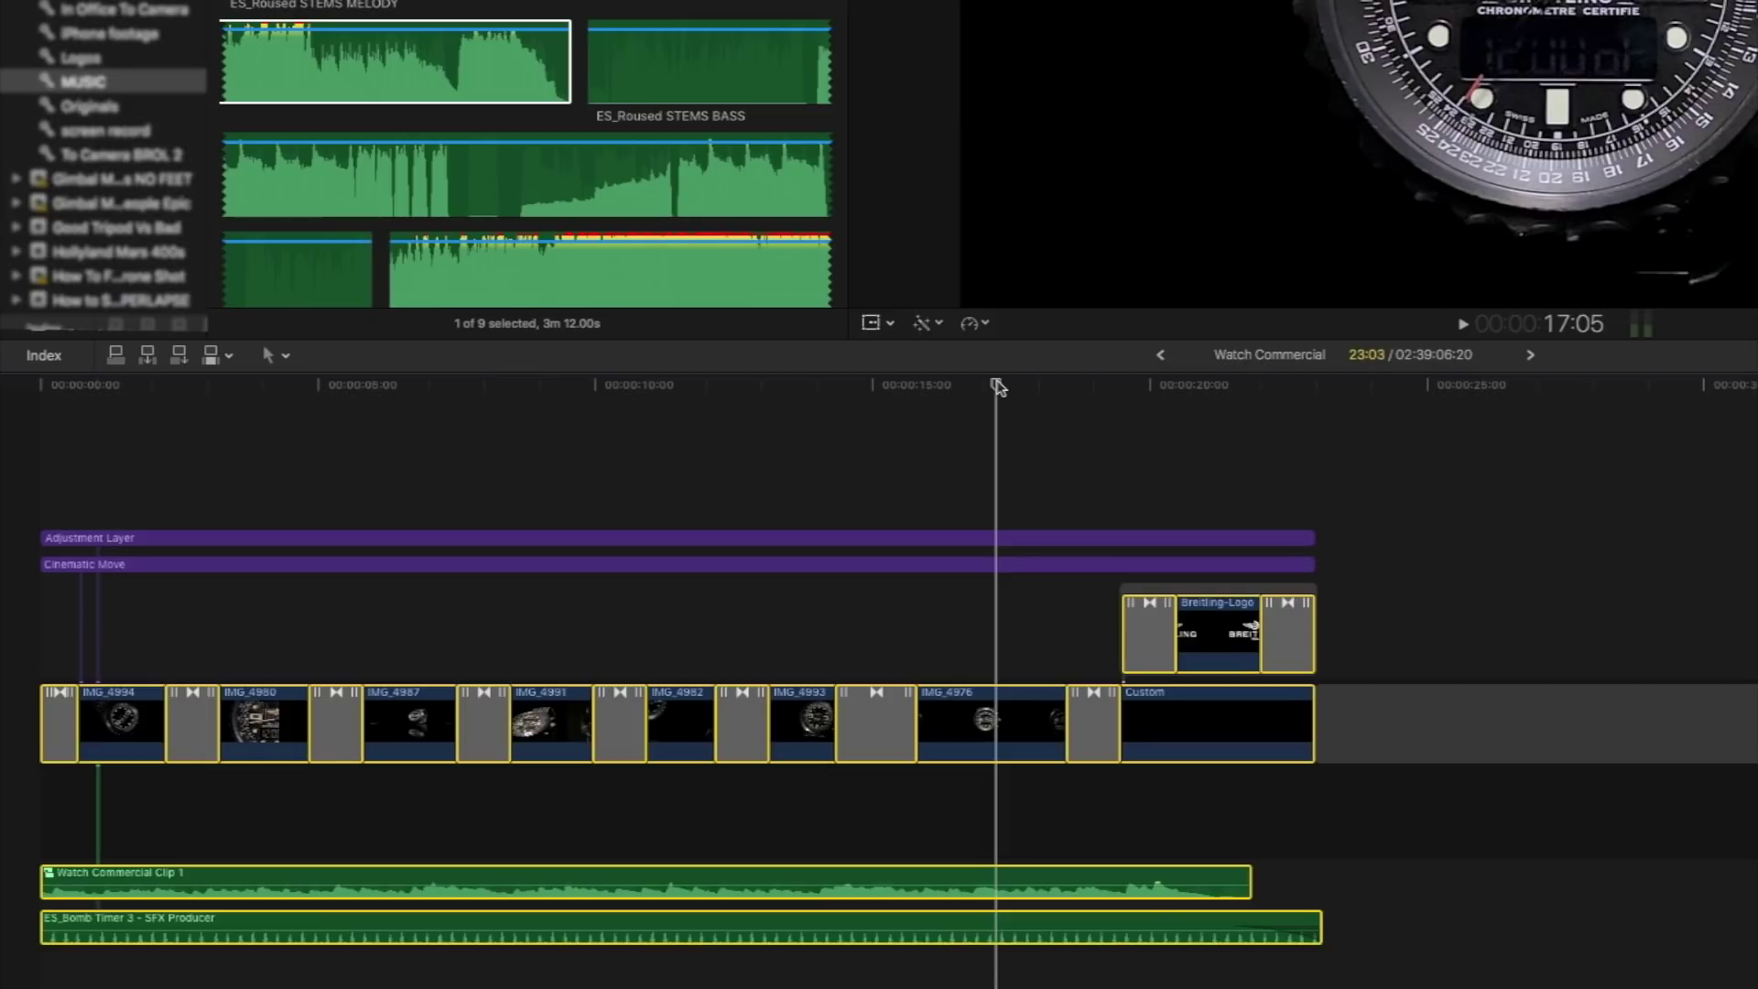
drag(997, 386, 913, 385)
Deselect everything, then select the music, the ES_Bomb Timer 3 effect and the Adjustment Layer.
click(804, 843)
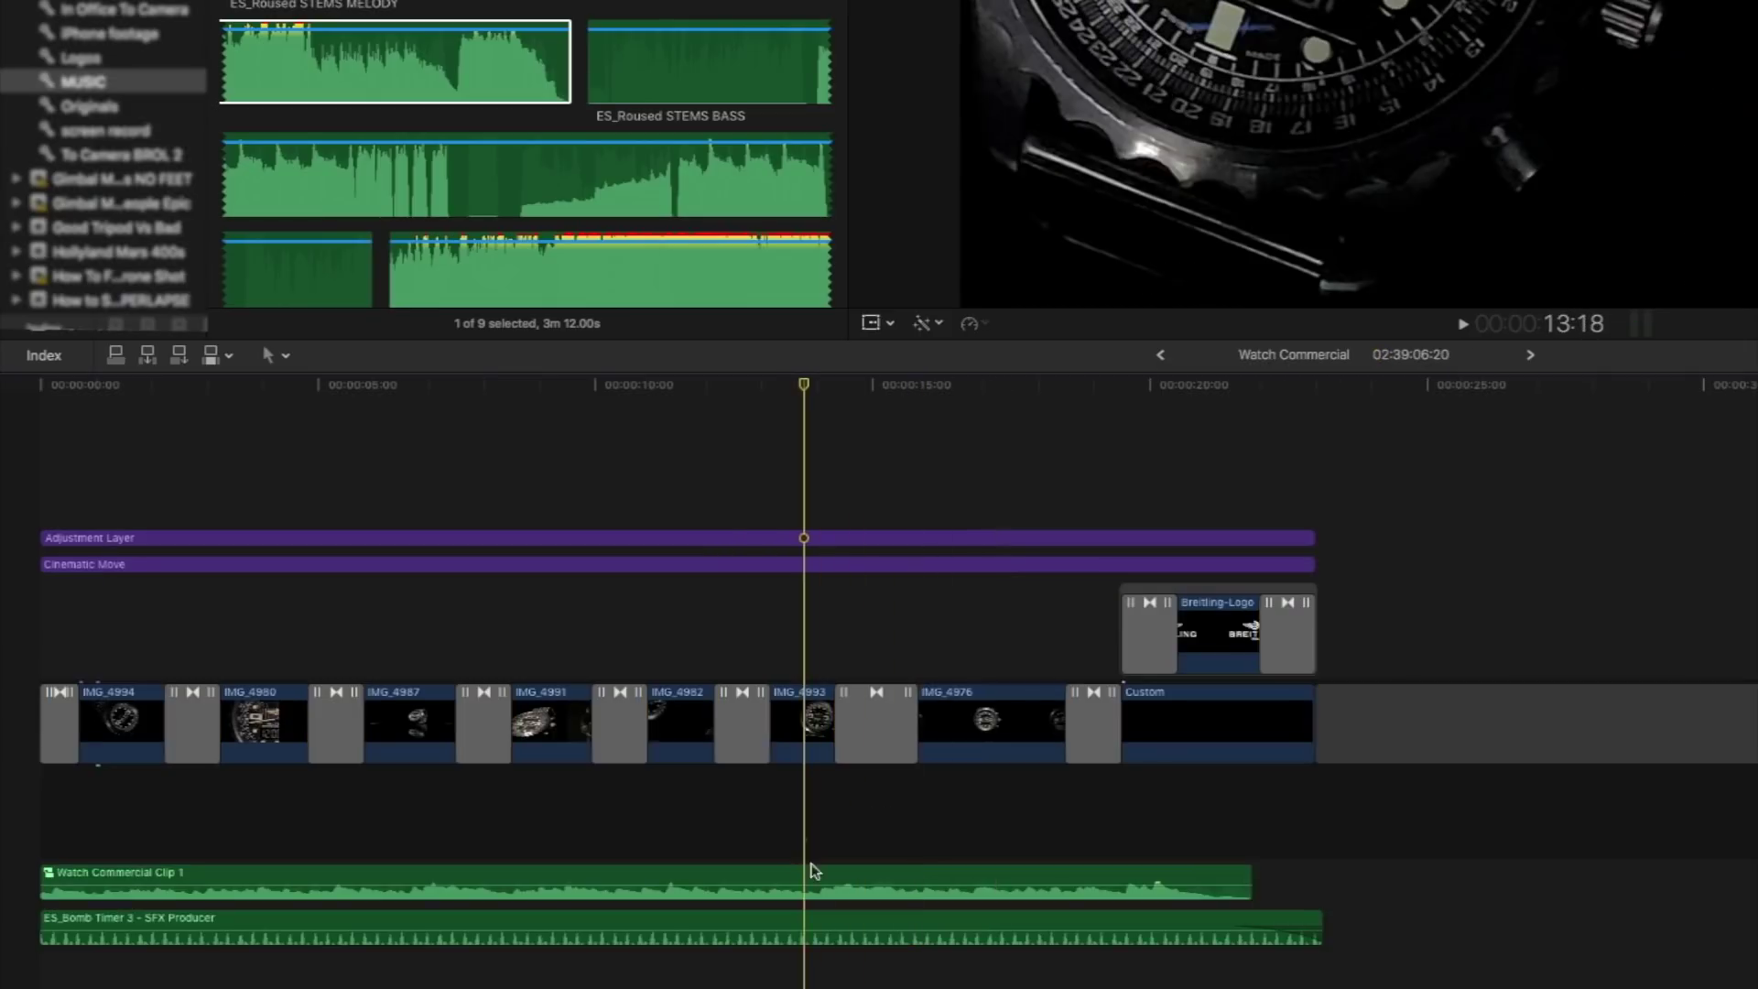
click(816, 882)
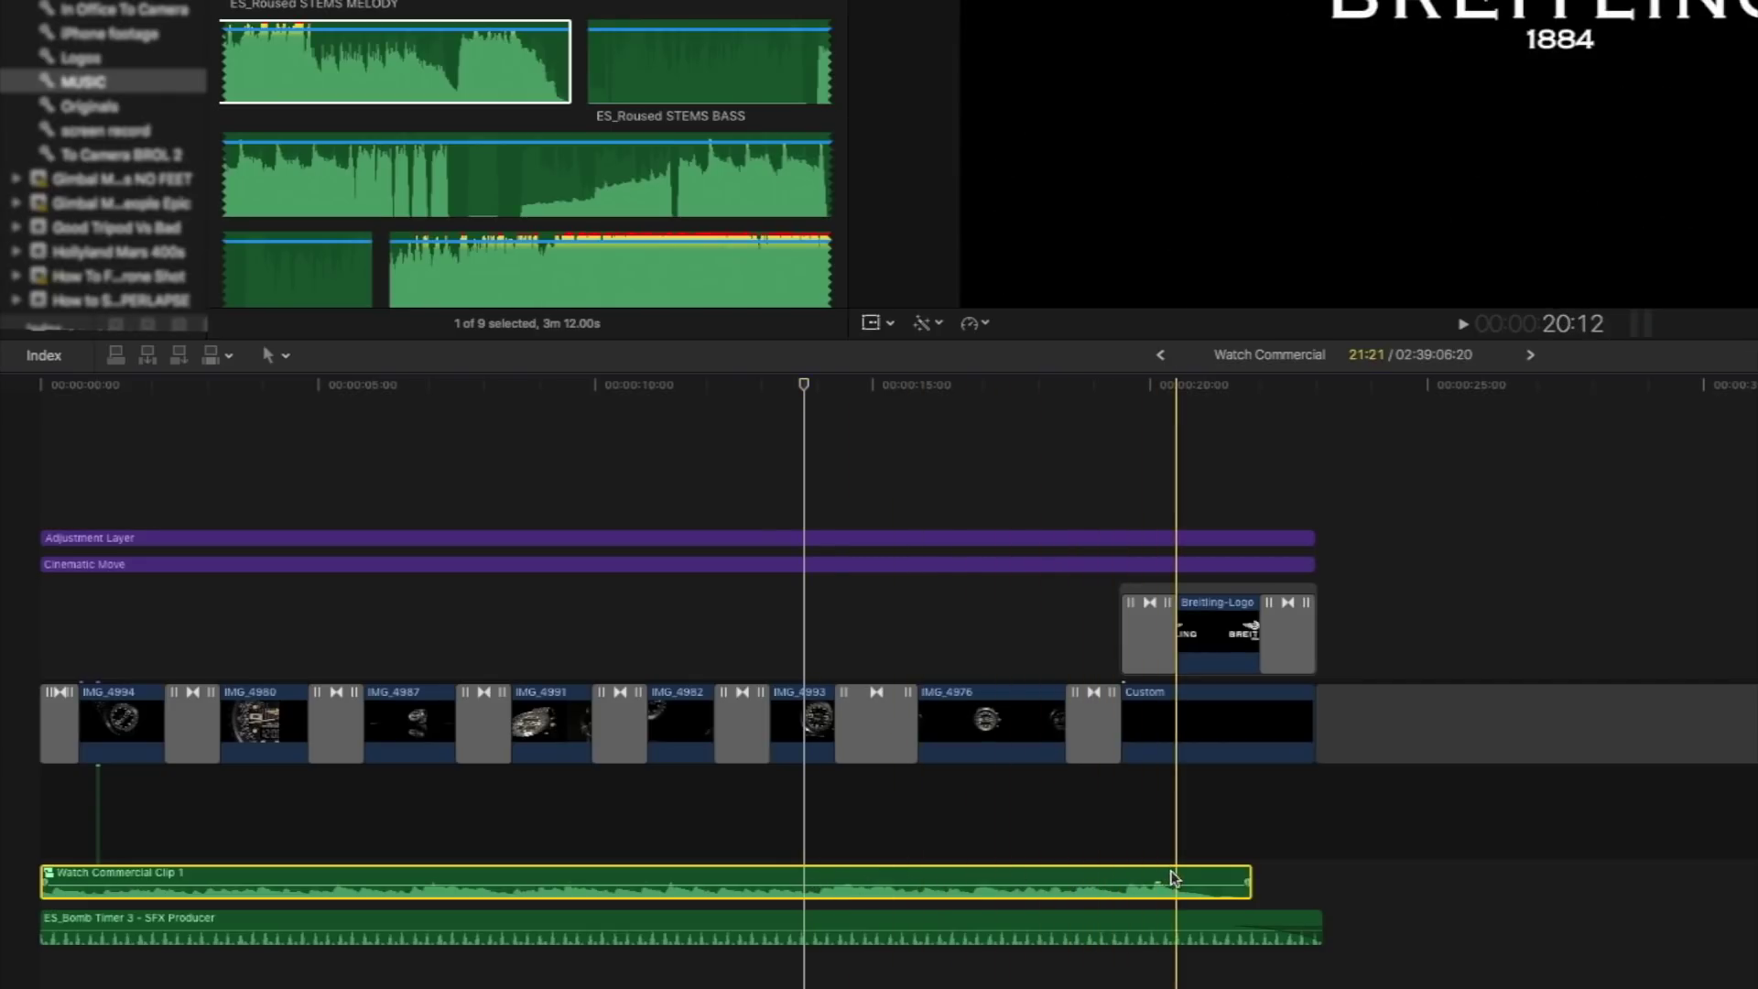
click(1098, 927)
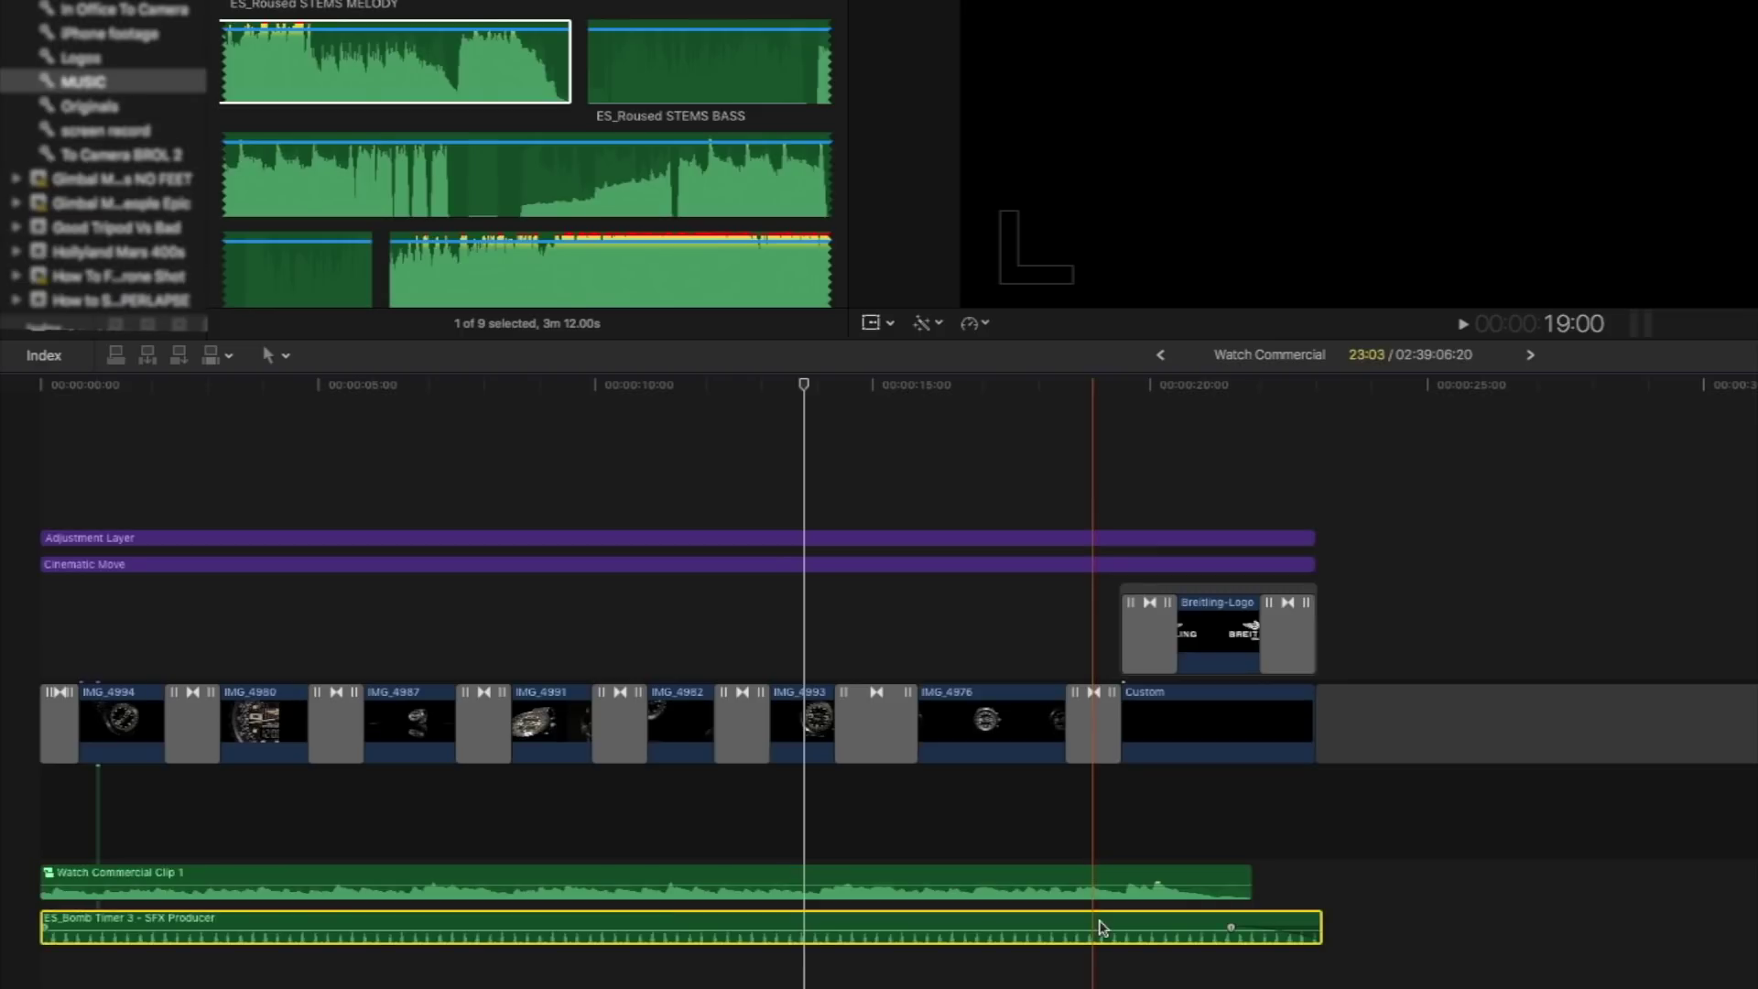
click(990, 540)
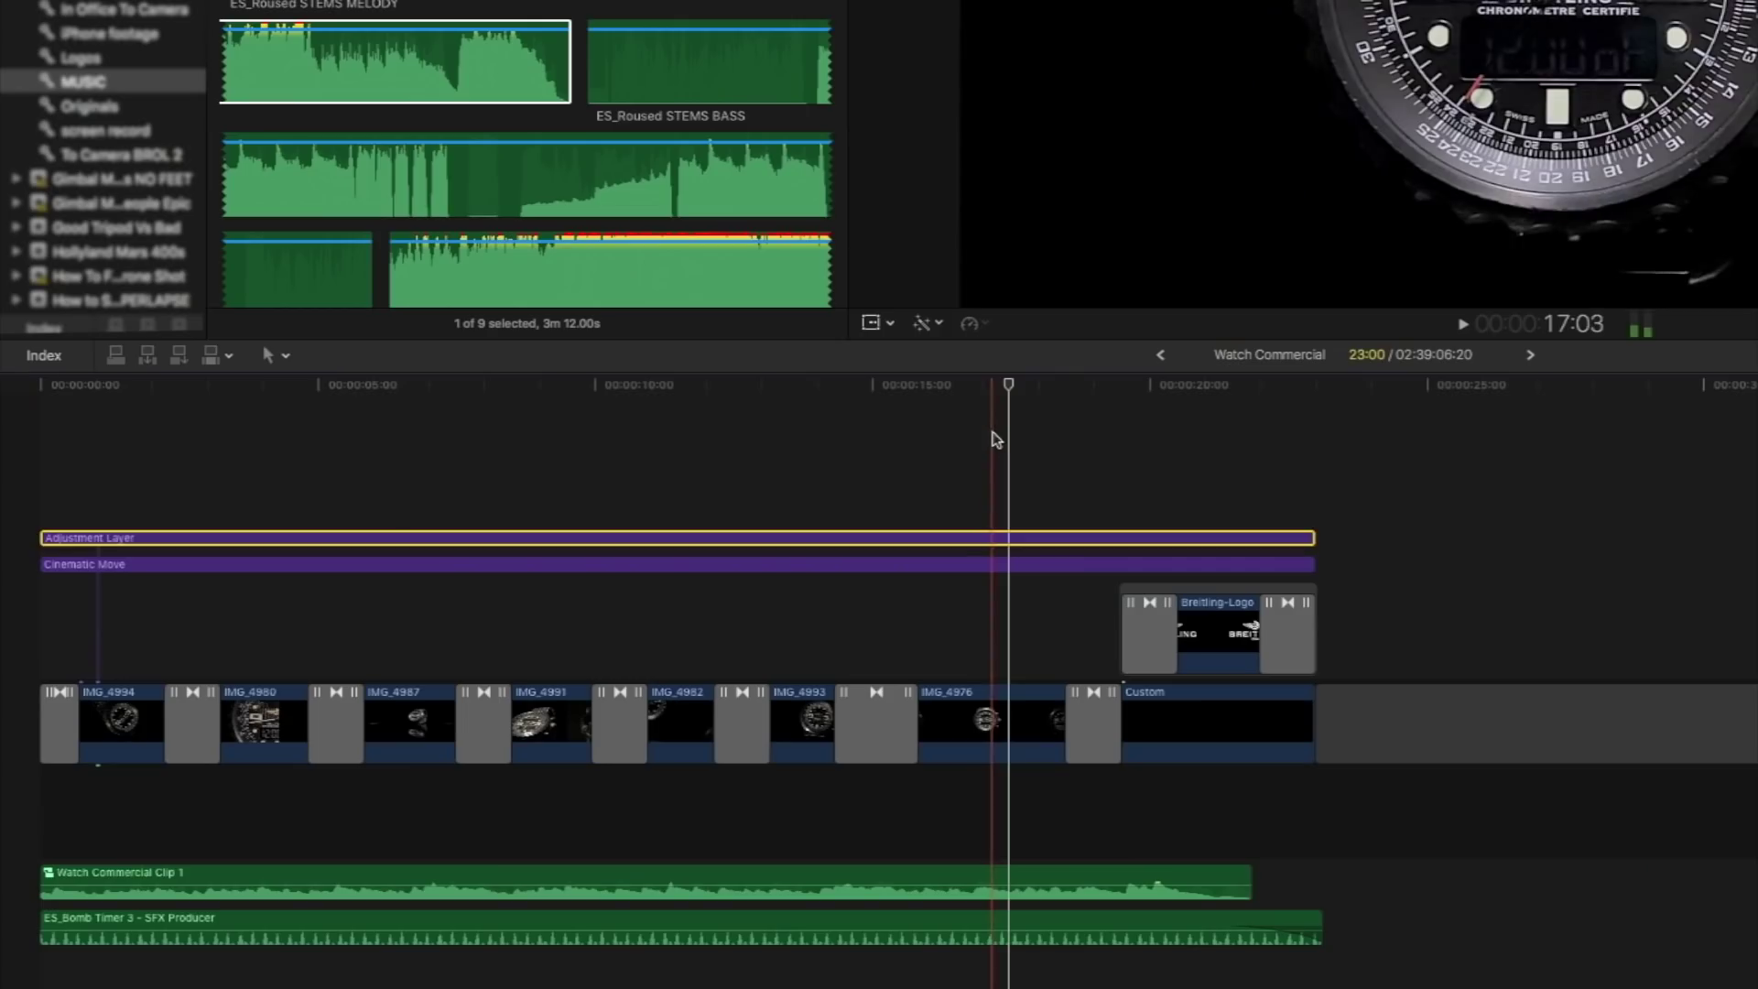
Reselect the timeline clips to show IMG_4976's Balance Color on Automatic and 110.35% scale.
click(648, 572)
click(652, 639)
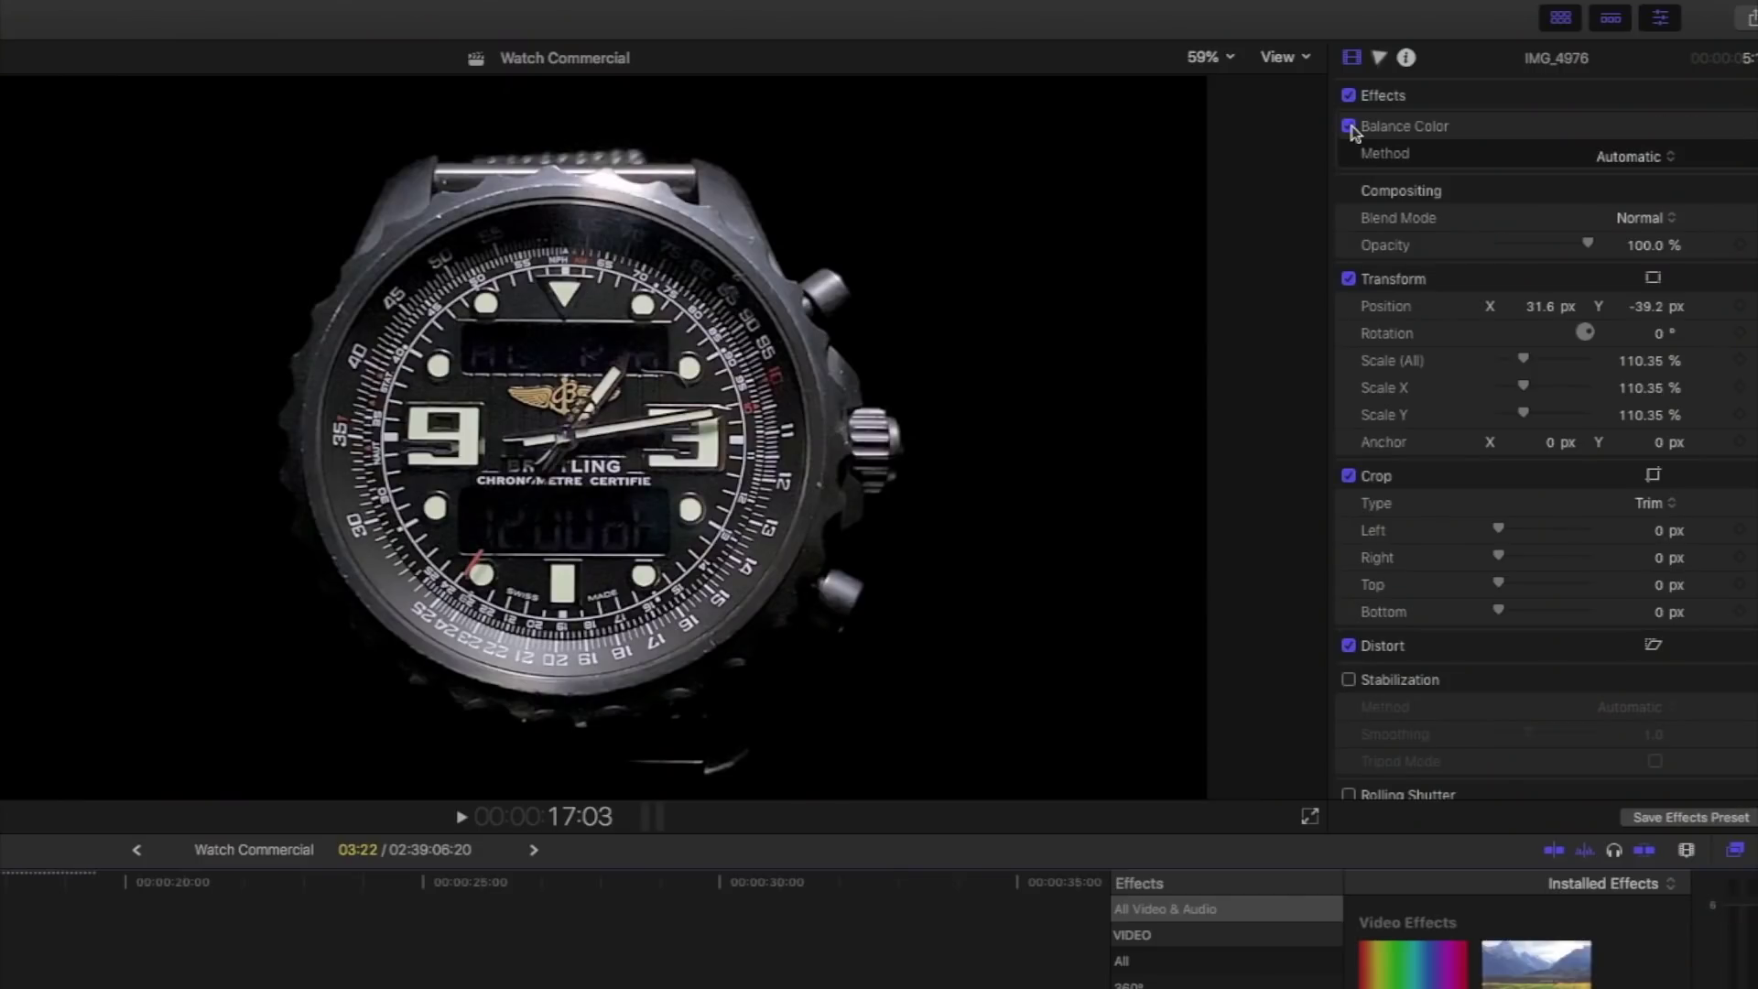
Switch Balance Color off and on twice on IMG_4976, leaving it enabled.
click(1348, 126)
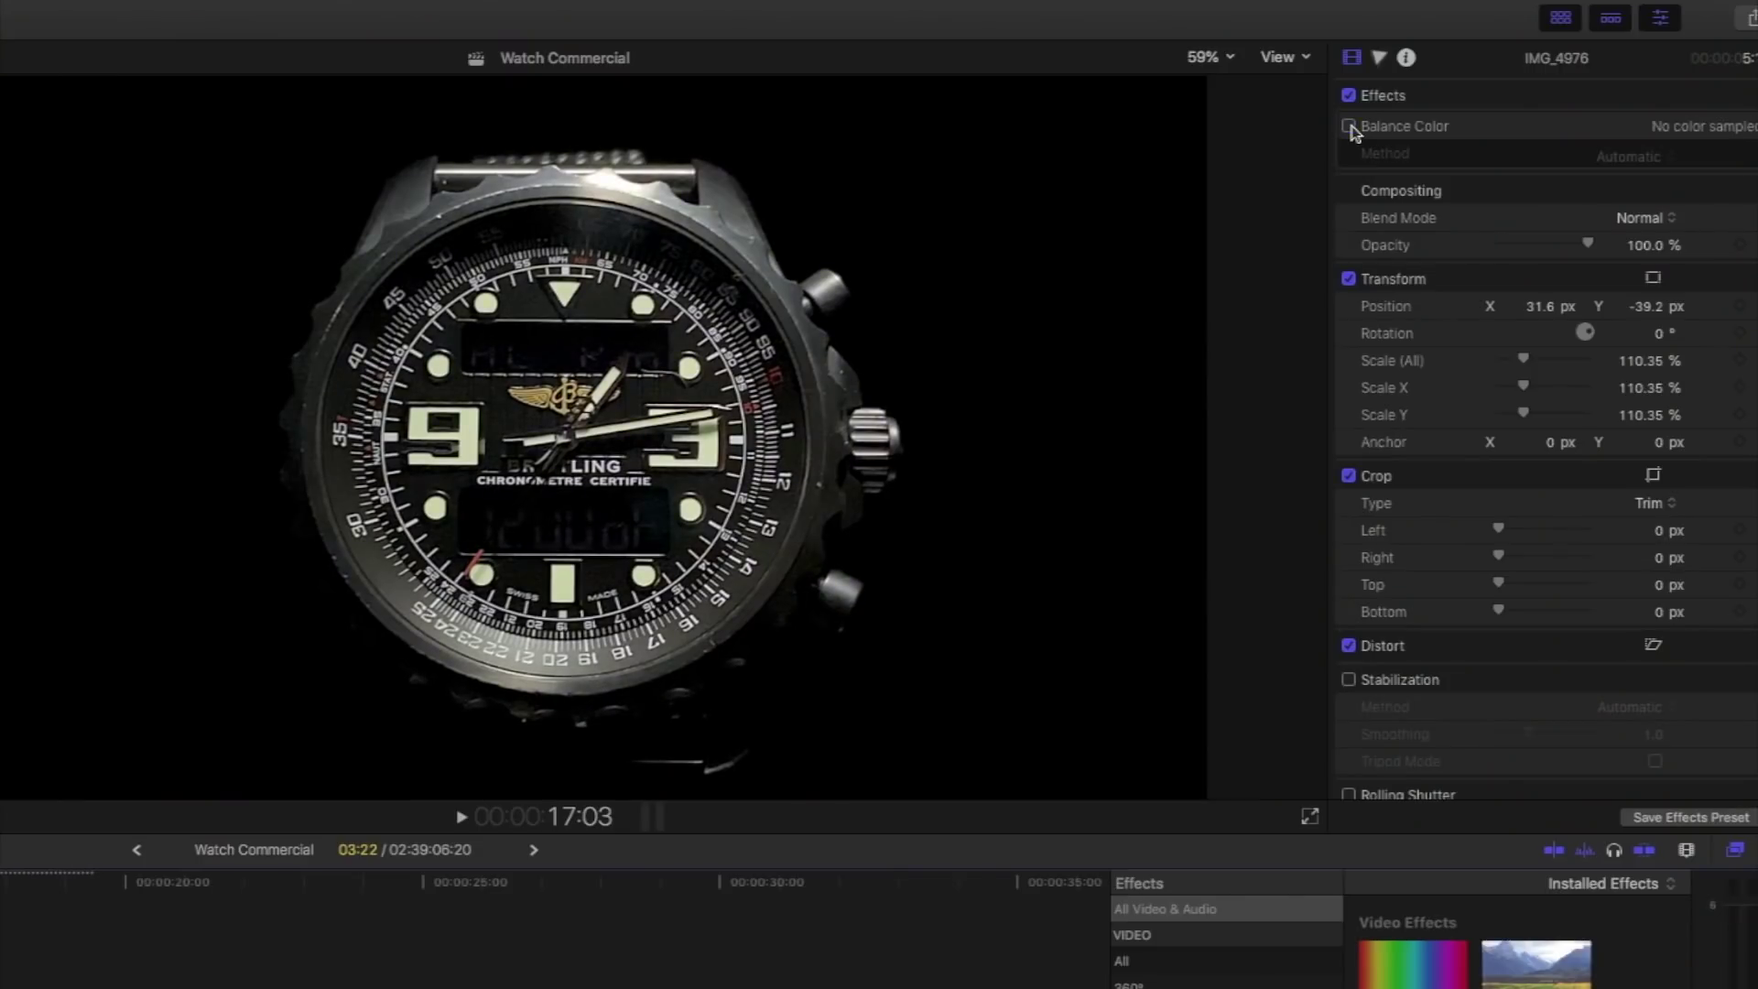
click(1350, 128)
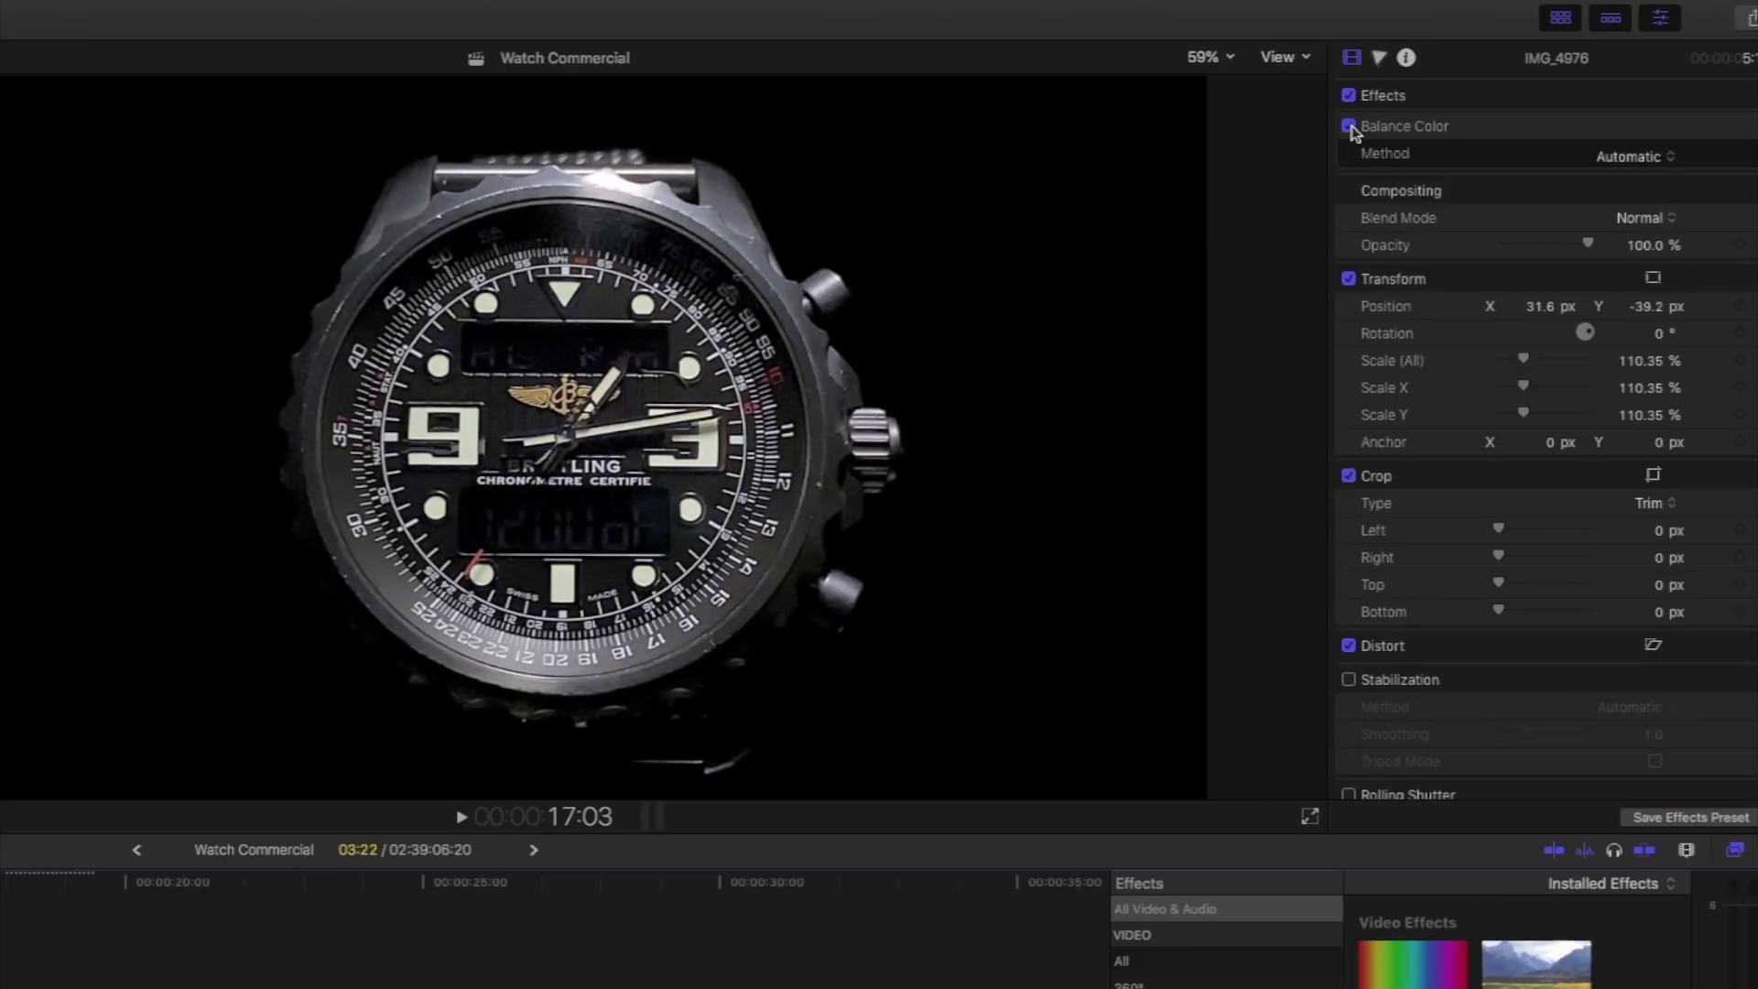
click(1350, 125)
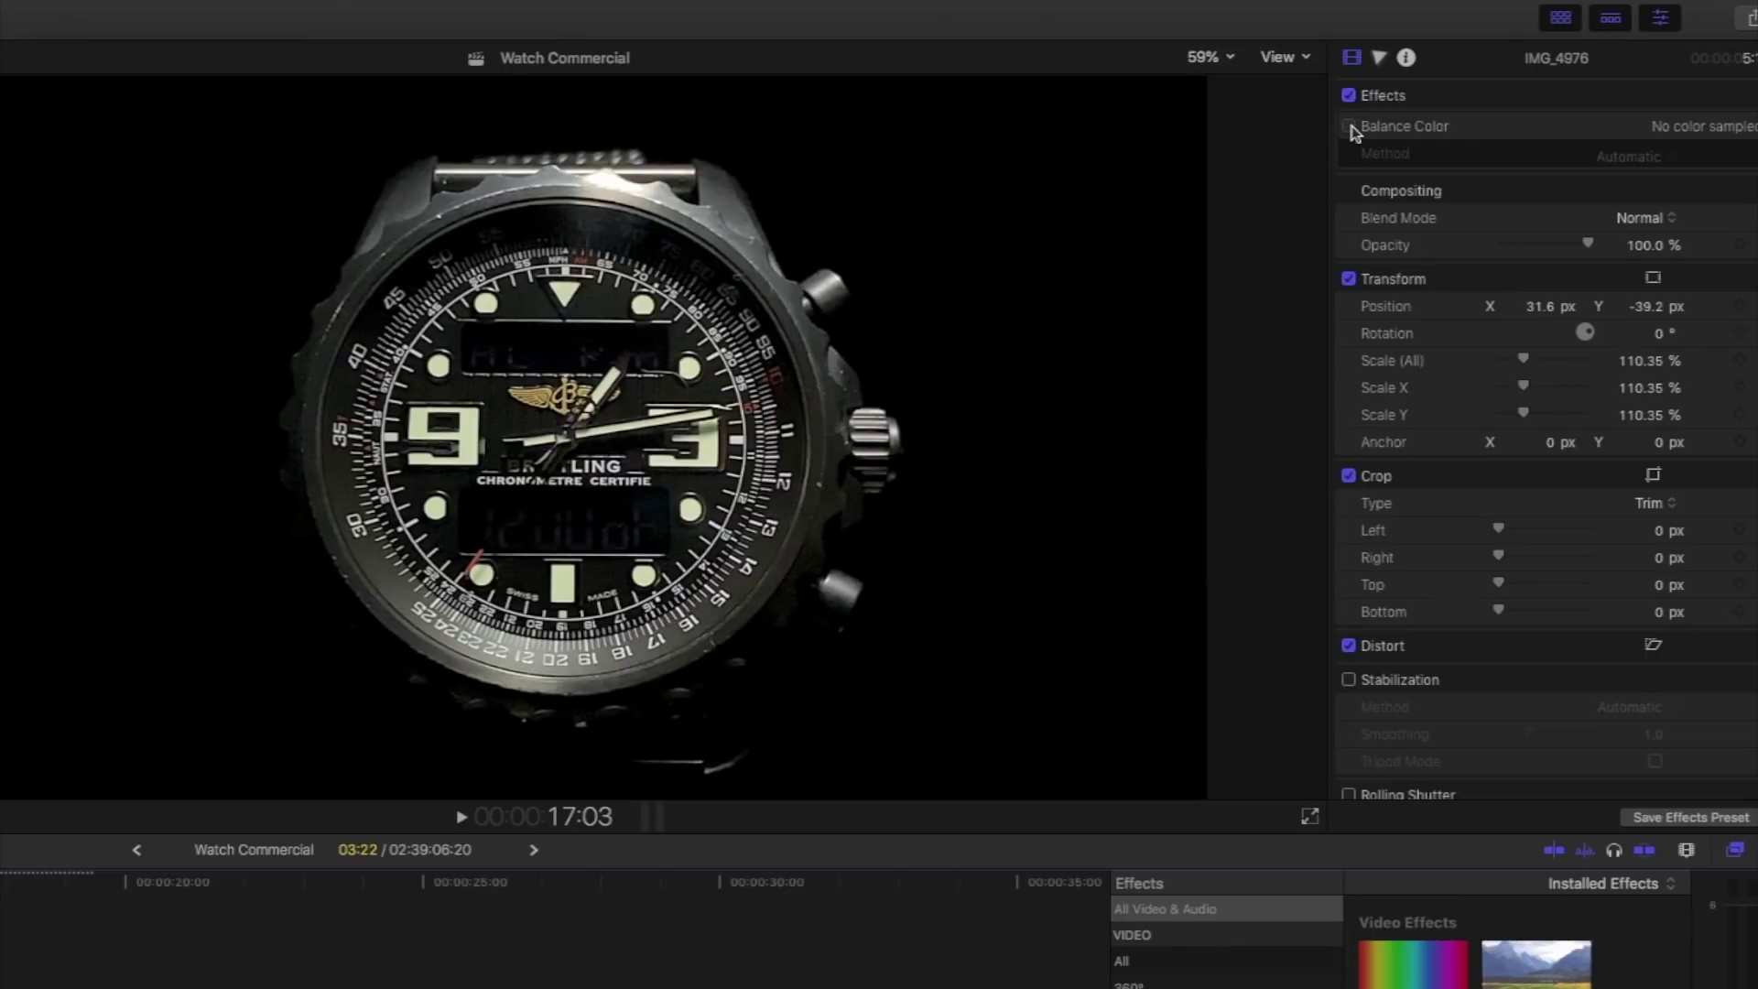
click(1351, 127)
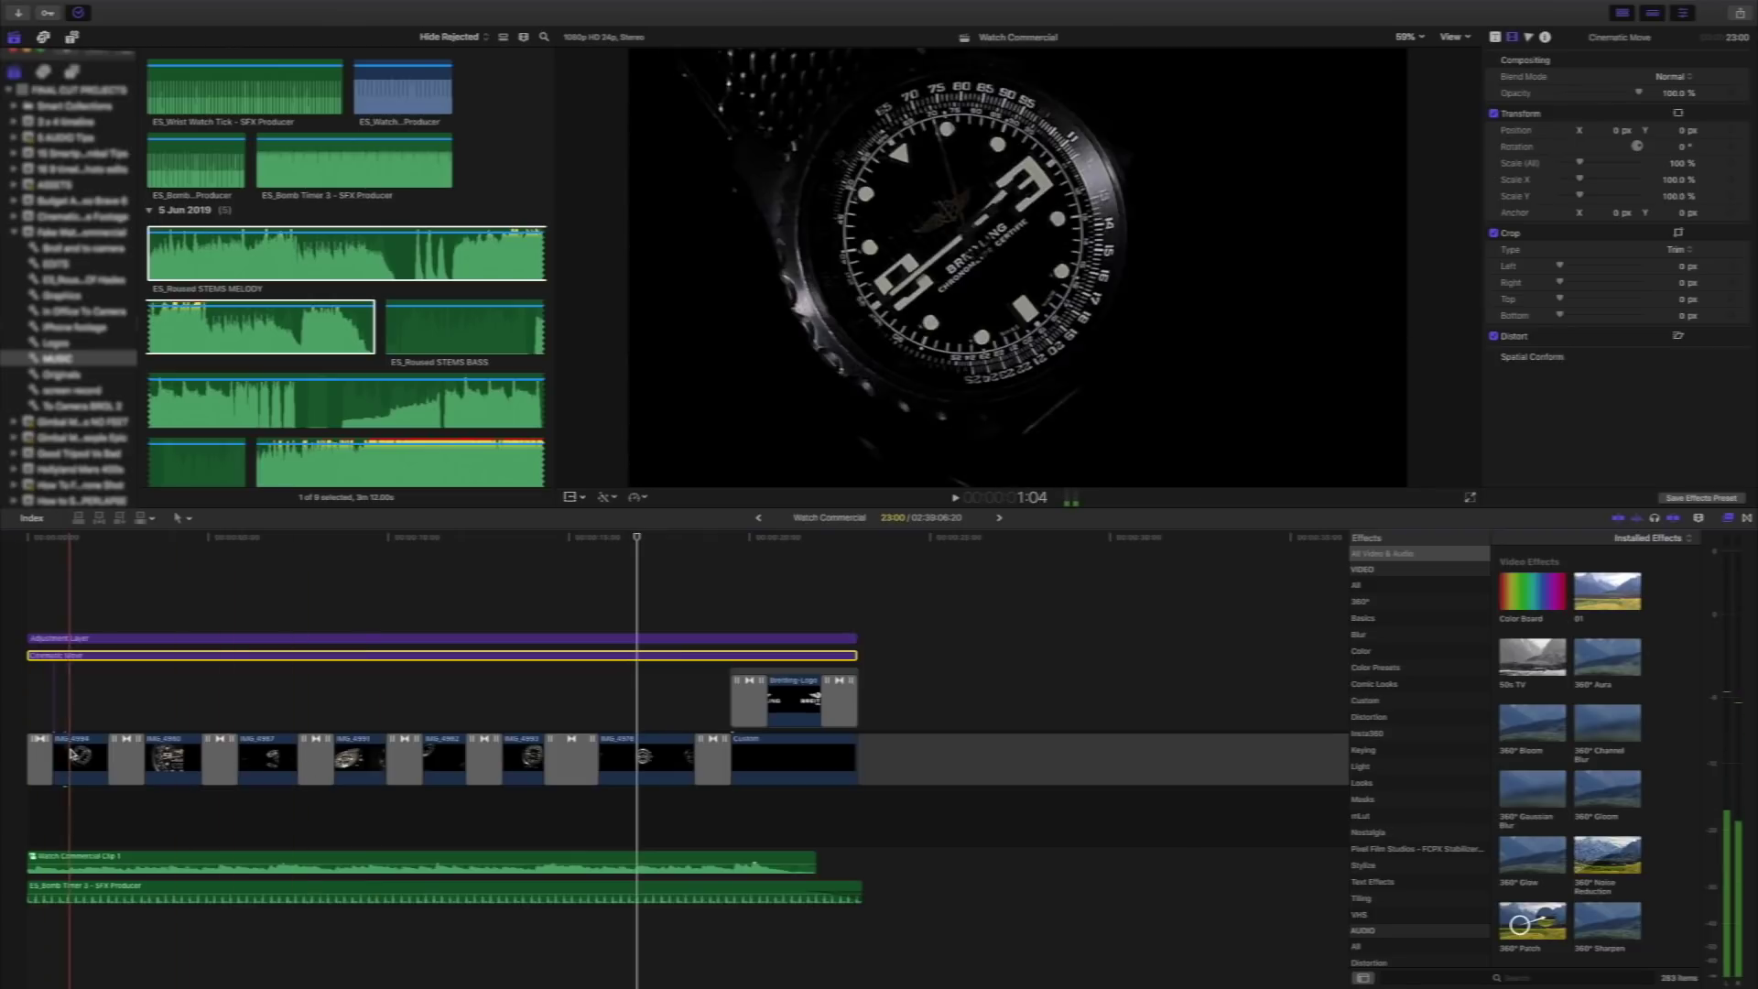
Select IMG_4994, then IMG_4987 to view its 104.59% scale and crop settings.
click(136, 755)
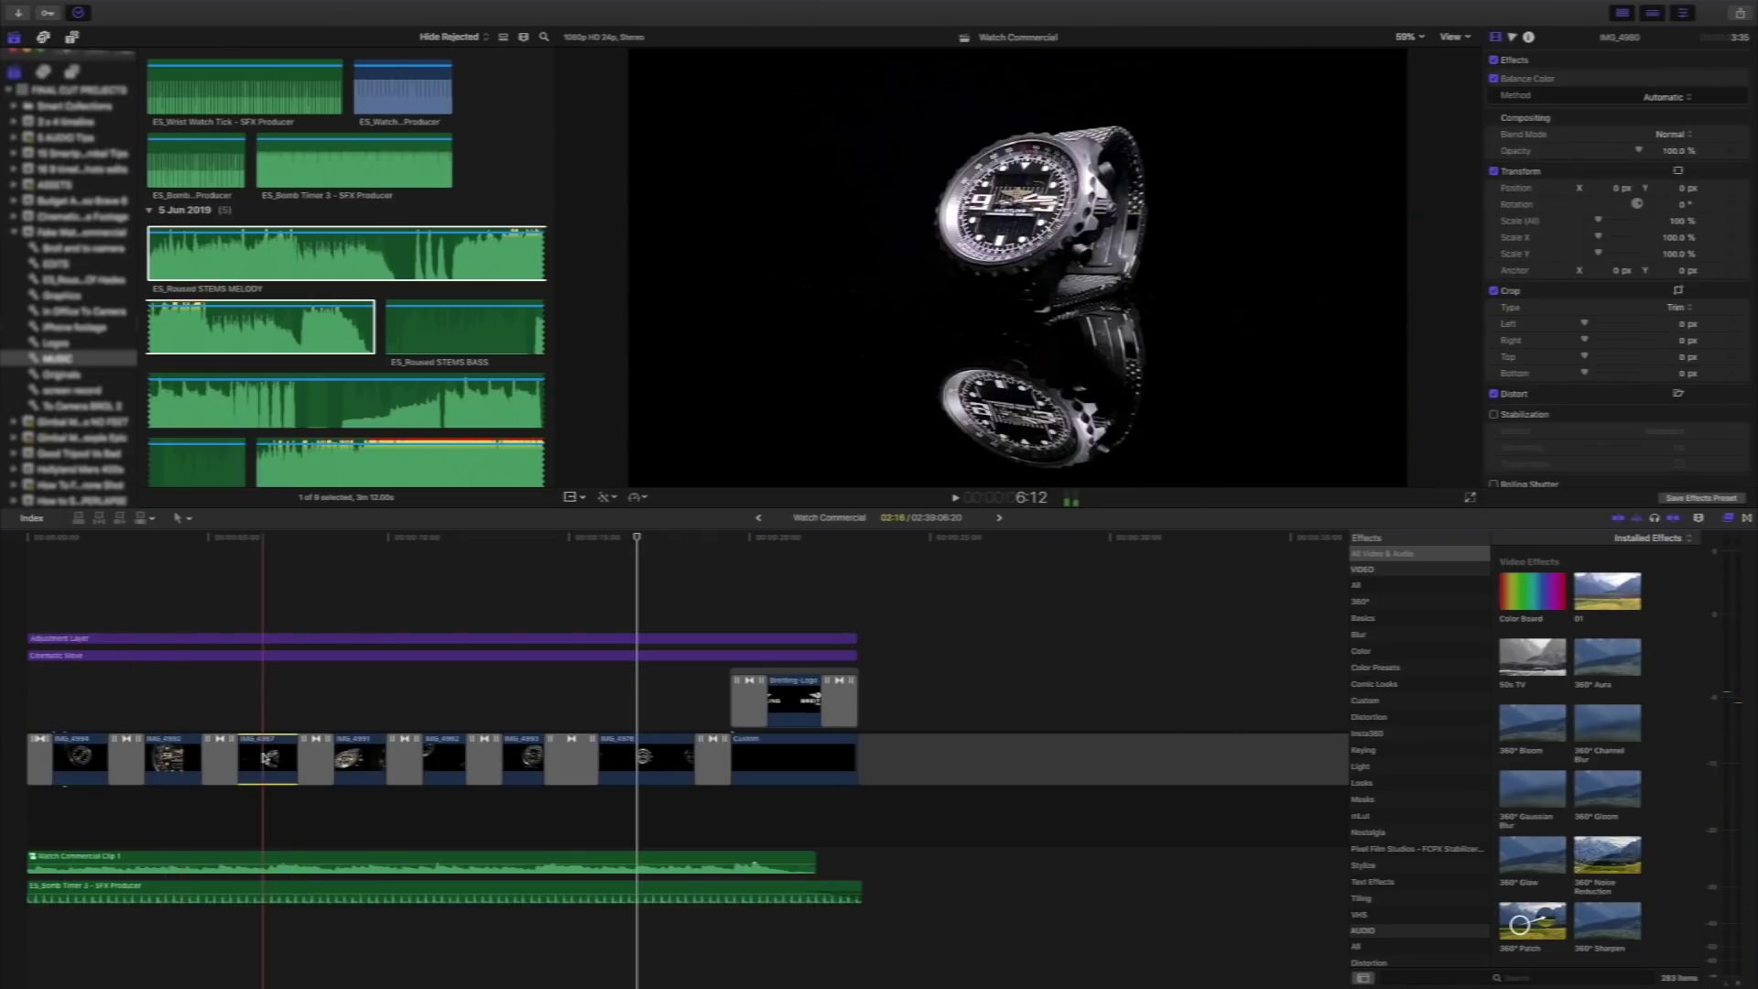
click(267, 758)
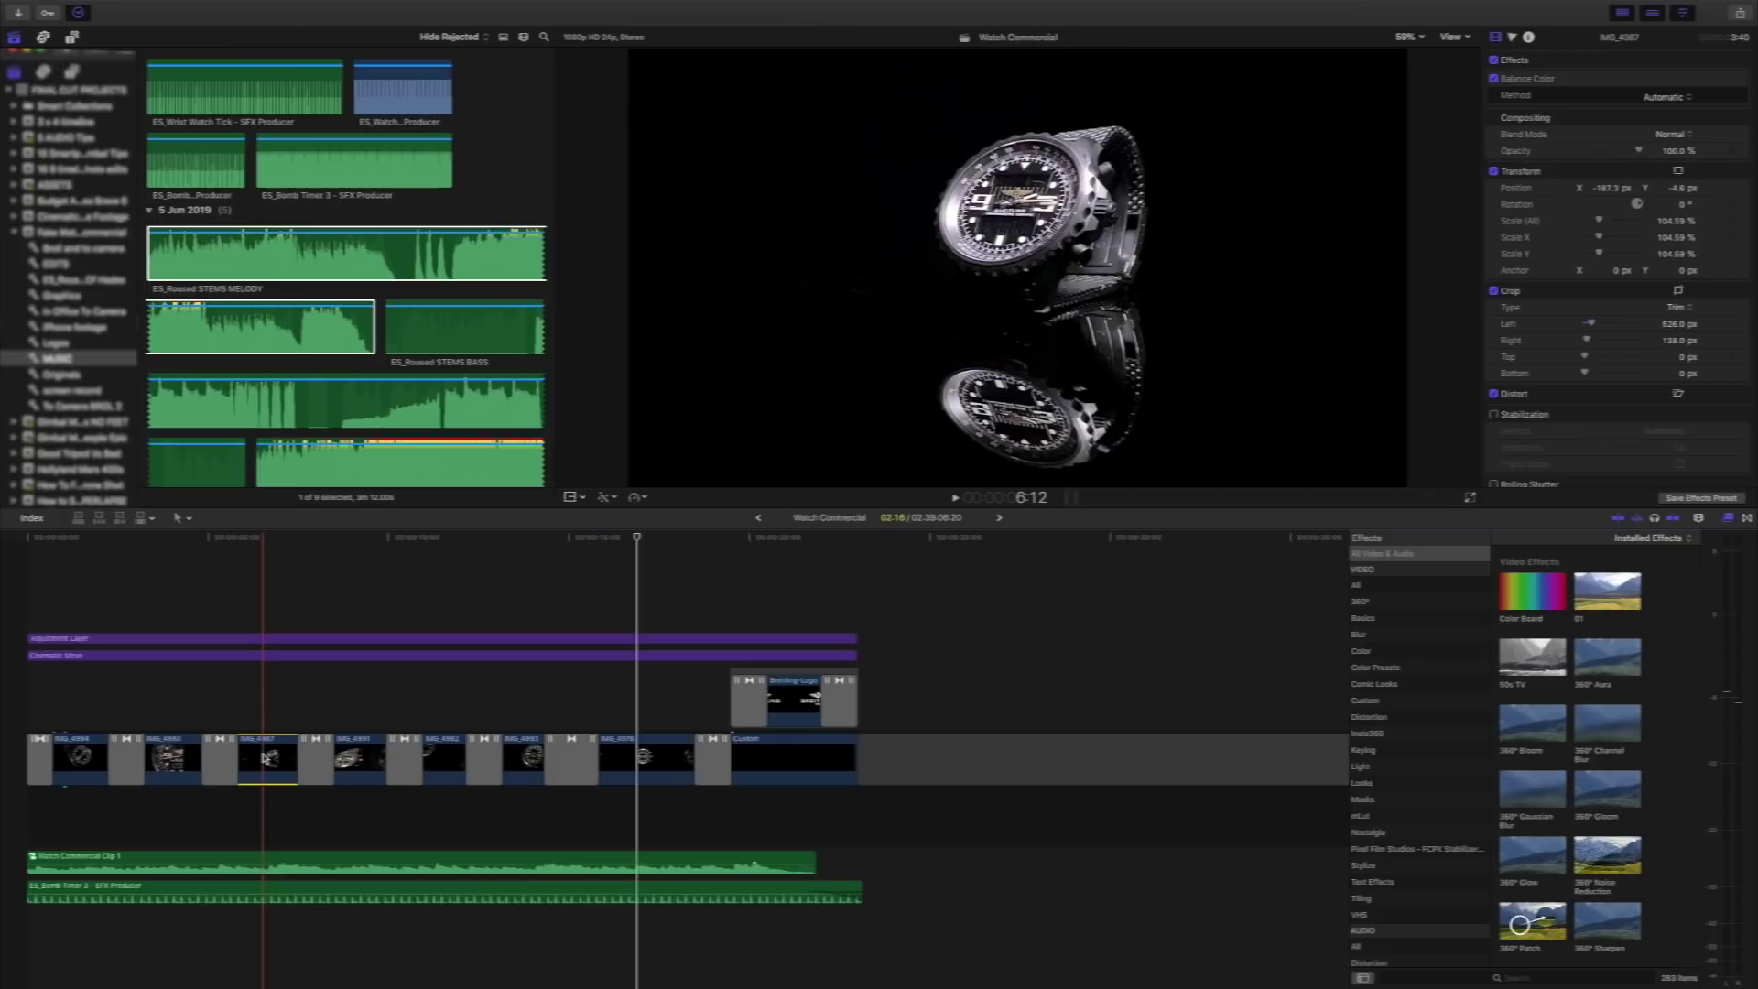